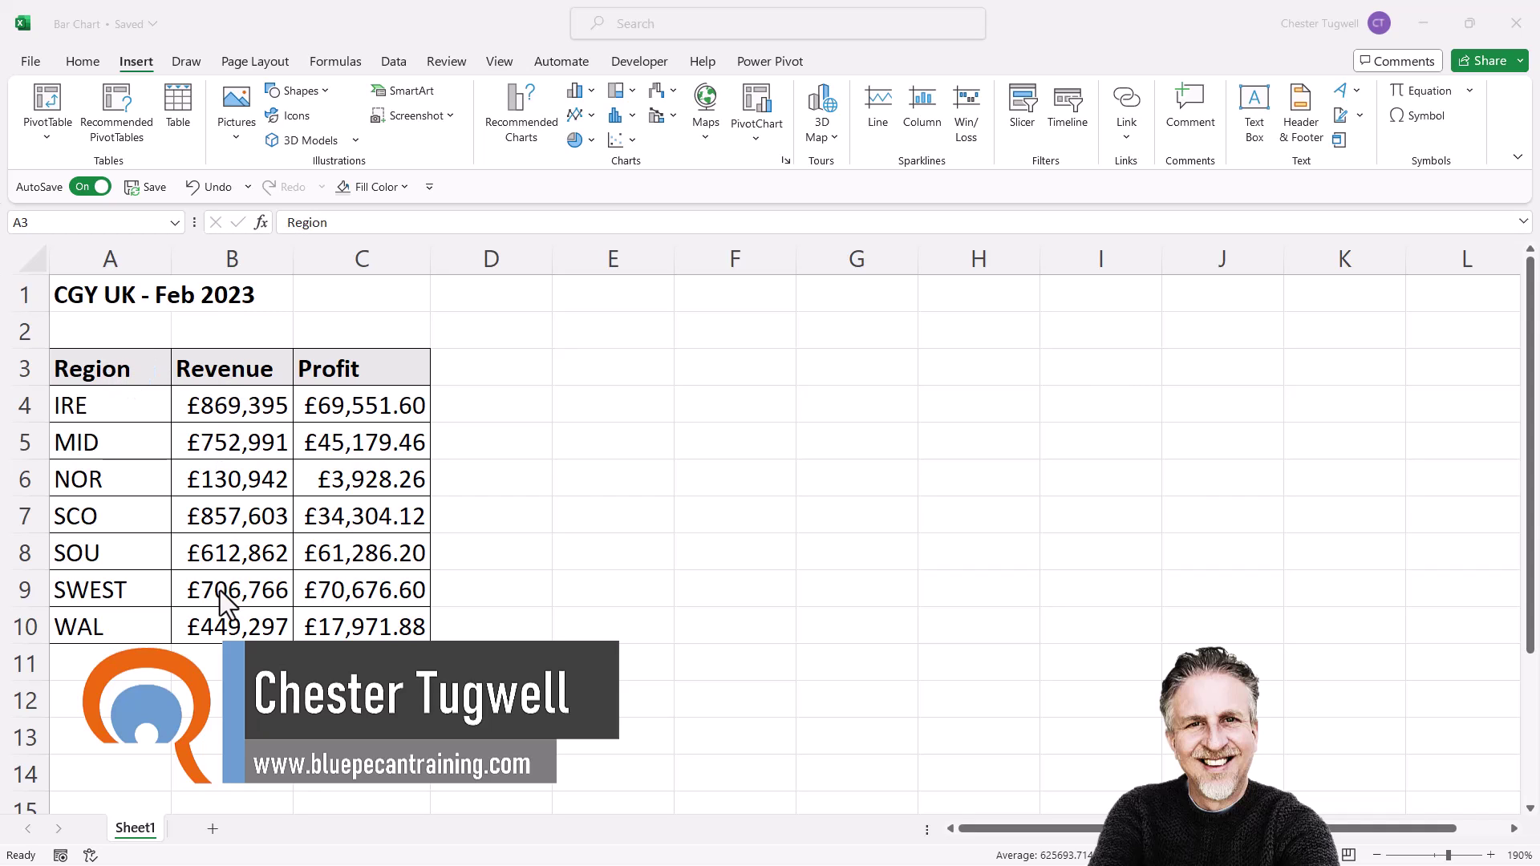
Step: Select the Region and Revenue data in cells A3:B10
click(113, 368)
click(153, 368)
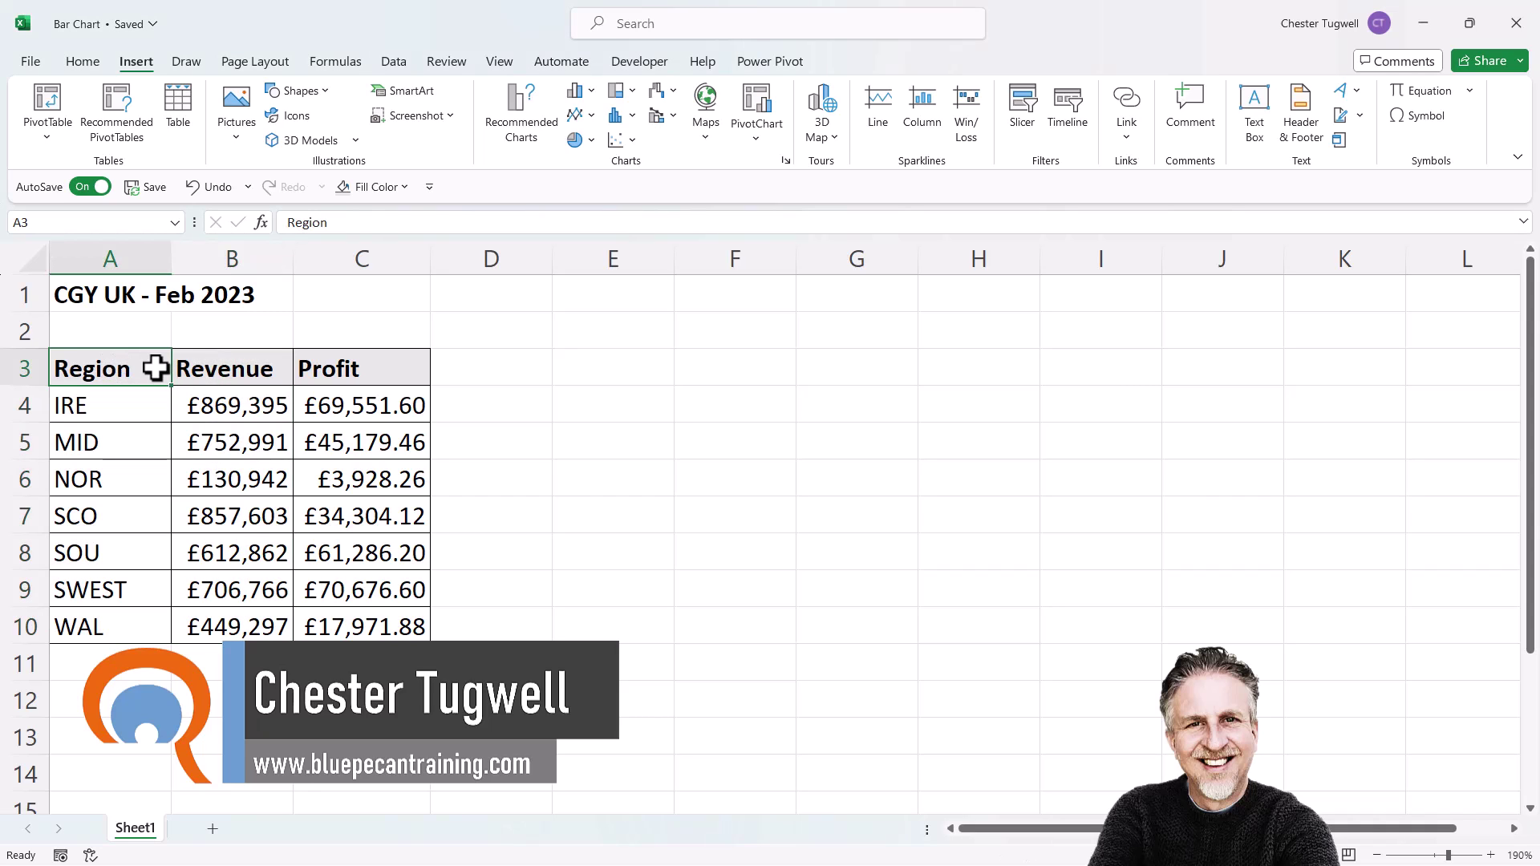
drag(155, 368, 218, 621)
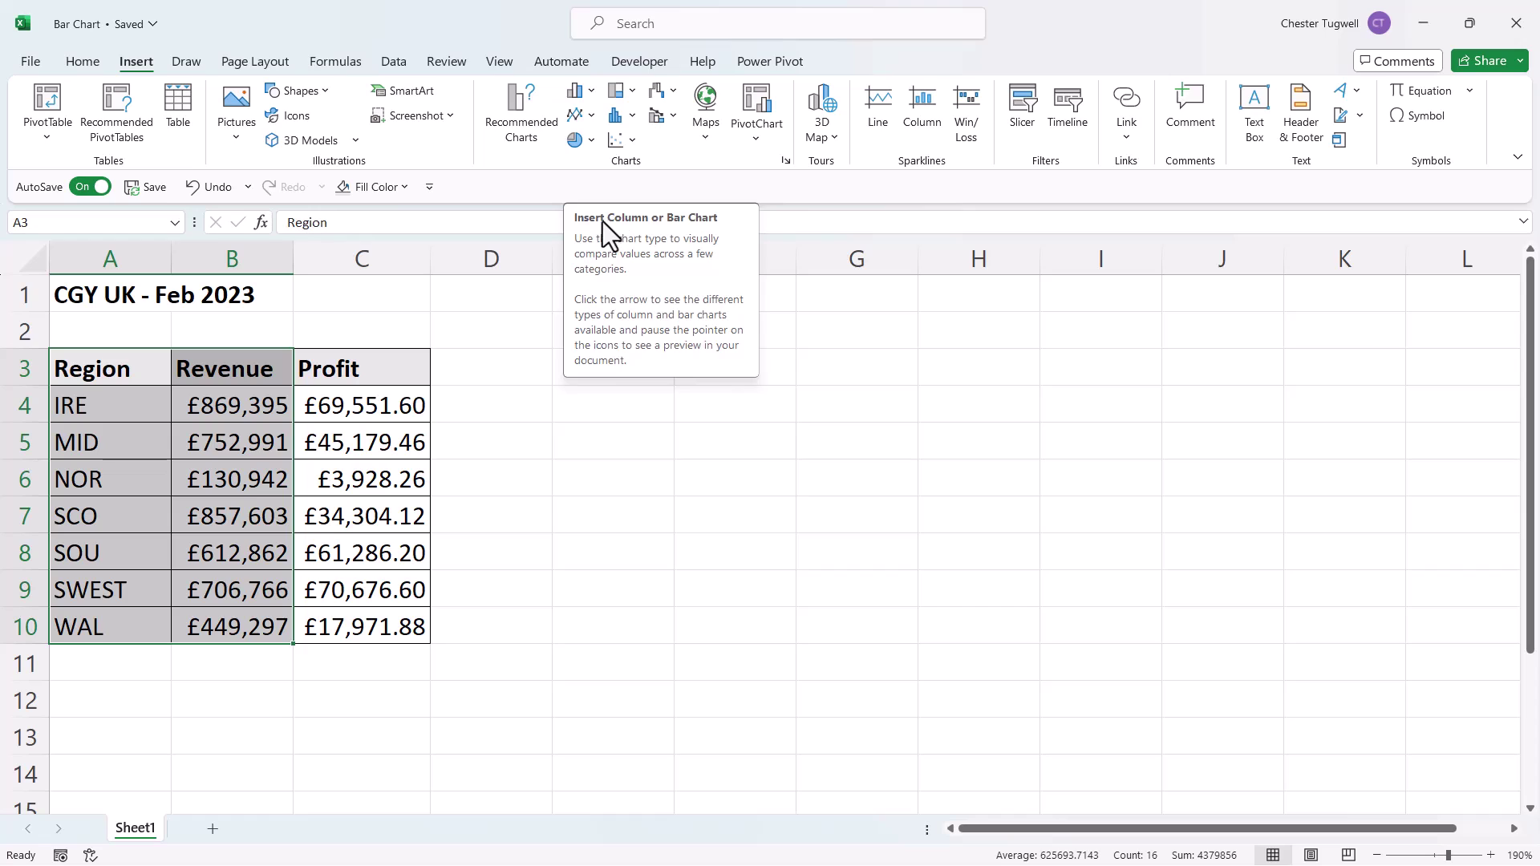
Step: Insert a 2-D Clustered Column chart of the regions' revenue
click(584, 92)
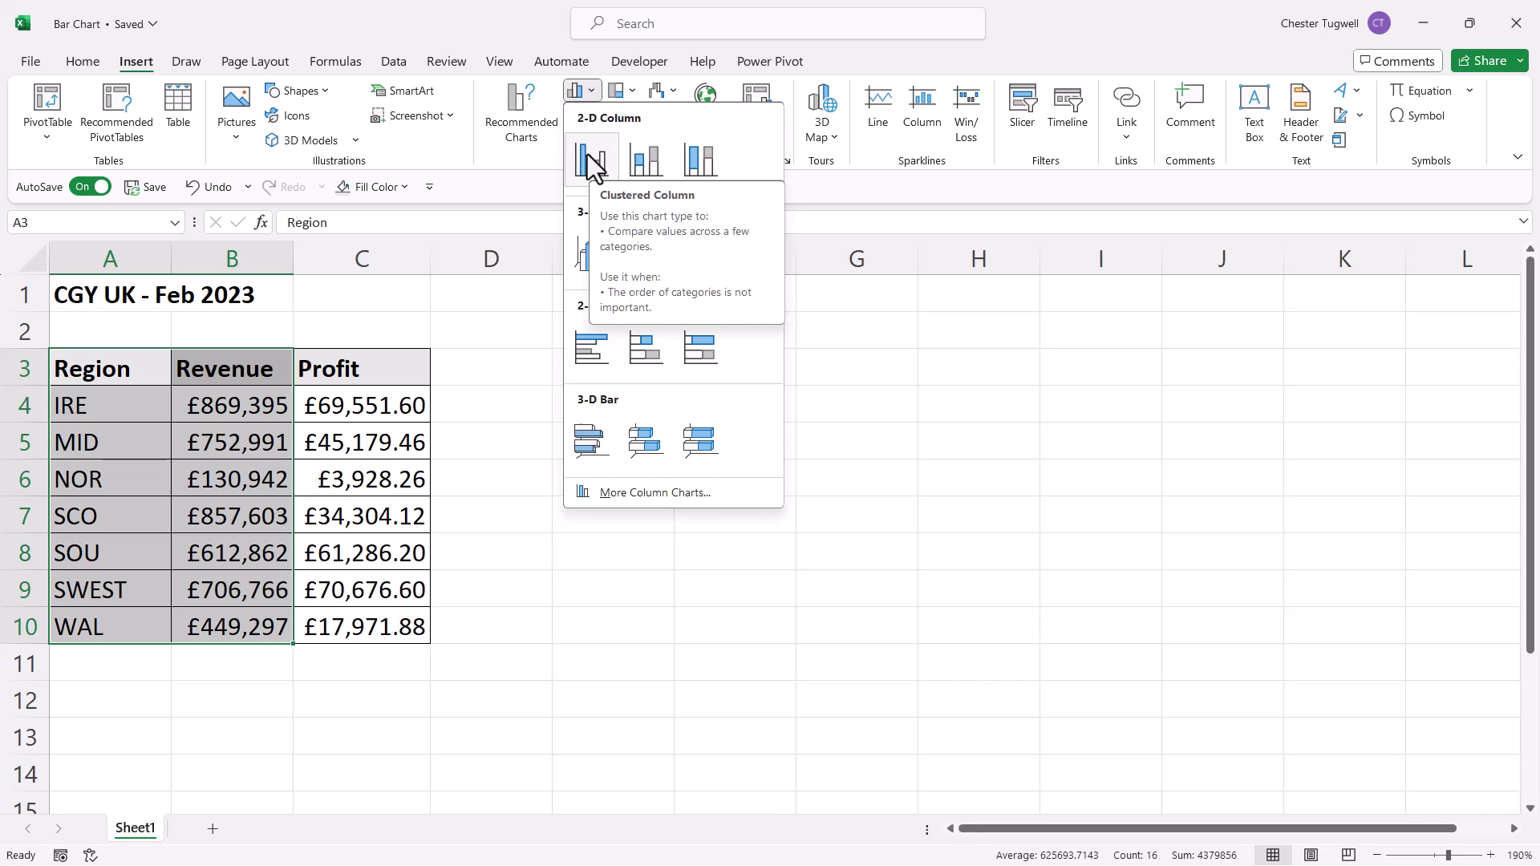
click(590, 158)
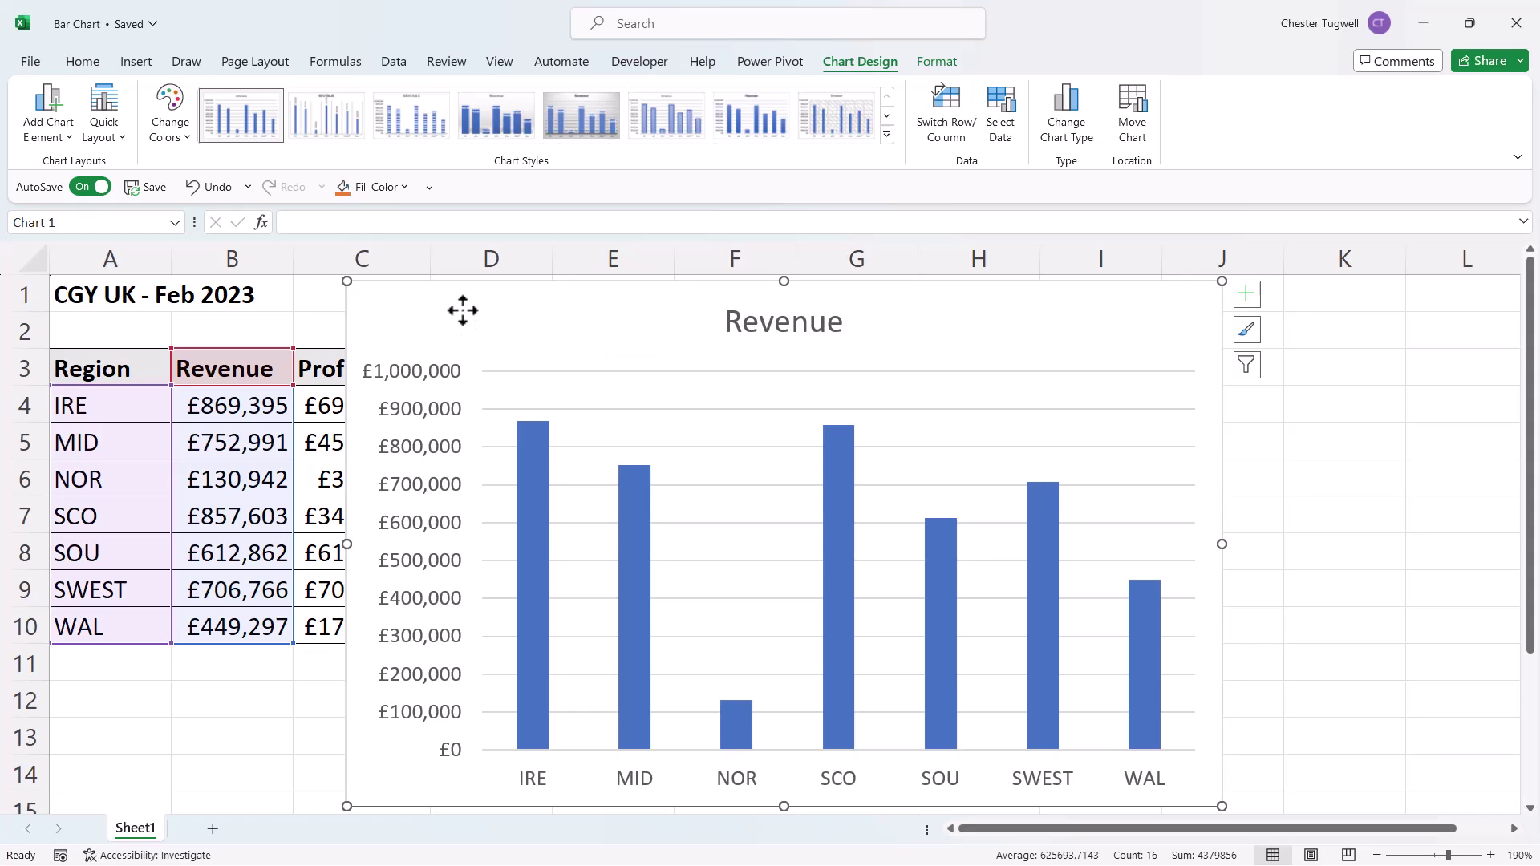
Step: Move the Revenue chart right of the table and shrink it, undoing a stray resize
drag(462, 312, 695, 321)
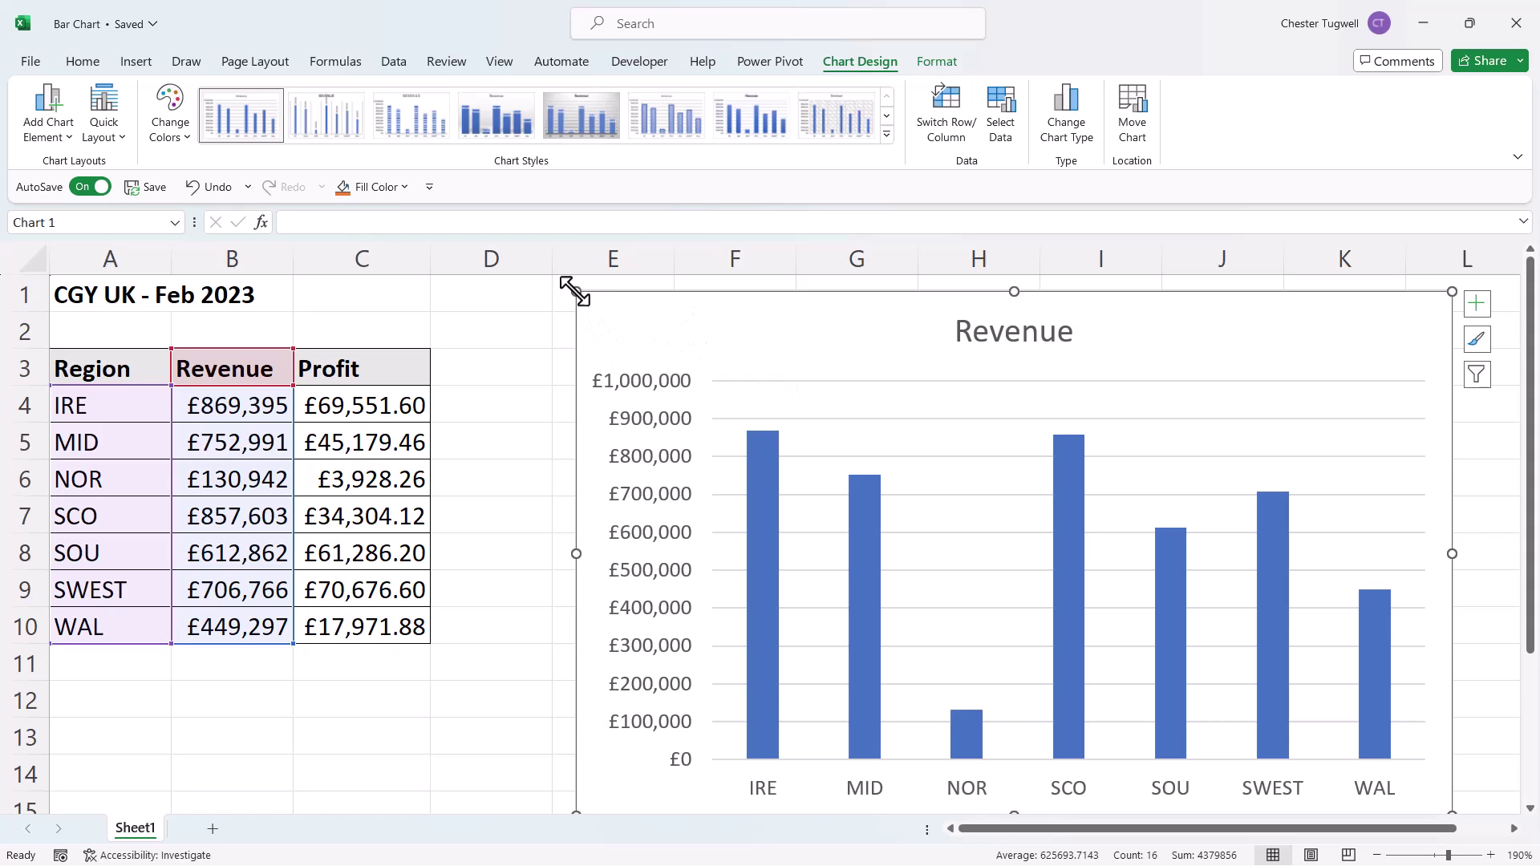
drag(575, 291, 746, 375)
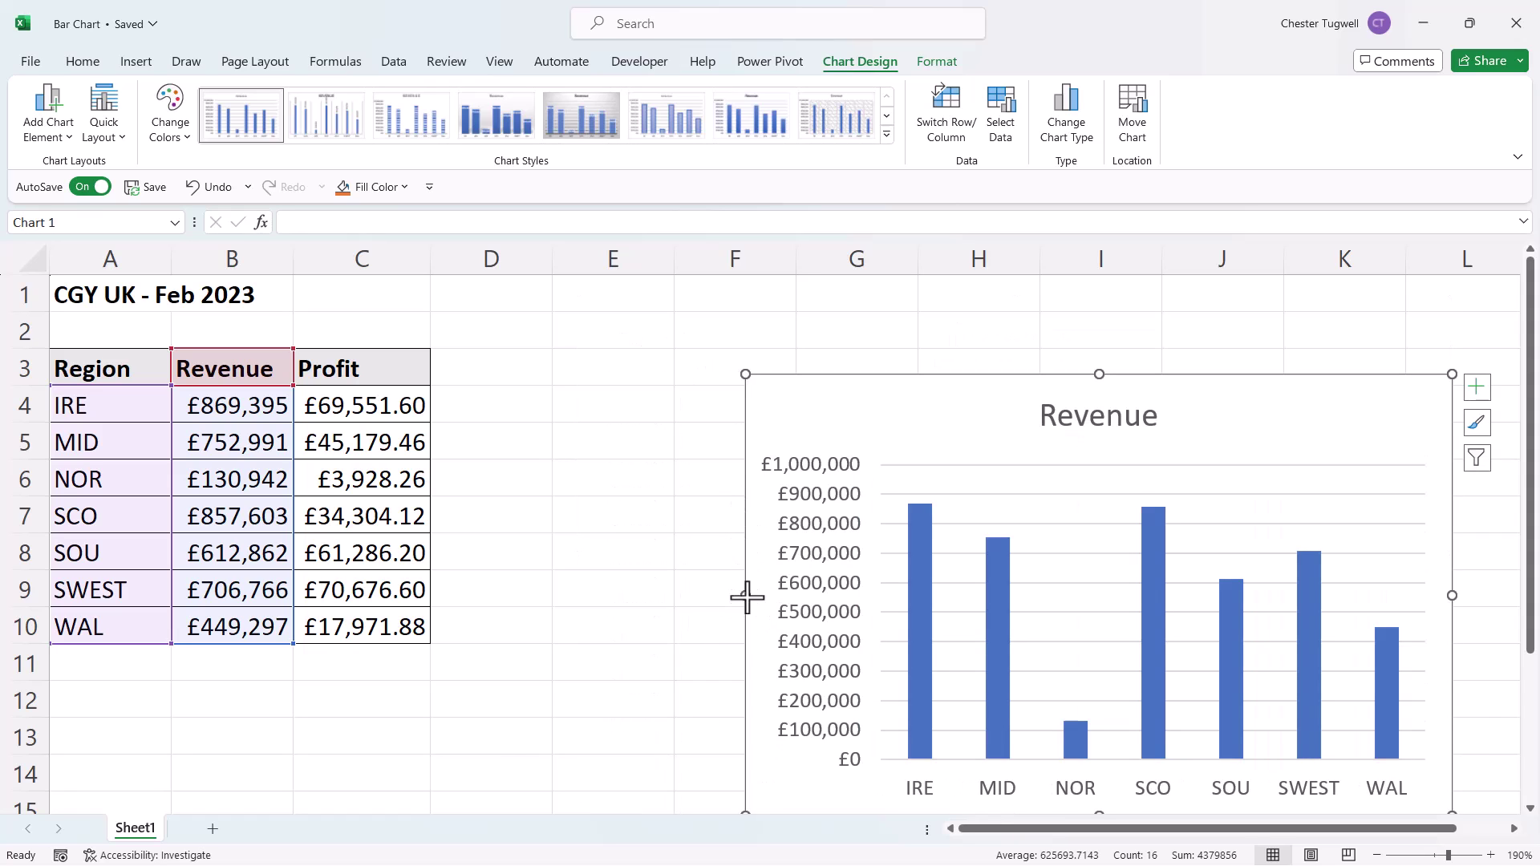
drag(745, 596, 815, 598)
key(ctrl+z)
key(ctrl+z)
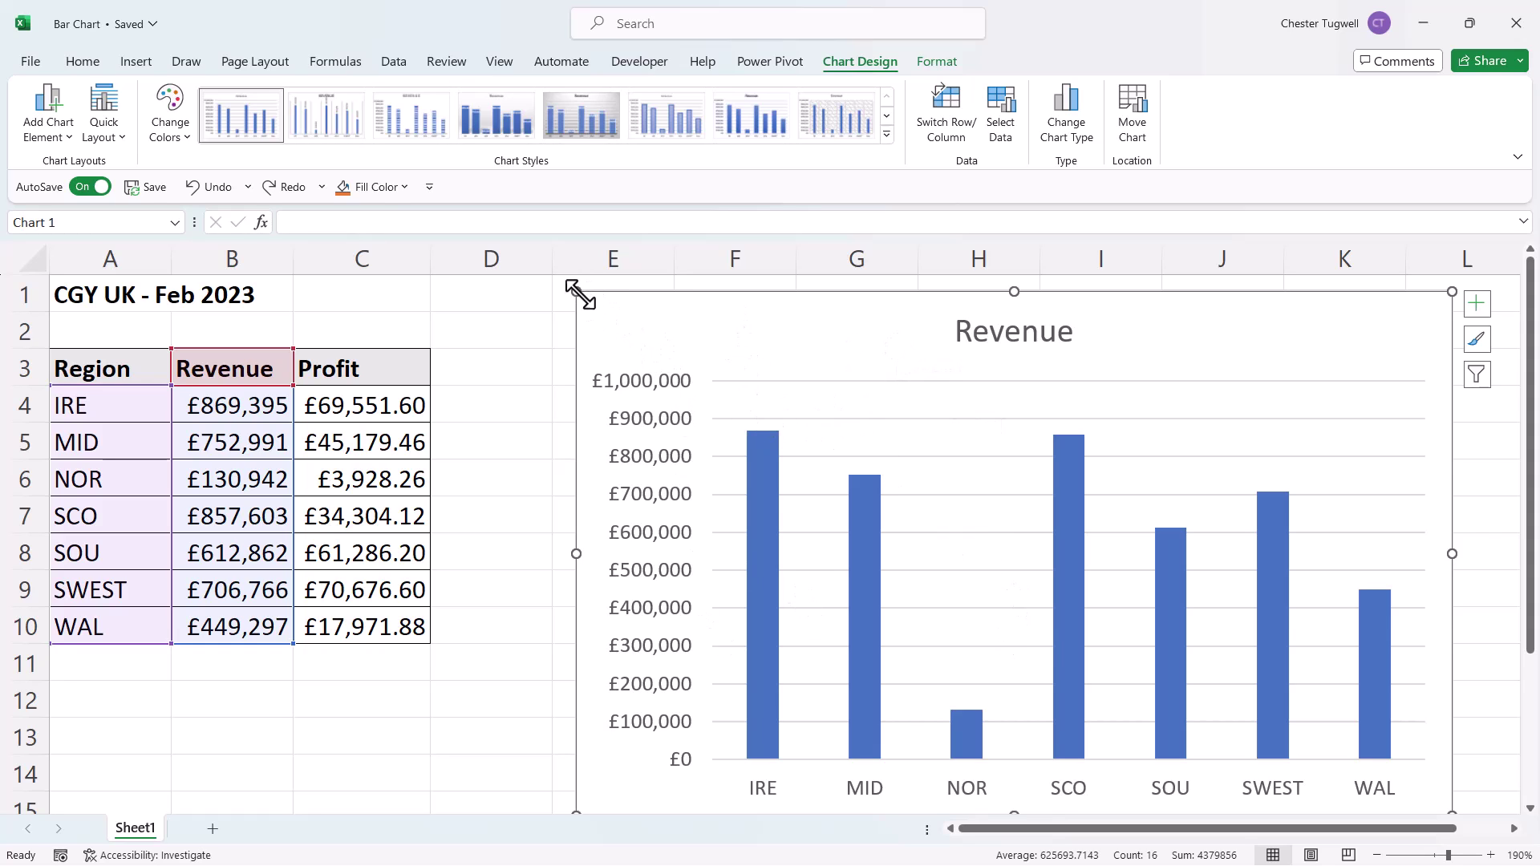
drag(574, 293, 635, 347)
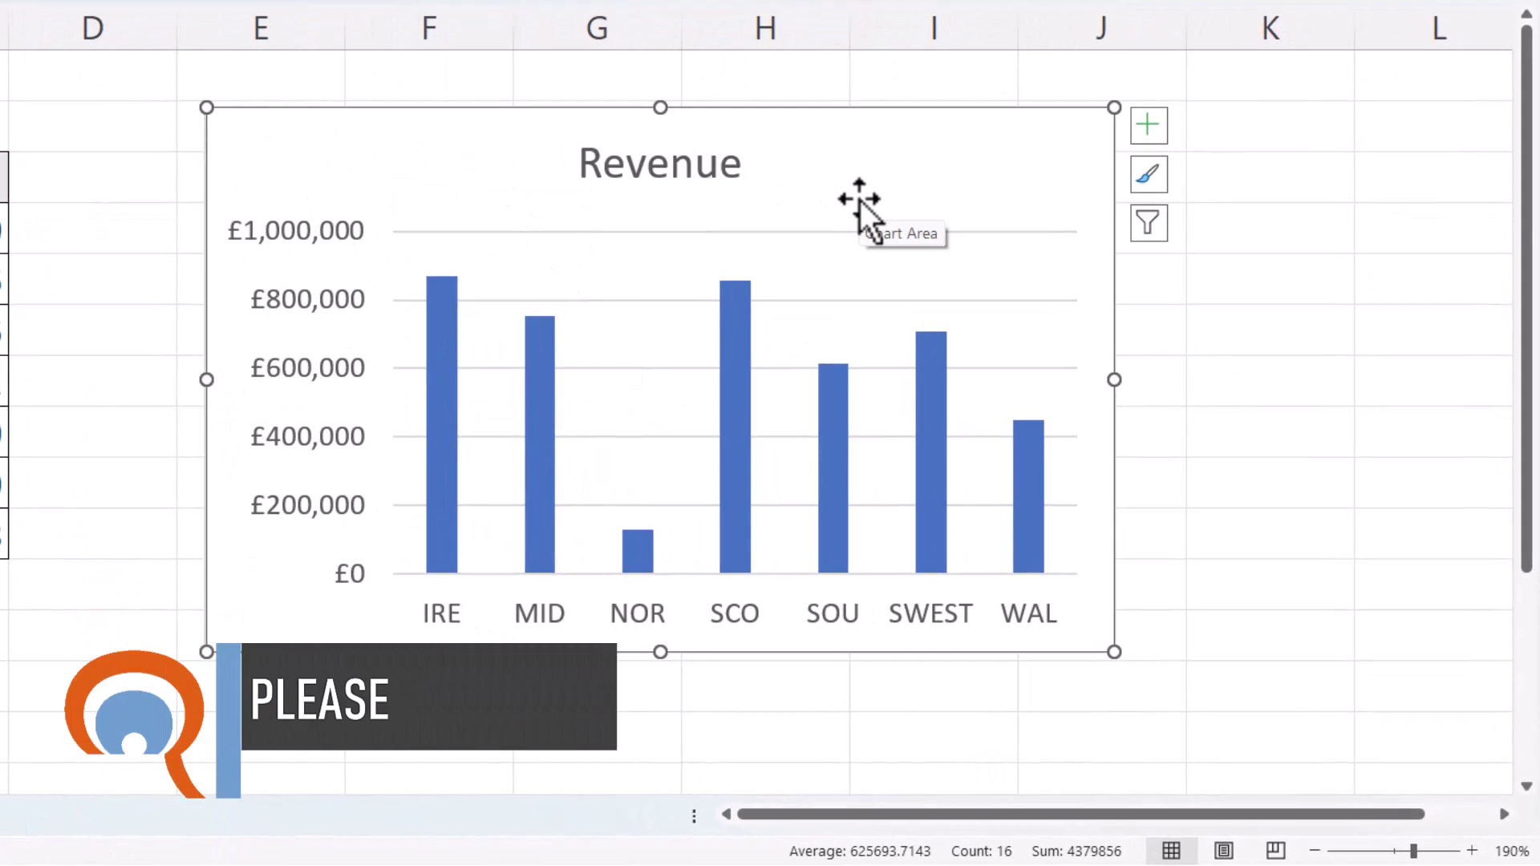
Step: Turn off gridlines and the primary vertical axis, and turn on data labels
click(1151, 128)
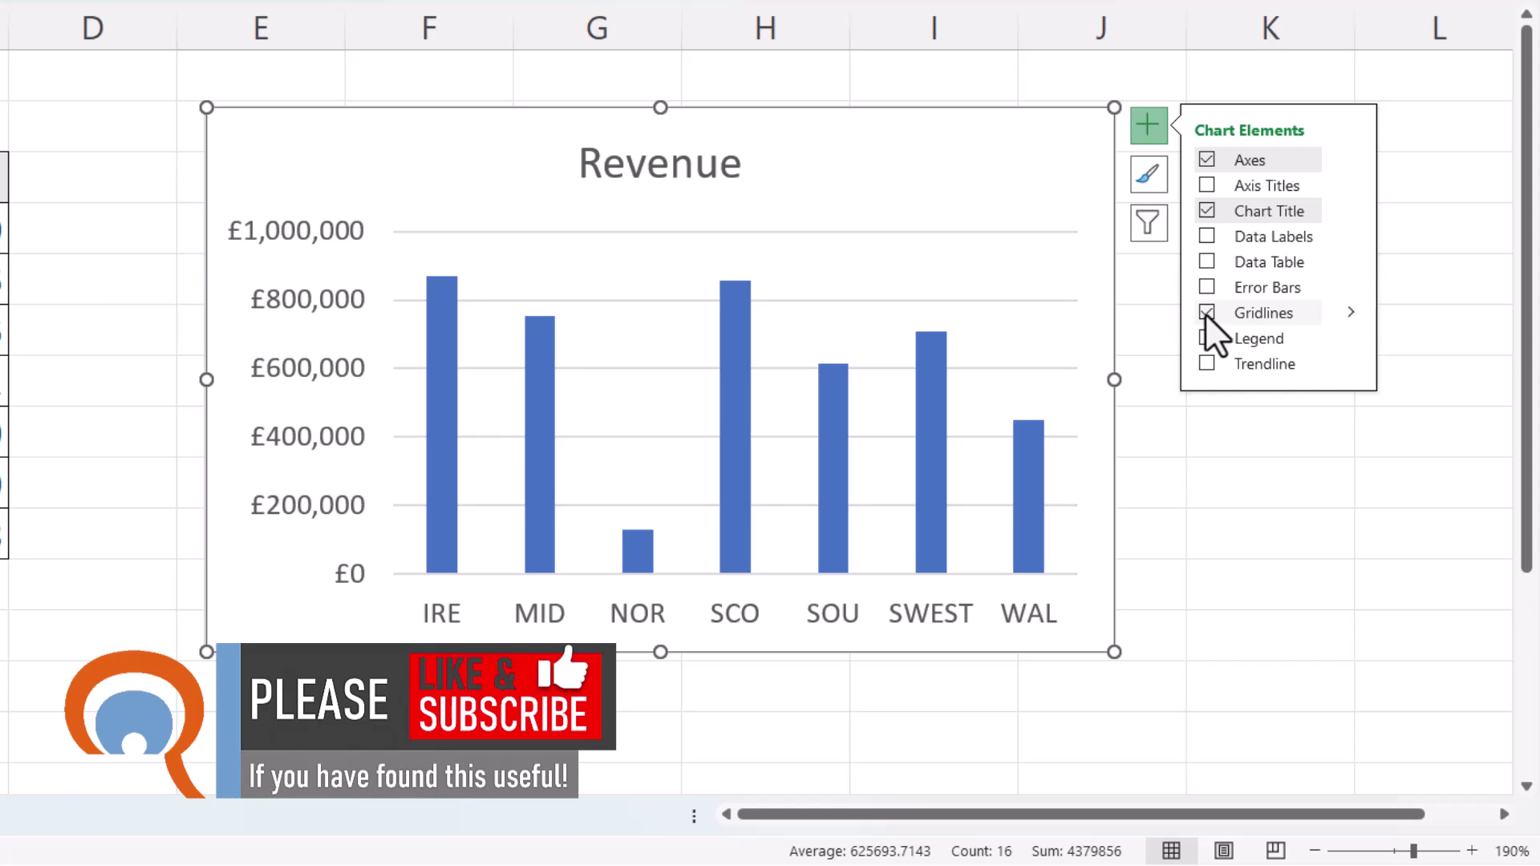
click(1204, 313)
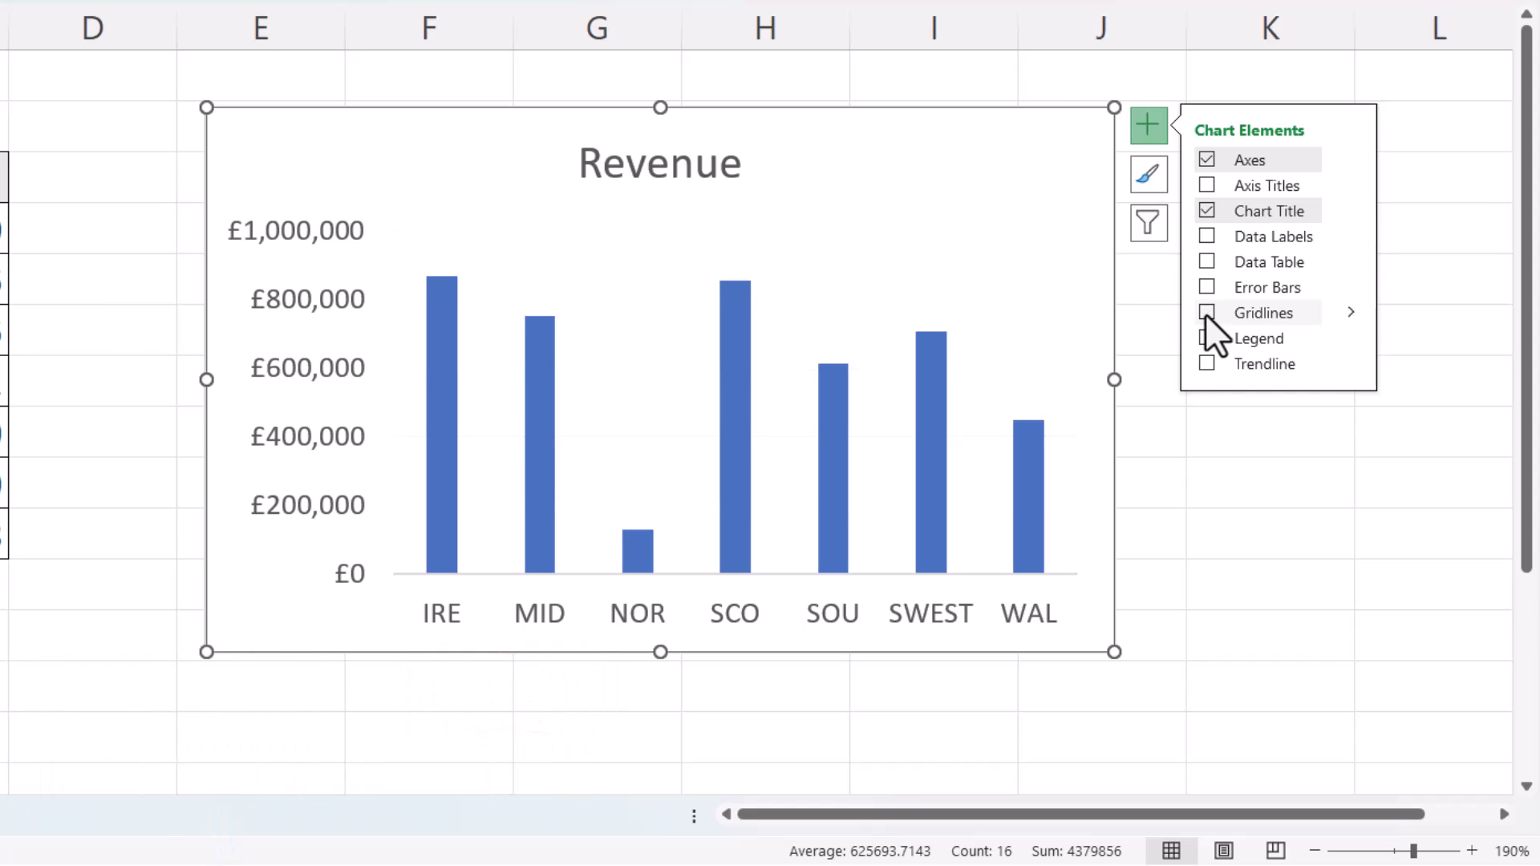
click(1207, 236)
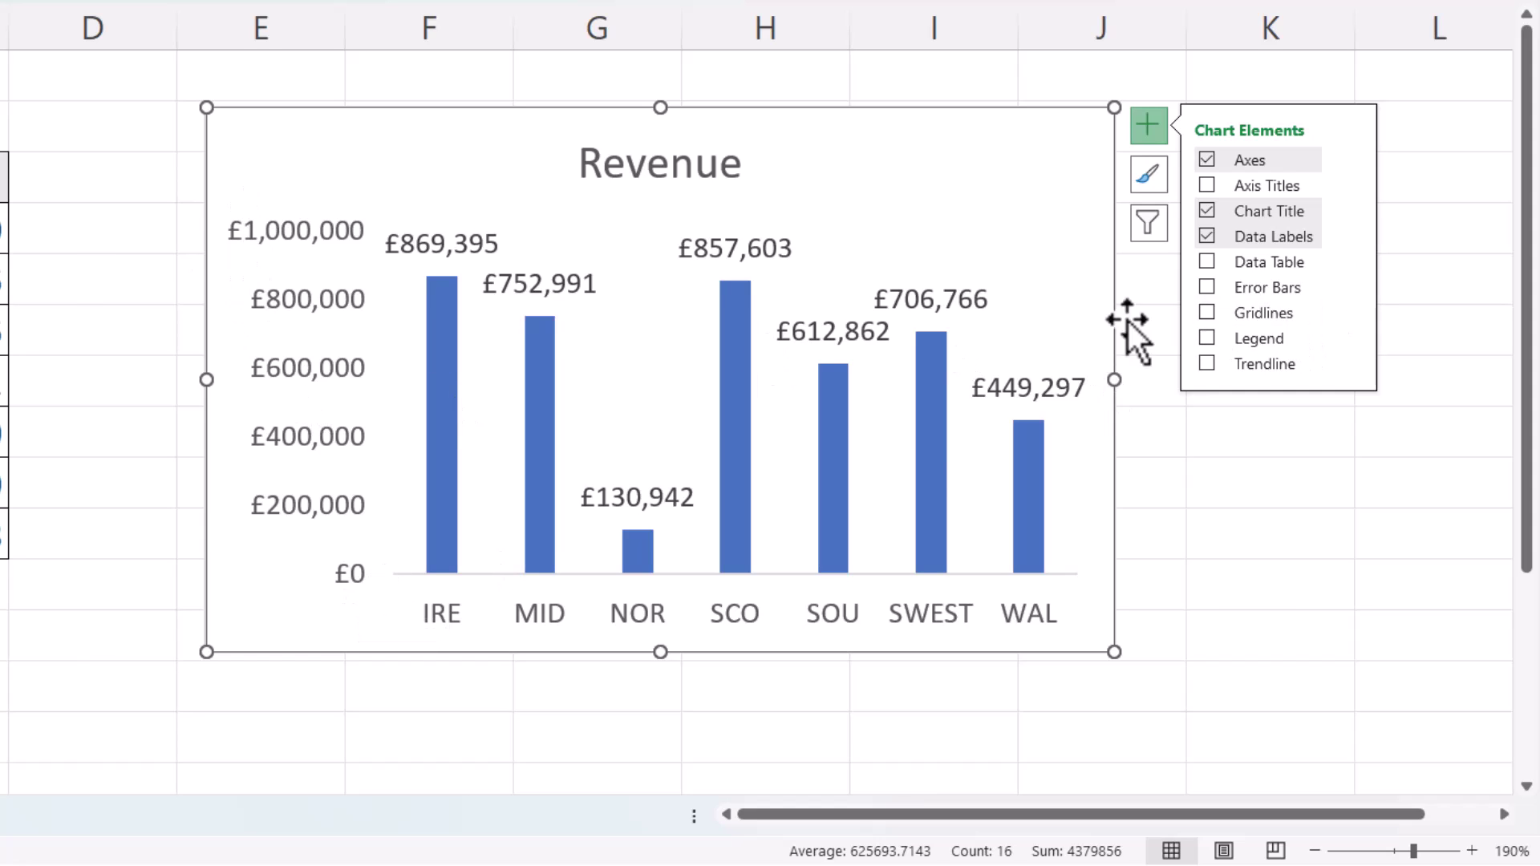
click(1348, 160)
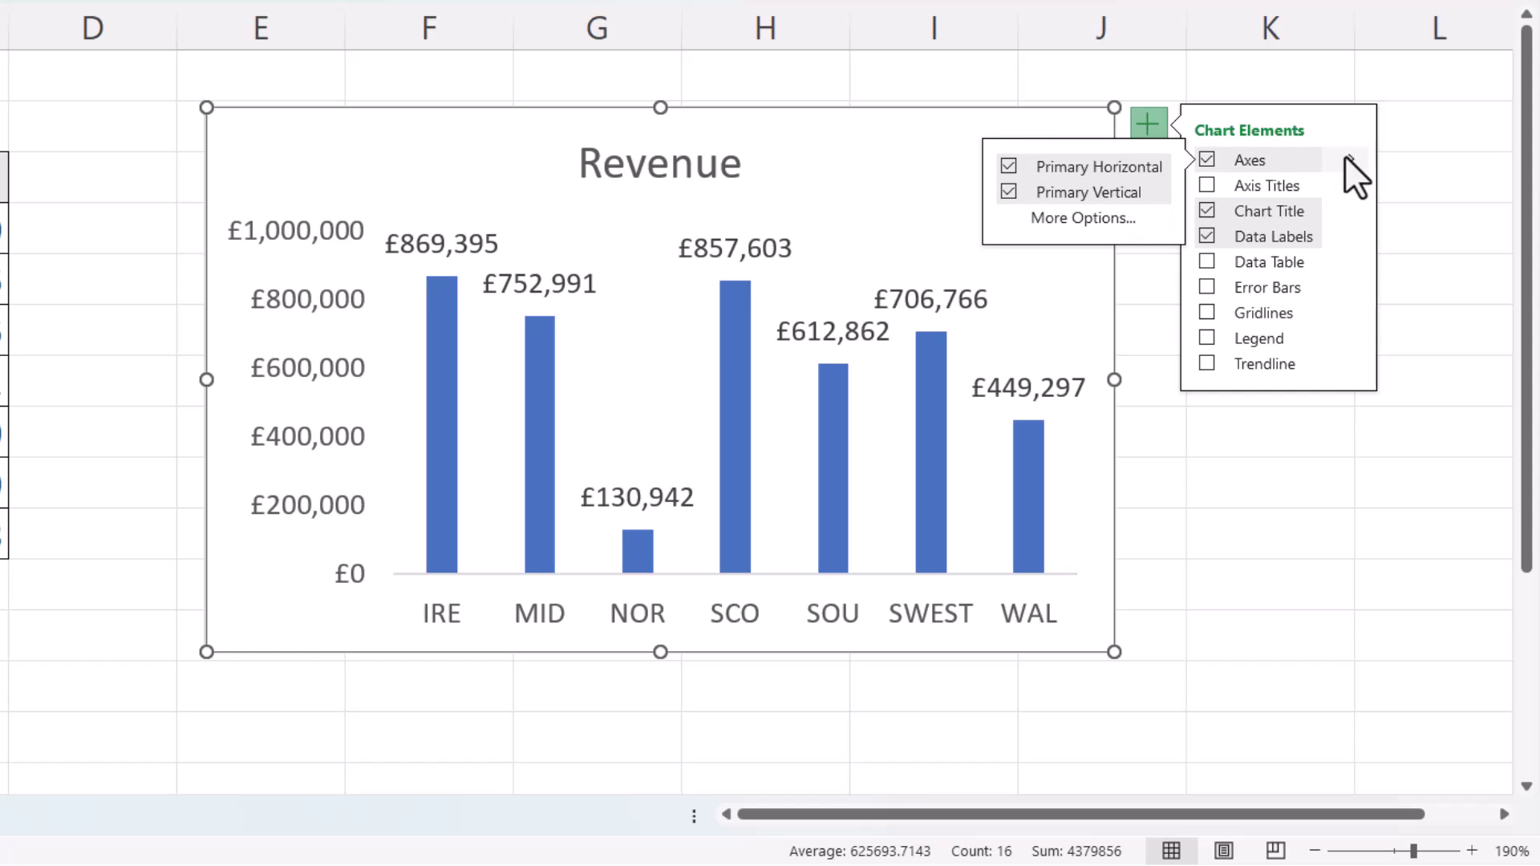
click(1007, 192)
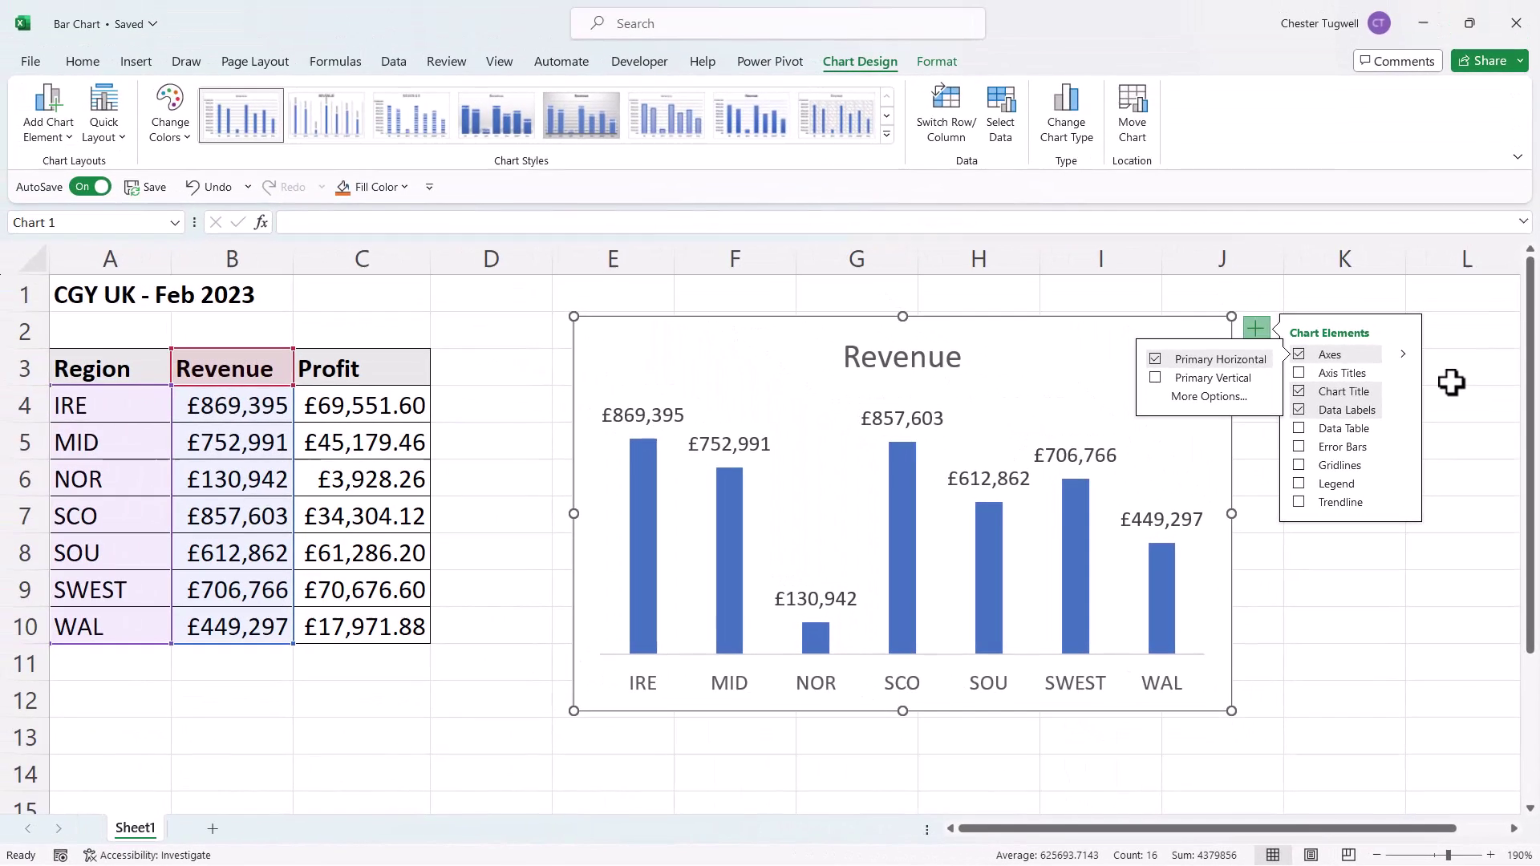
click(1421, 192)
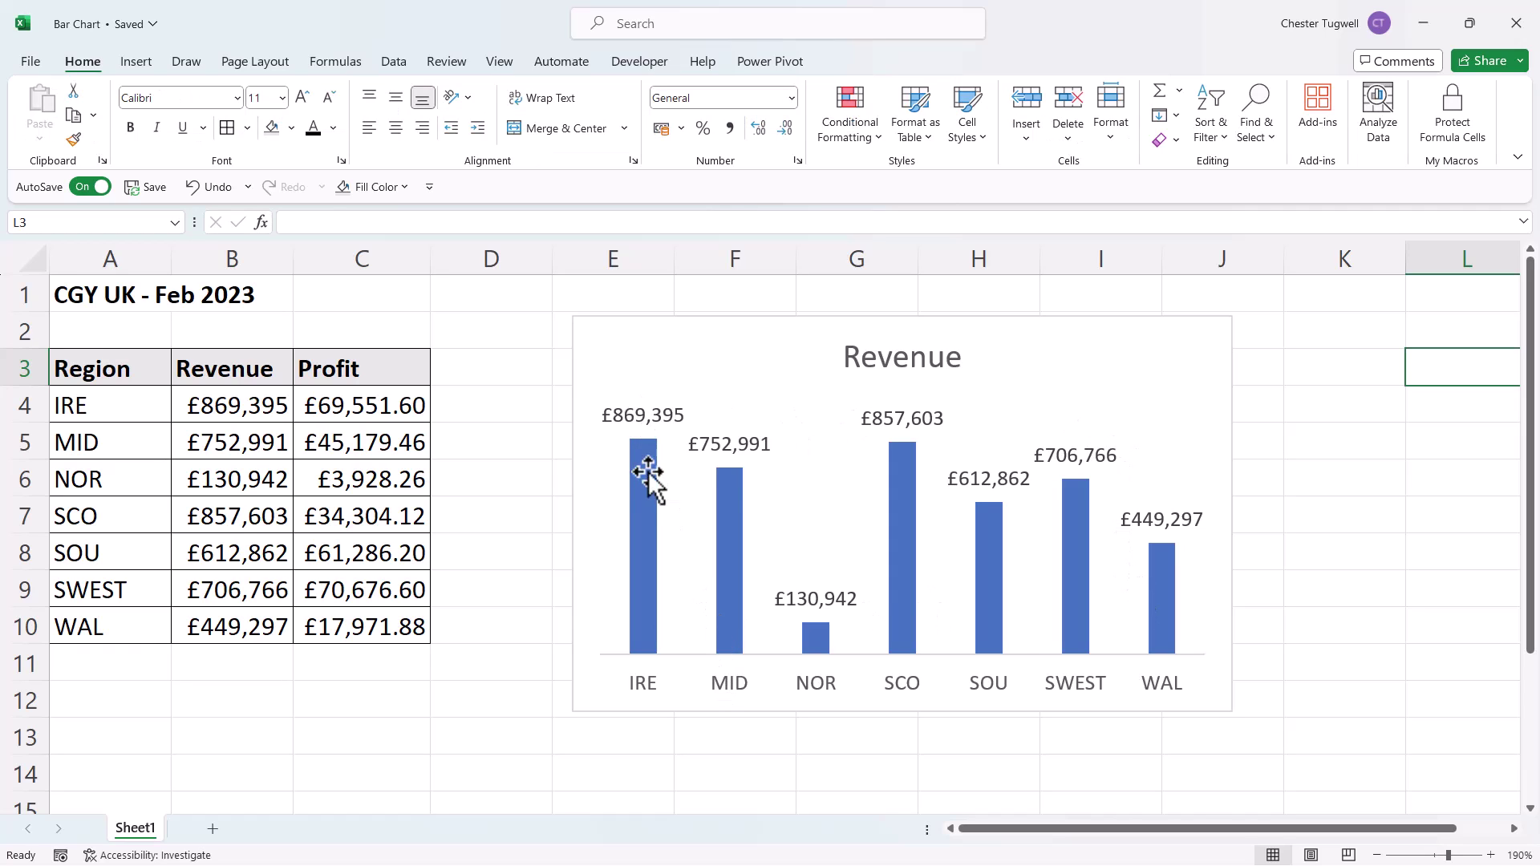
Step: Decrease the font size of the seven revenue value labels three steps
click(648, 417)
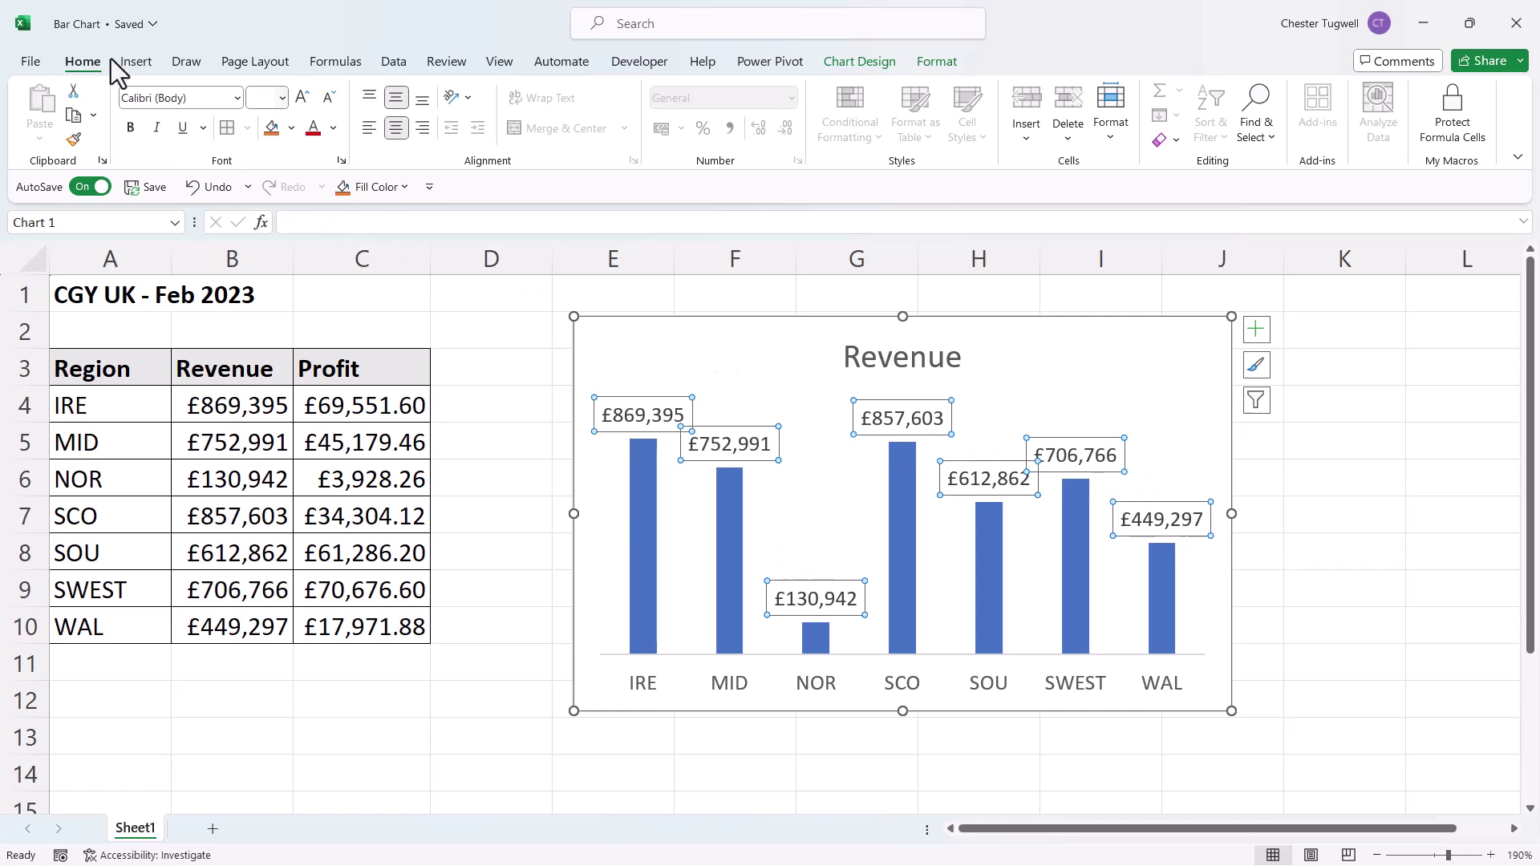
click(331, 99)
click(331, 99)
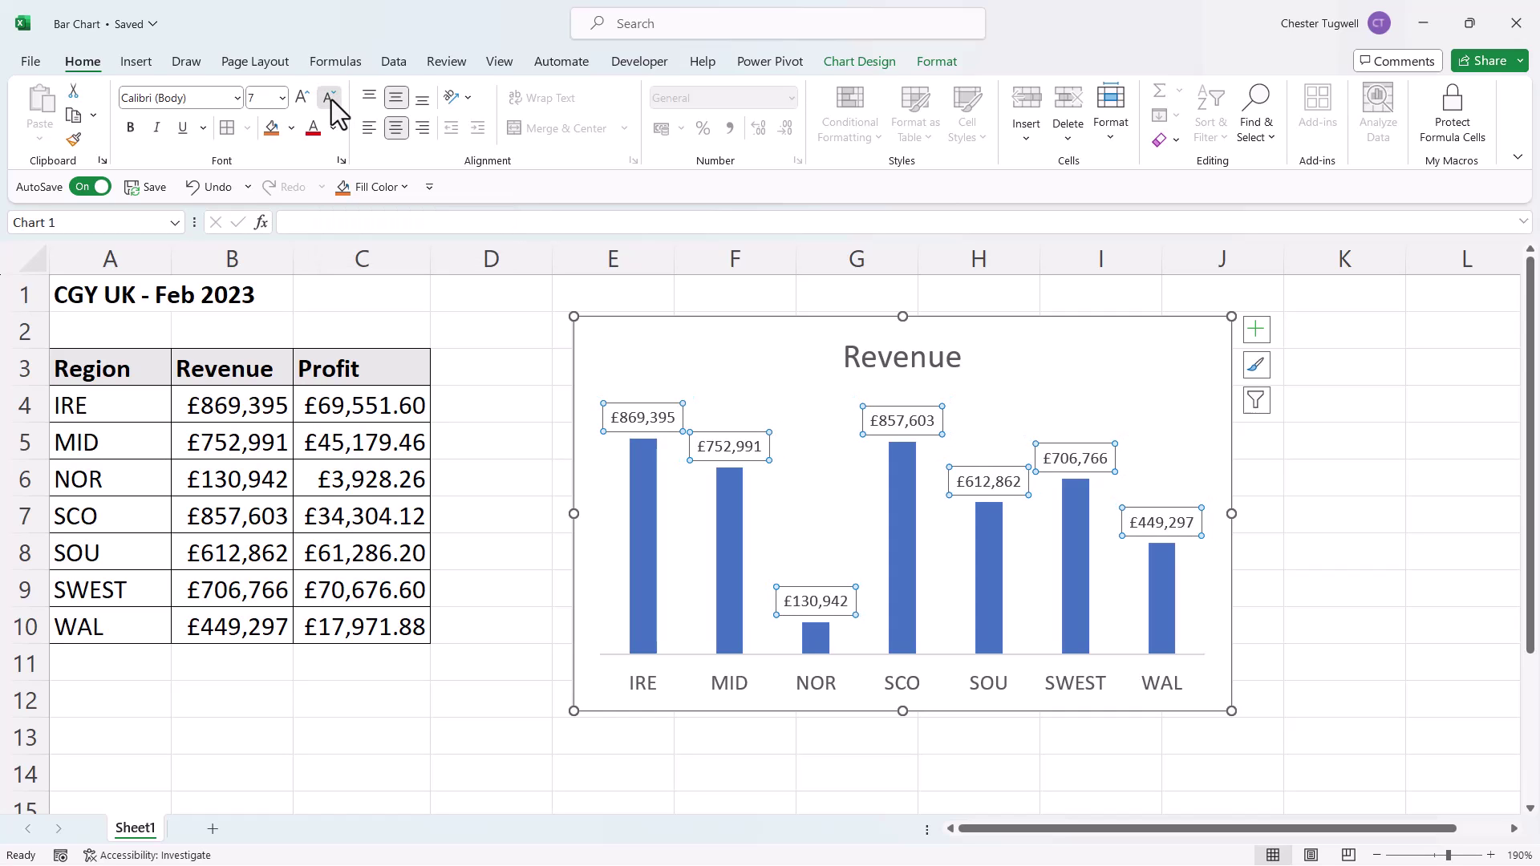
click(330, 99)
Step: Shrink the region axis labels and reduce the Revenue title to 11 point
click(830, 687)
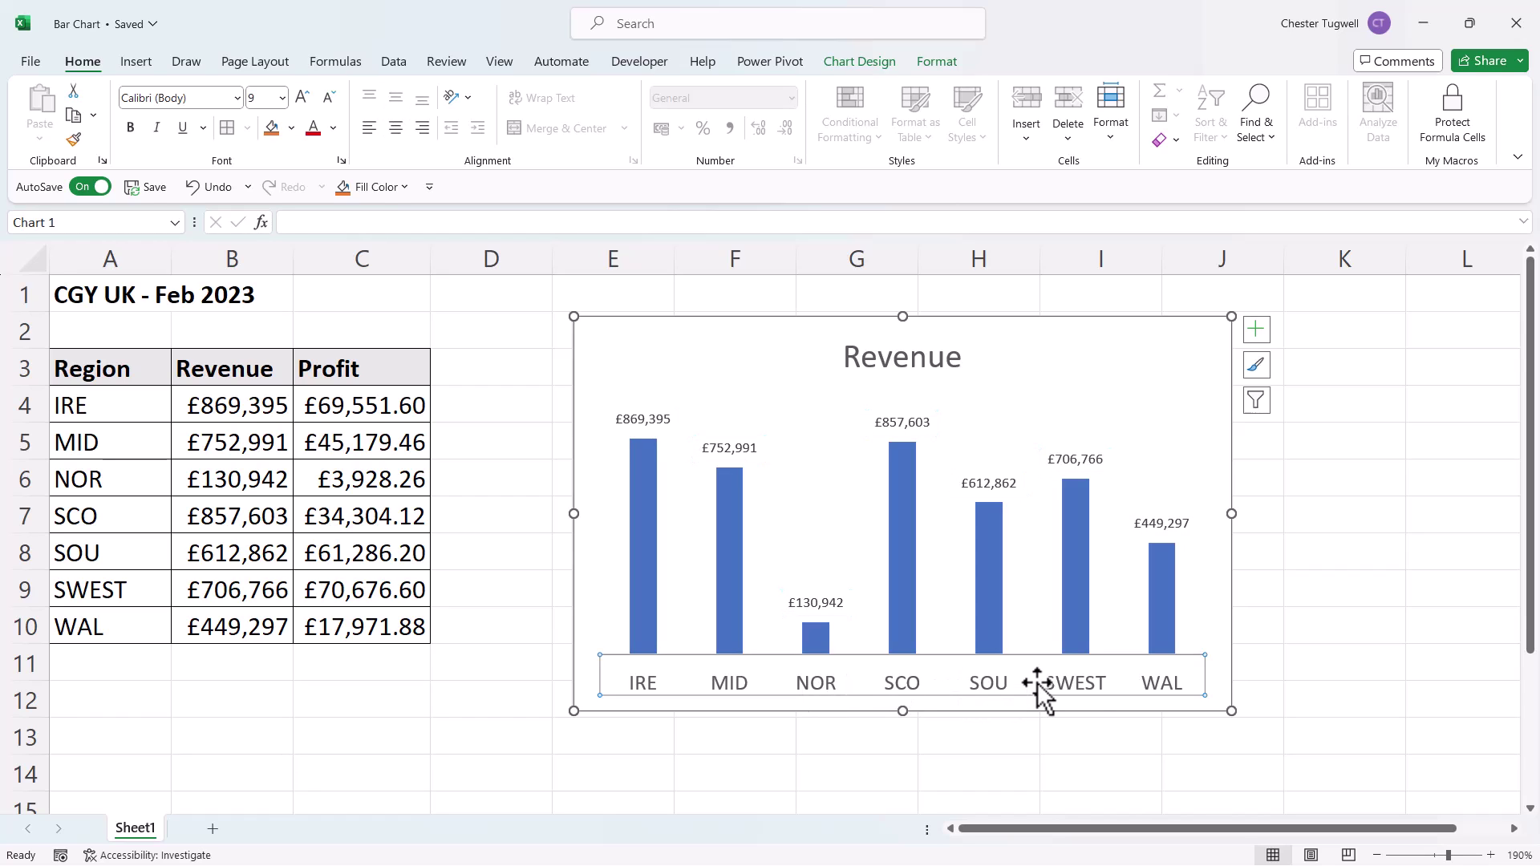
click(330, 99)
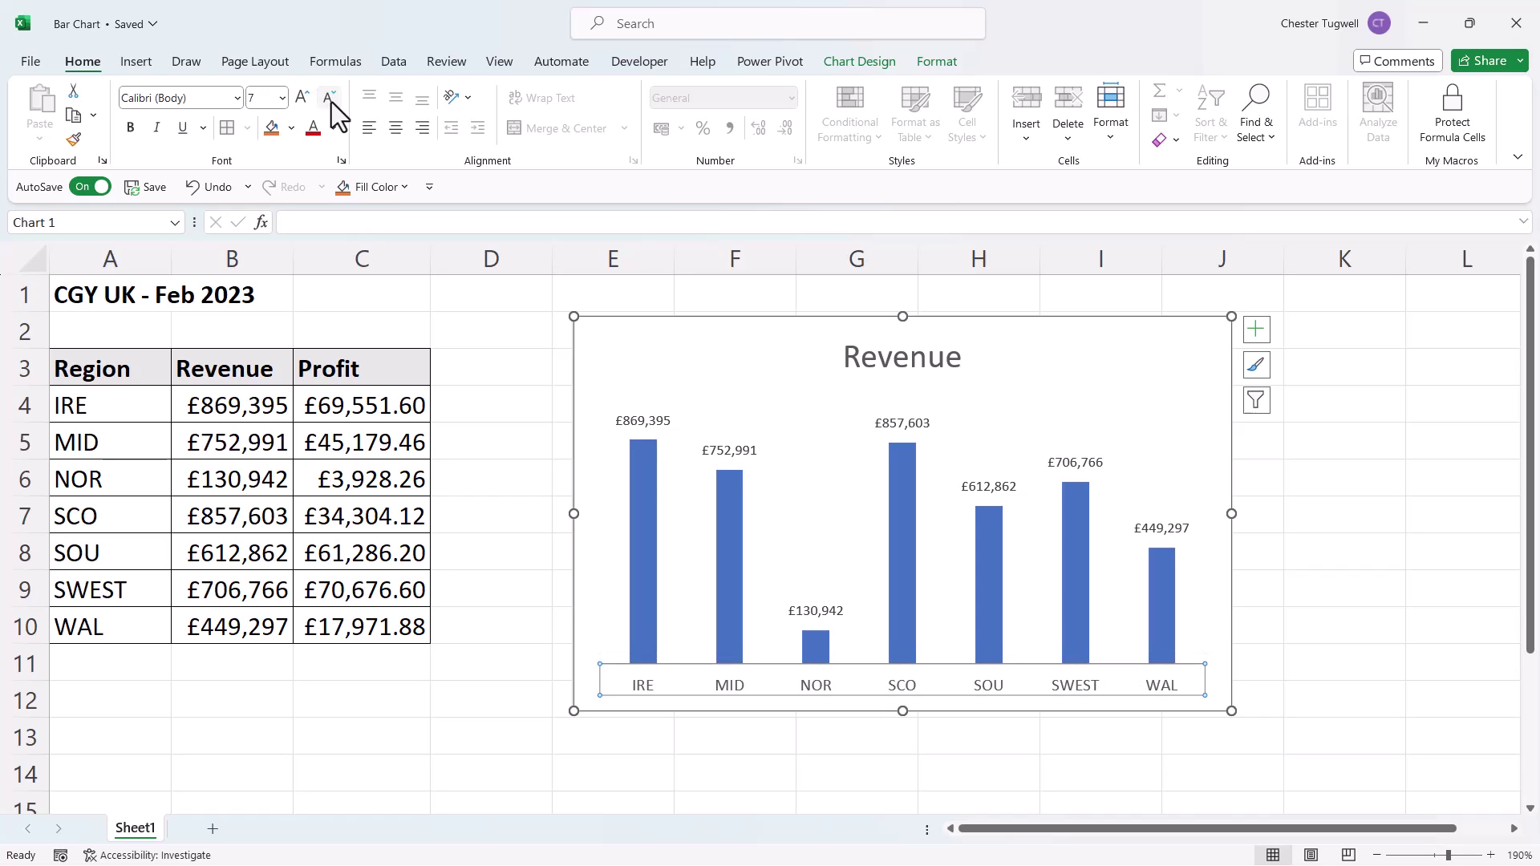
click(894, 359)
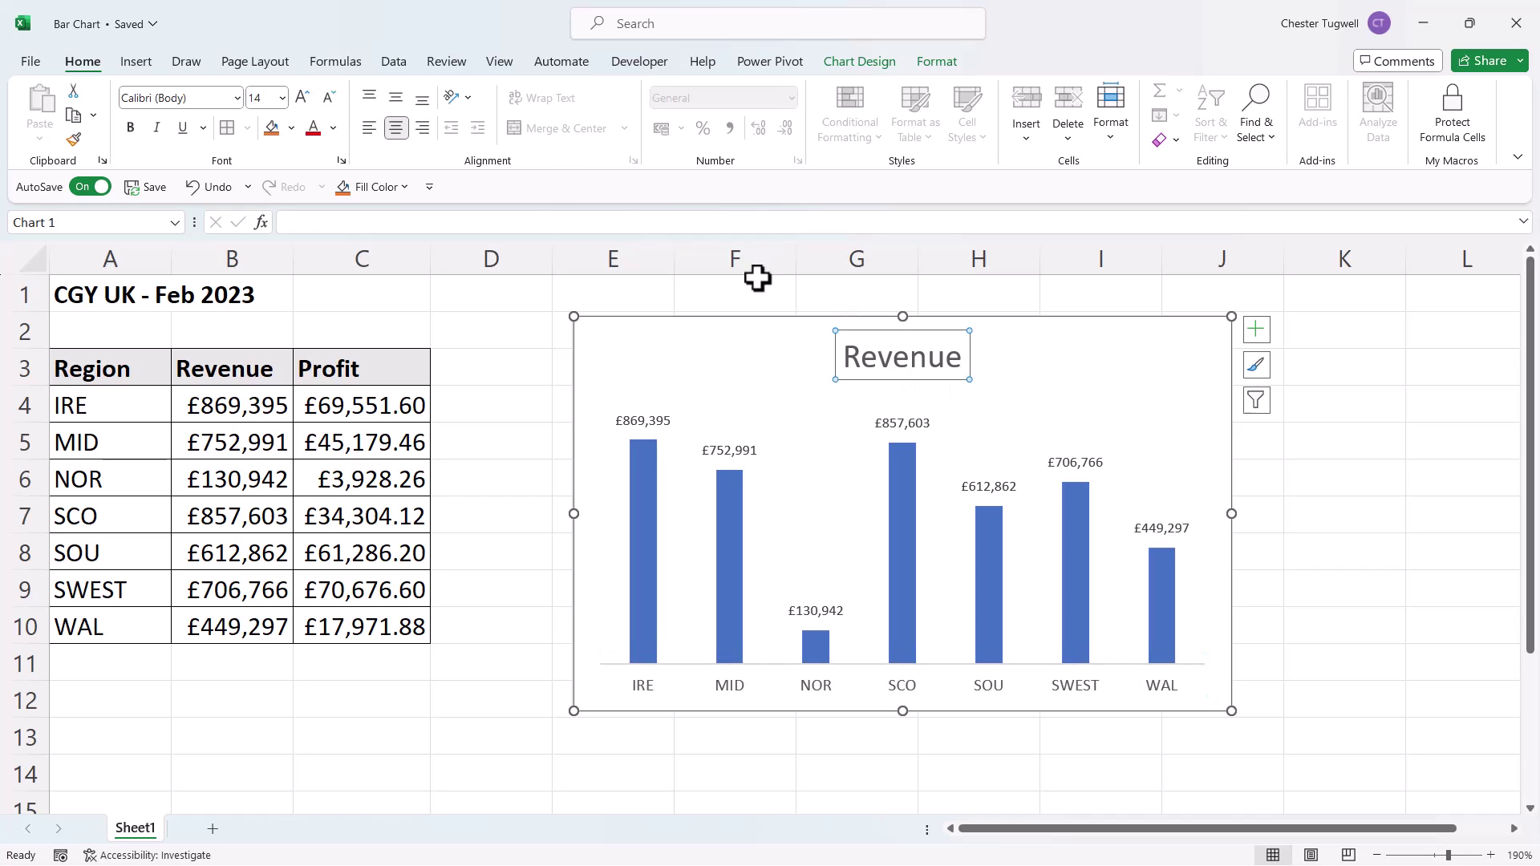
click(331, 100)
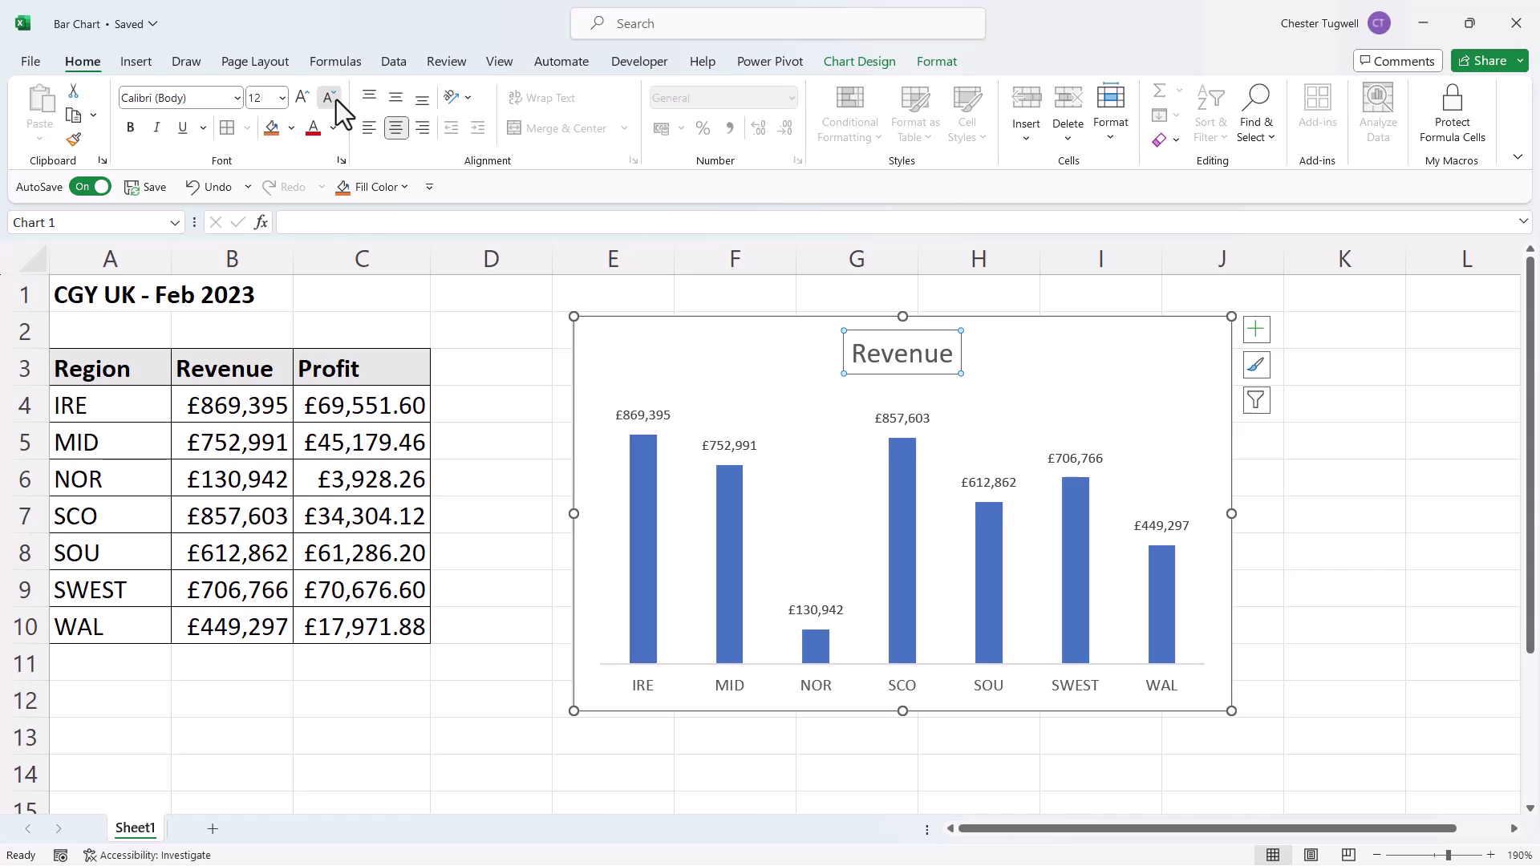
click(336, 100)
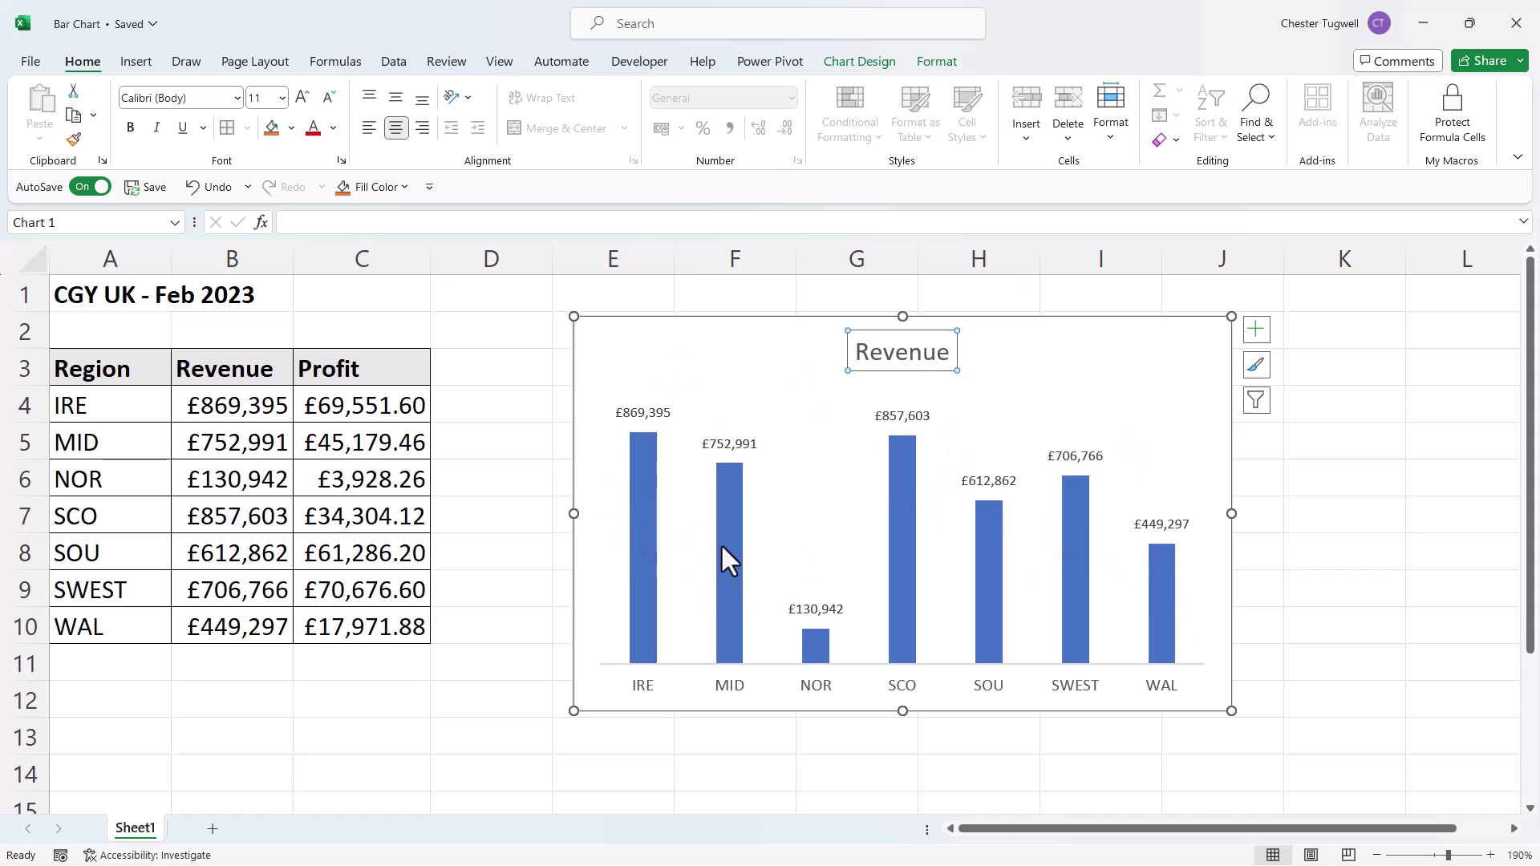
click(644, 475)
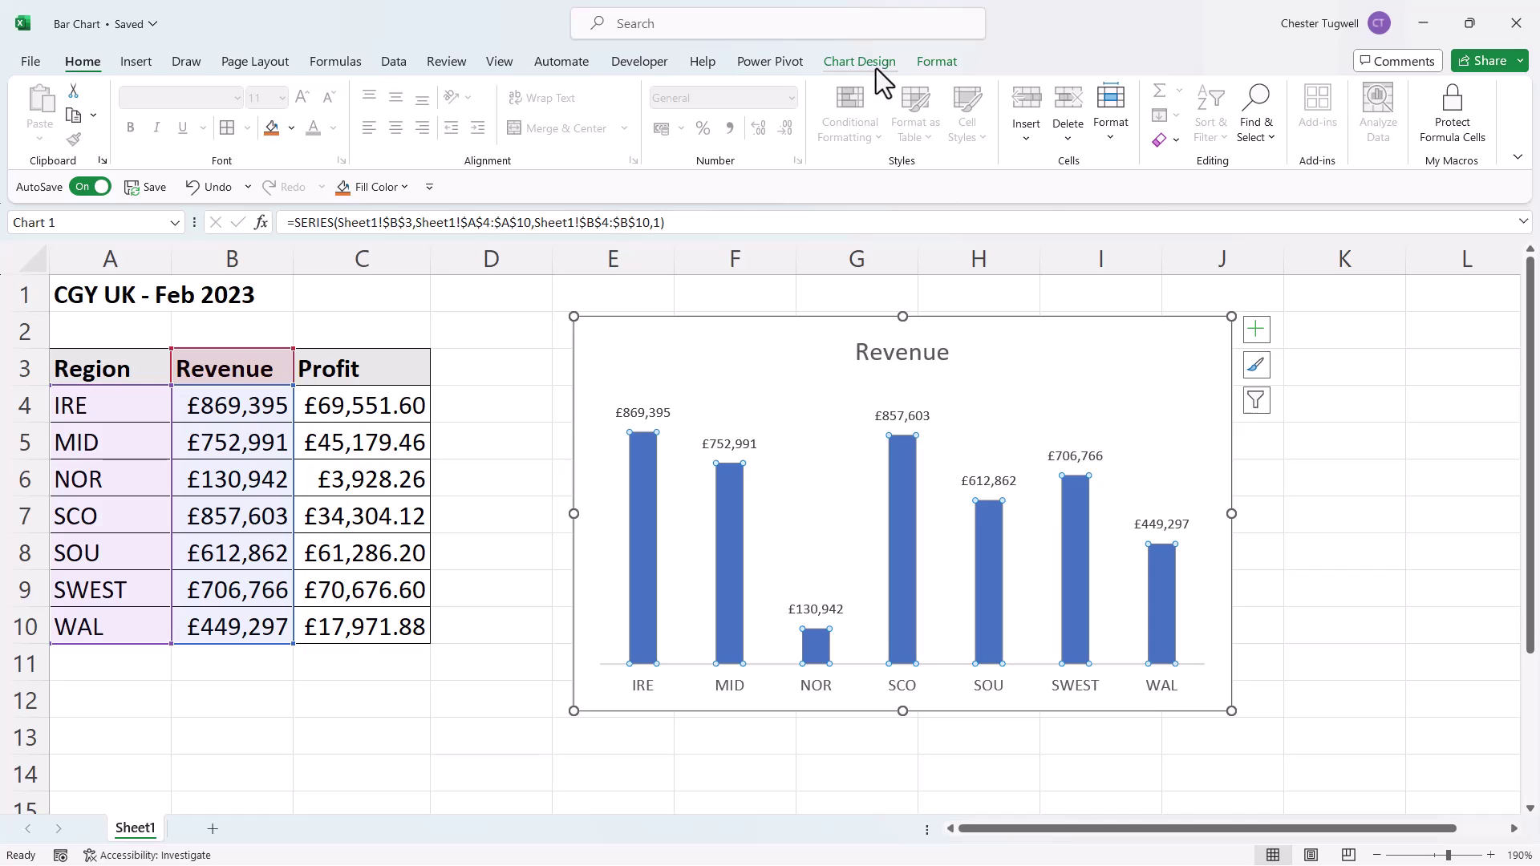
Step: Fill all the revenue bars orange
click(939, 62)
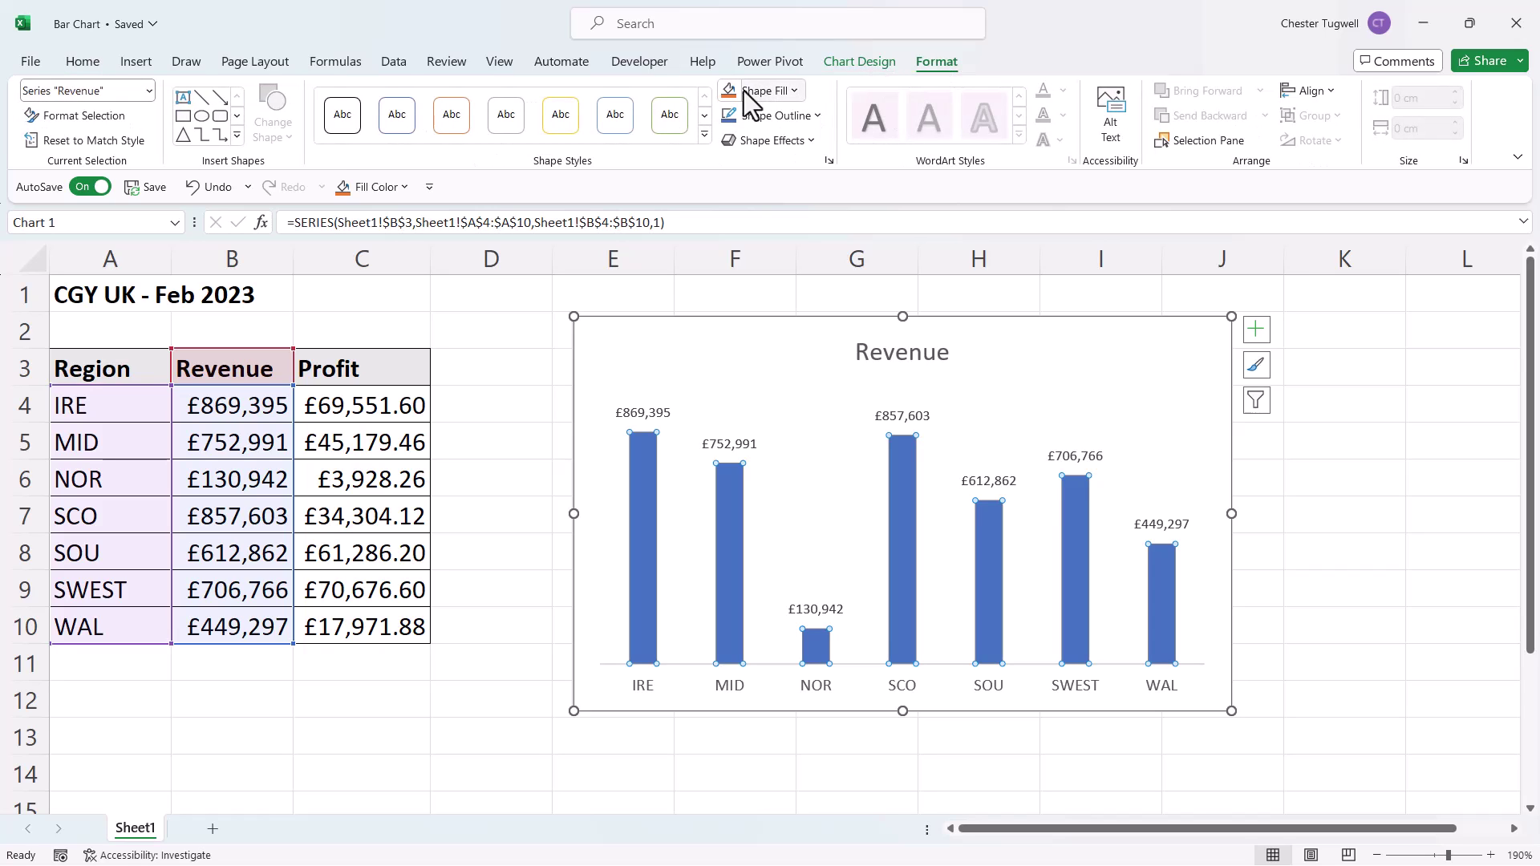
click(796, 91)
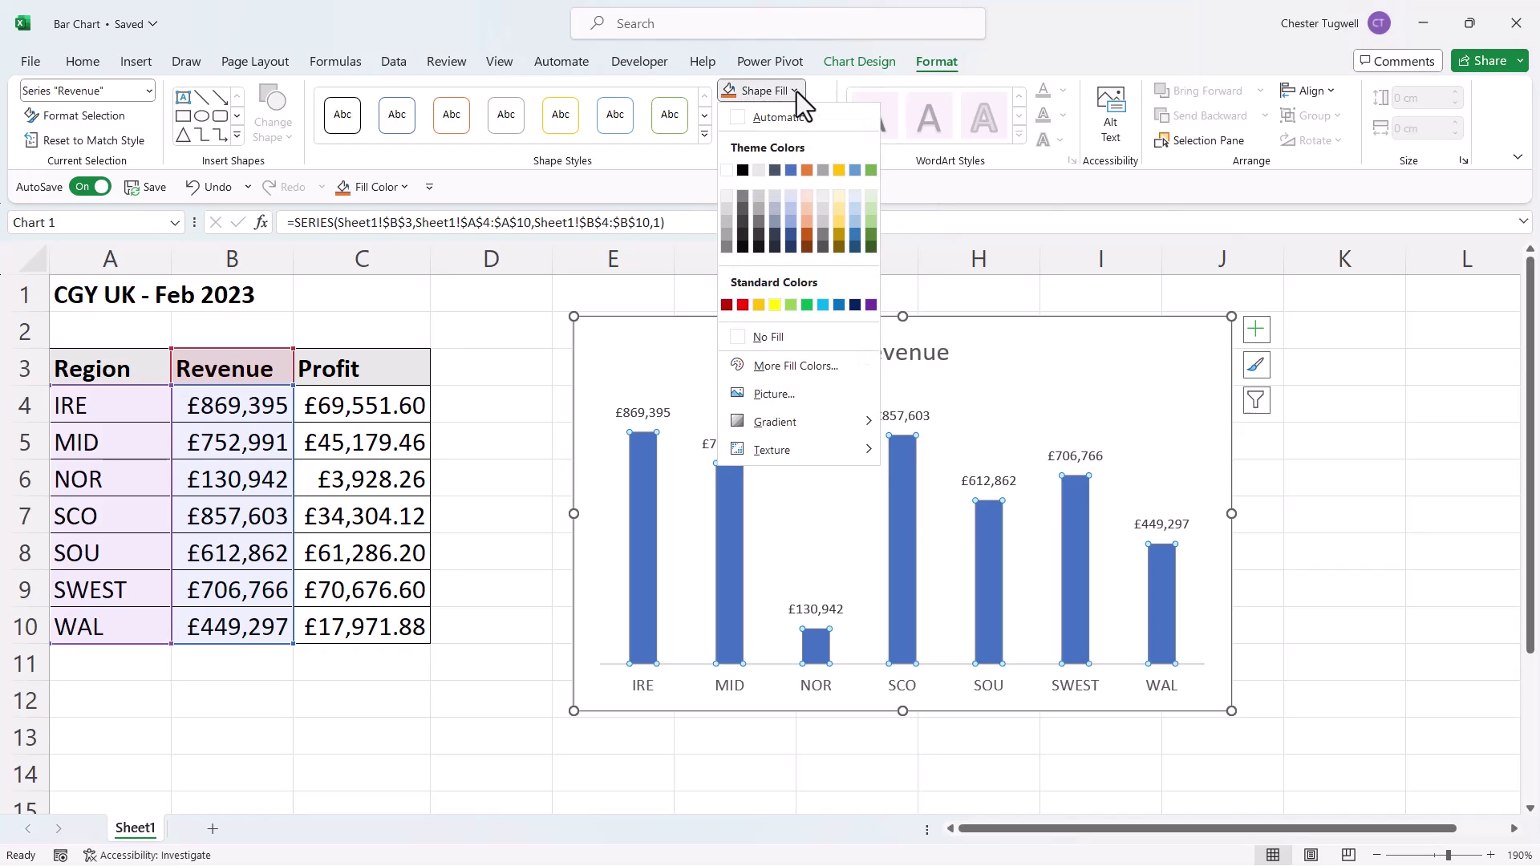
click(802, 170)
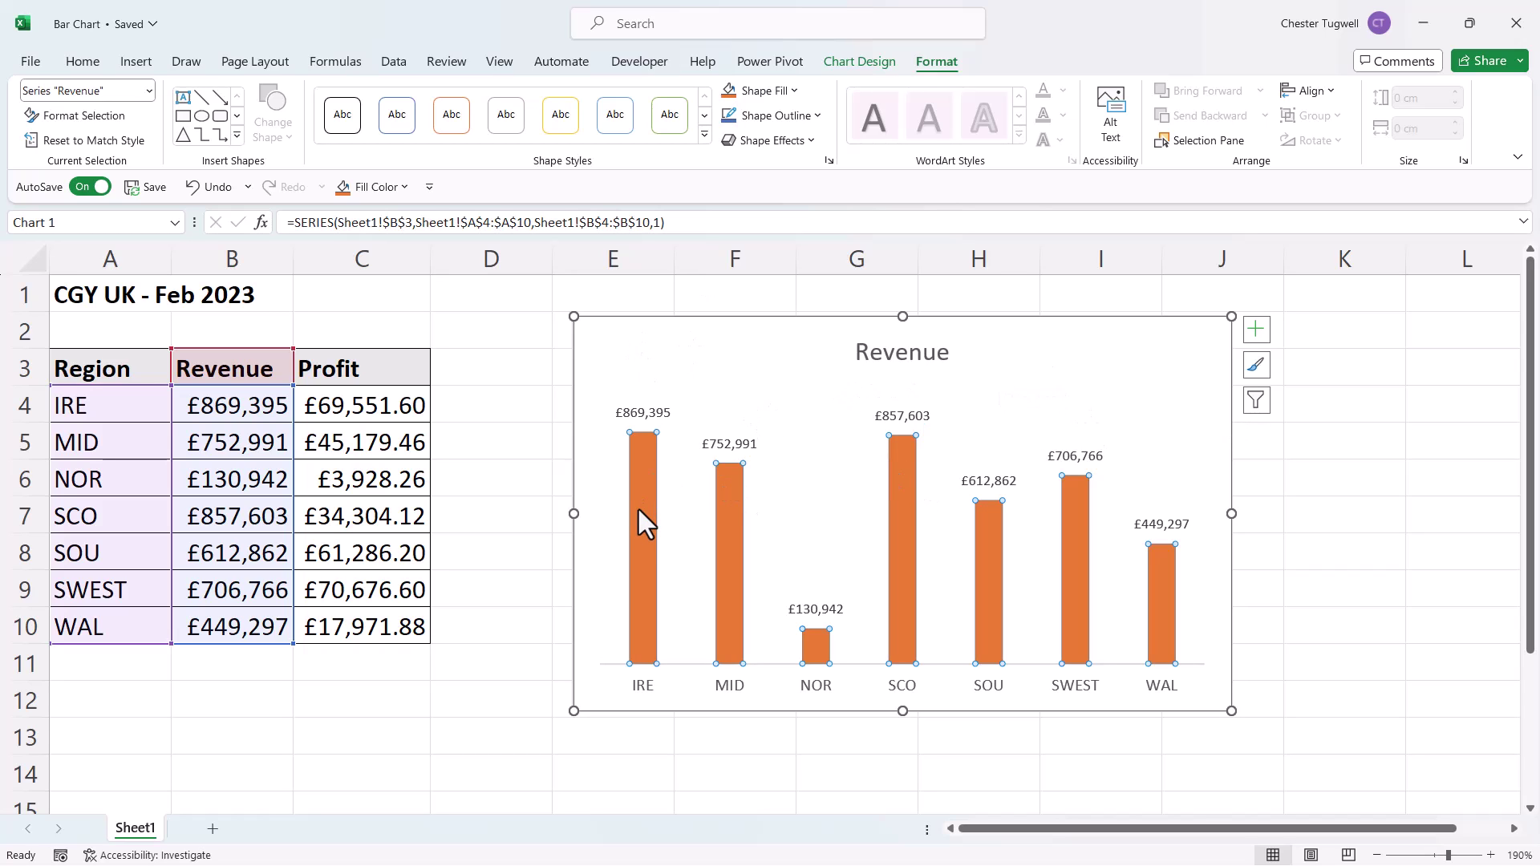
click(1381, 456)
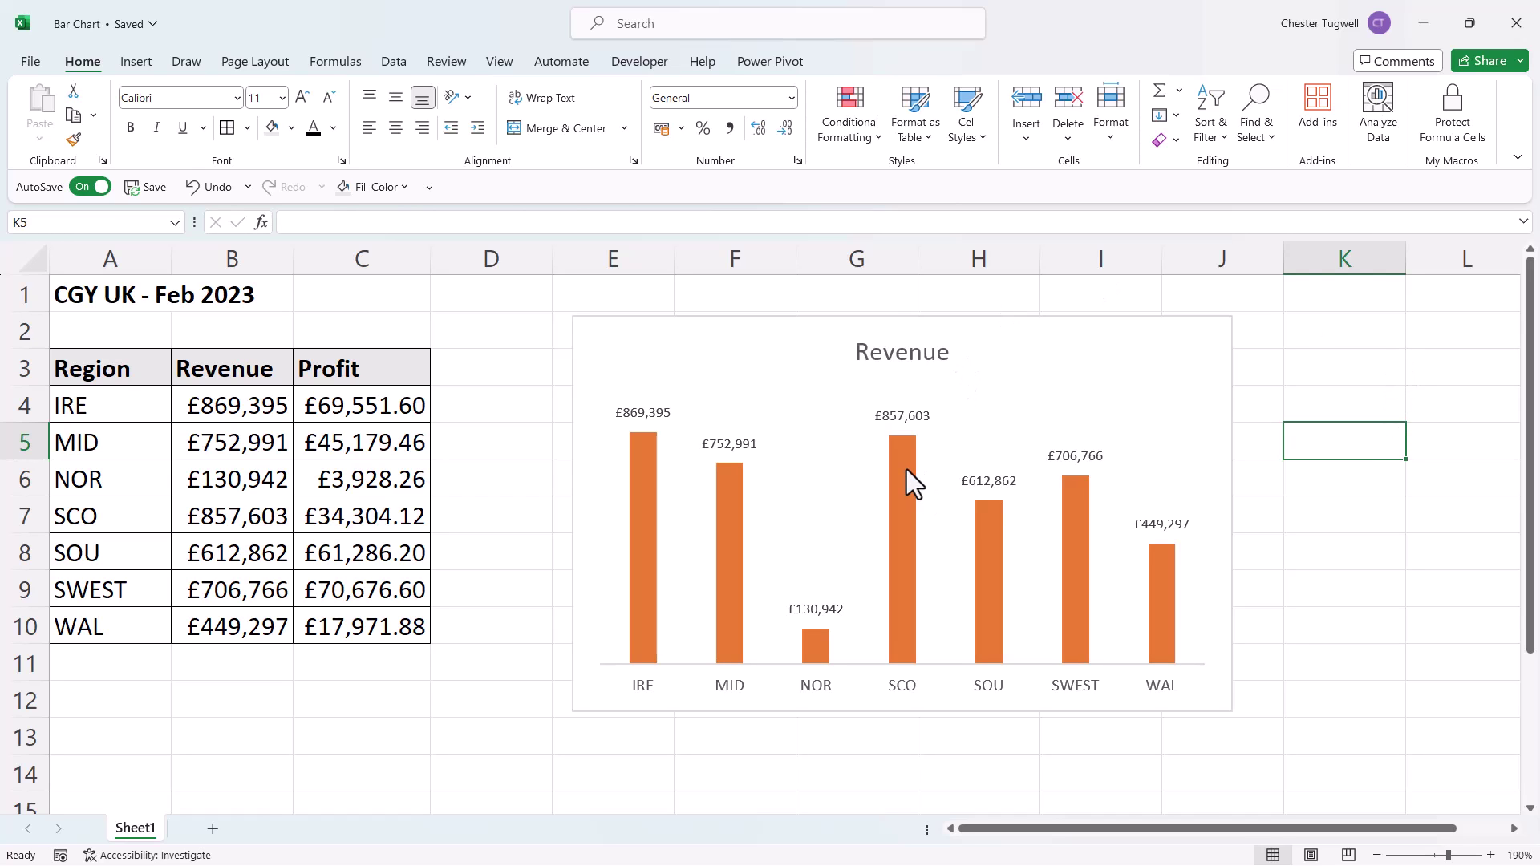
Step: Fill only the SCO bar green
click(906, 470)
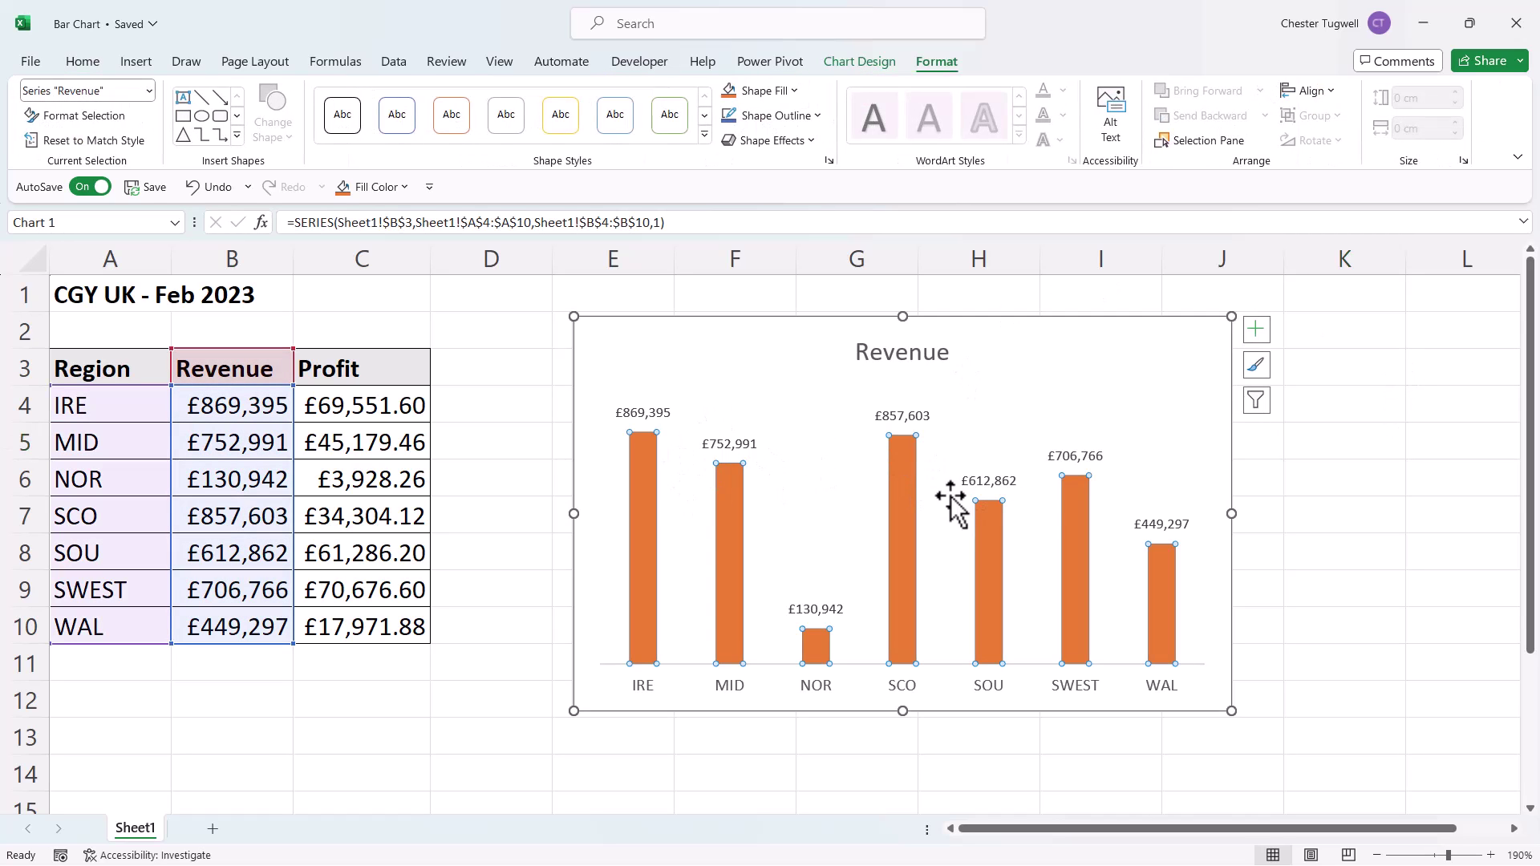
click(901, 457)
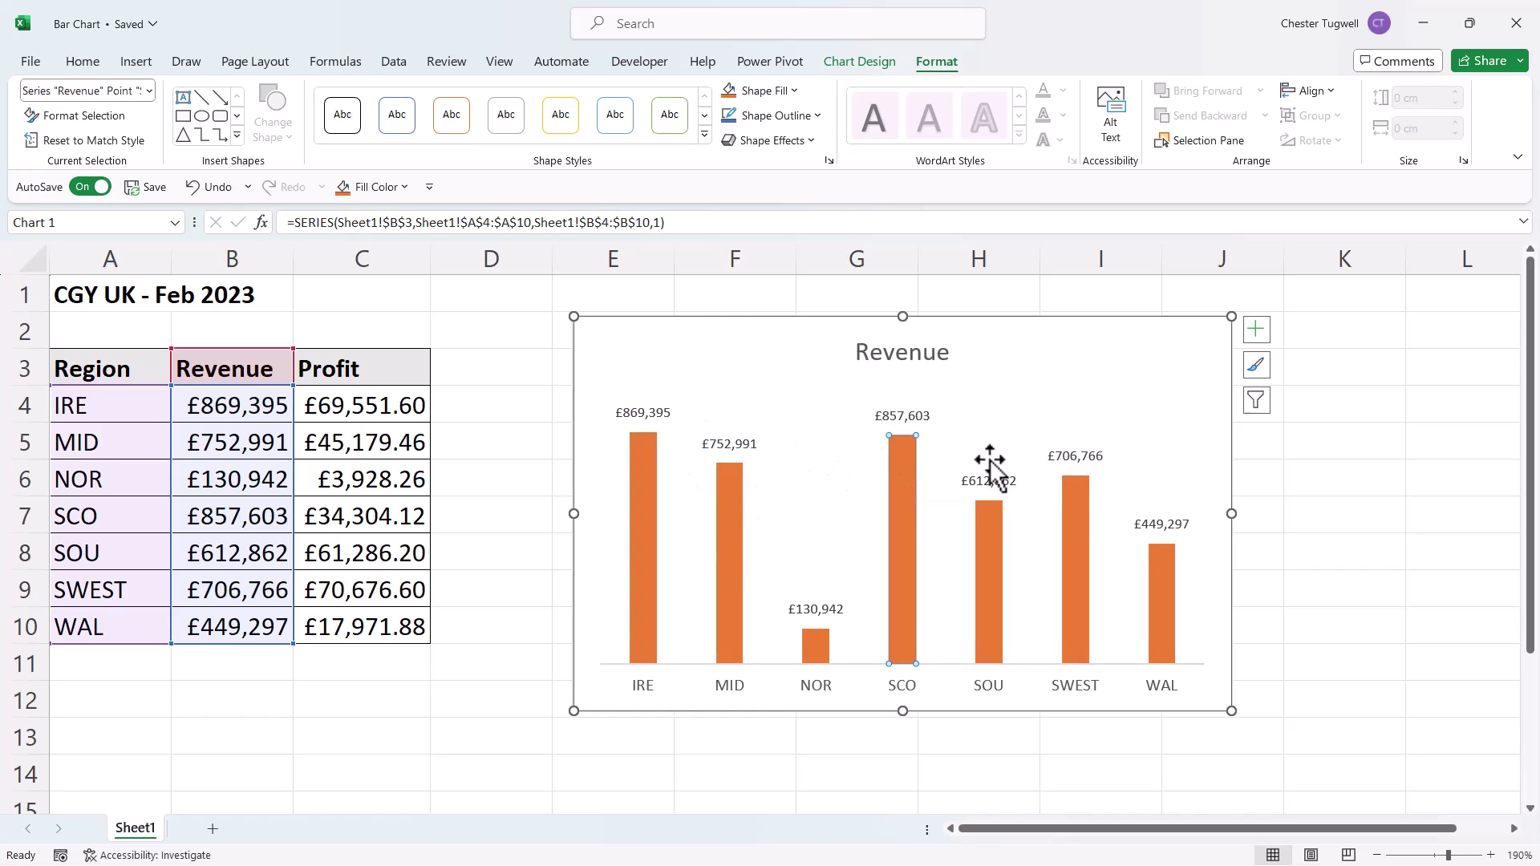
click(797, 85)
key(Escape)
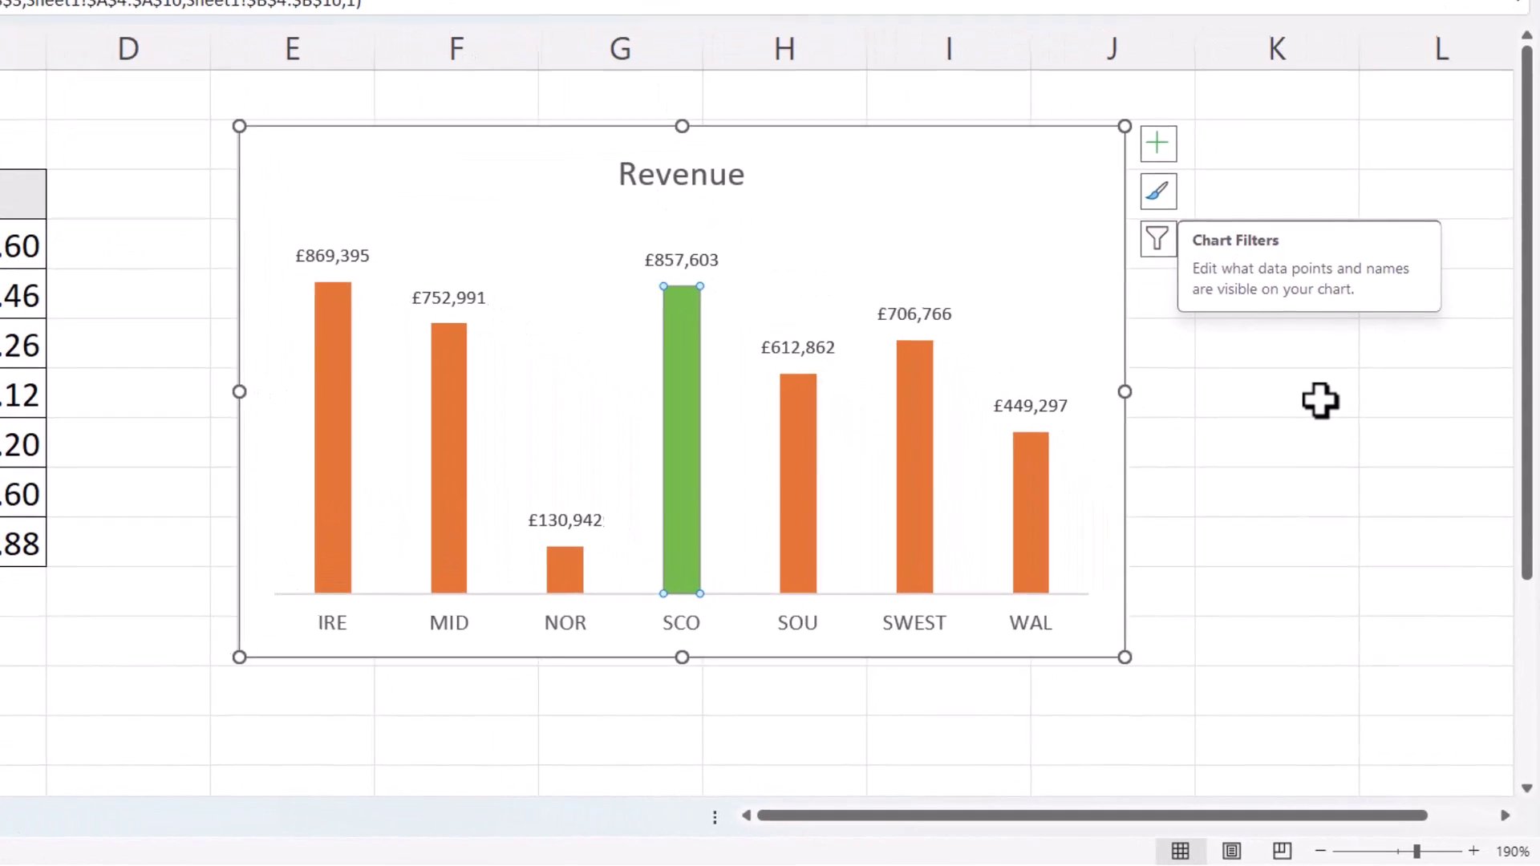
click(1376, 520)
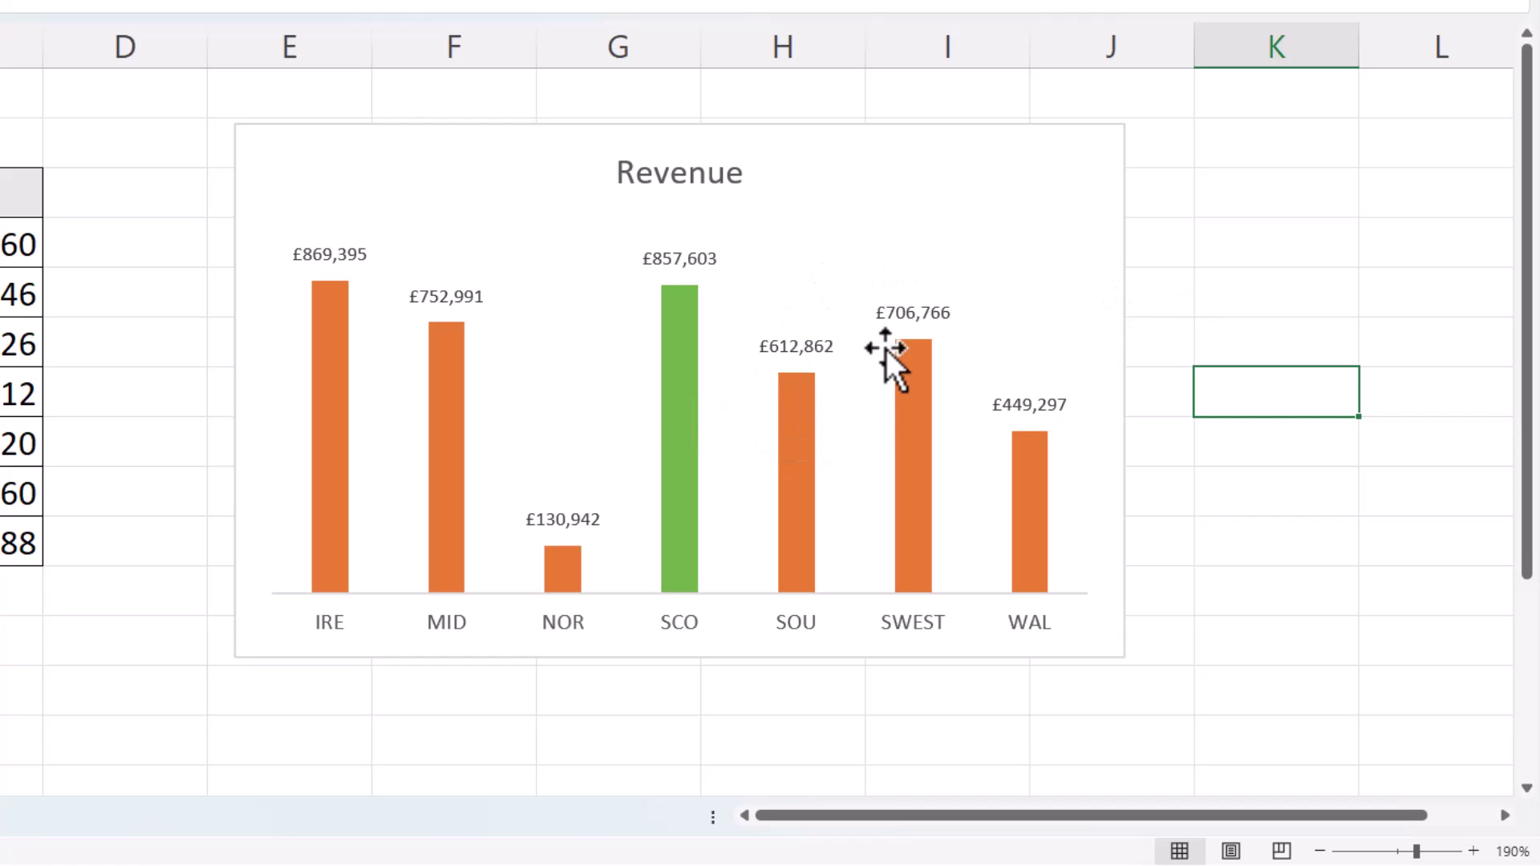
Step: Set the revenue series' Gap Width to 107% in Format Data Series
double_click(676, 362)
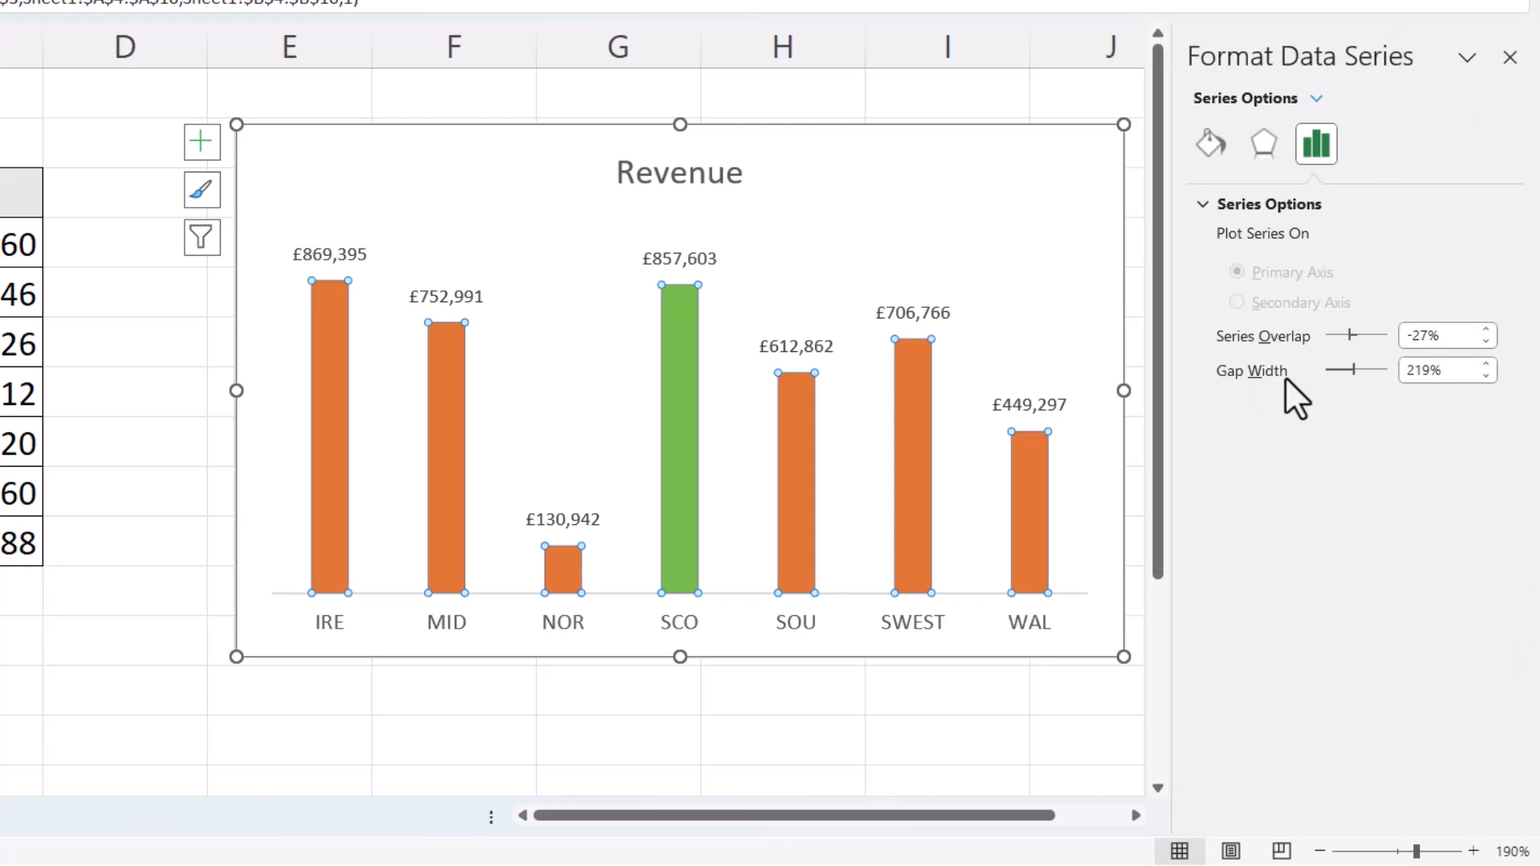
drag(1352, 370, 1338, 368)
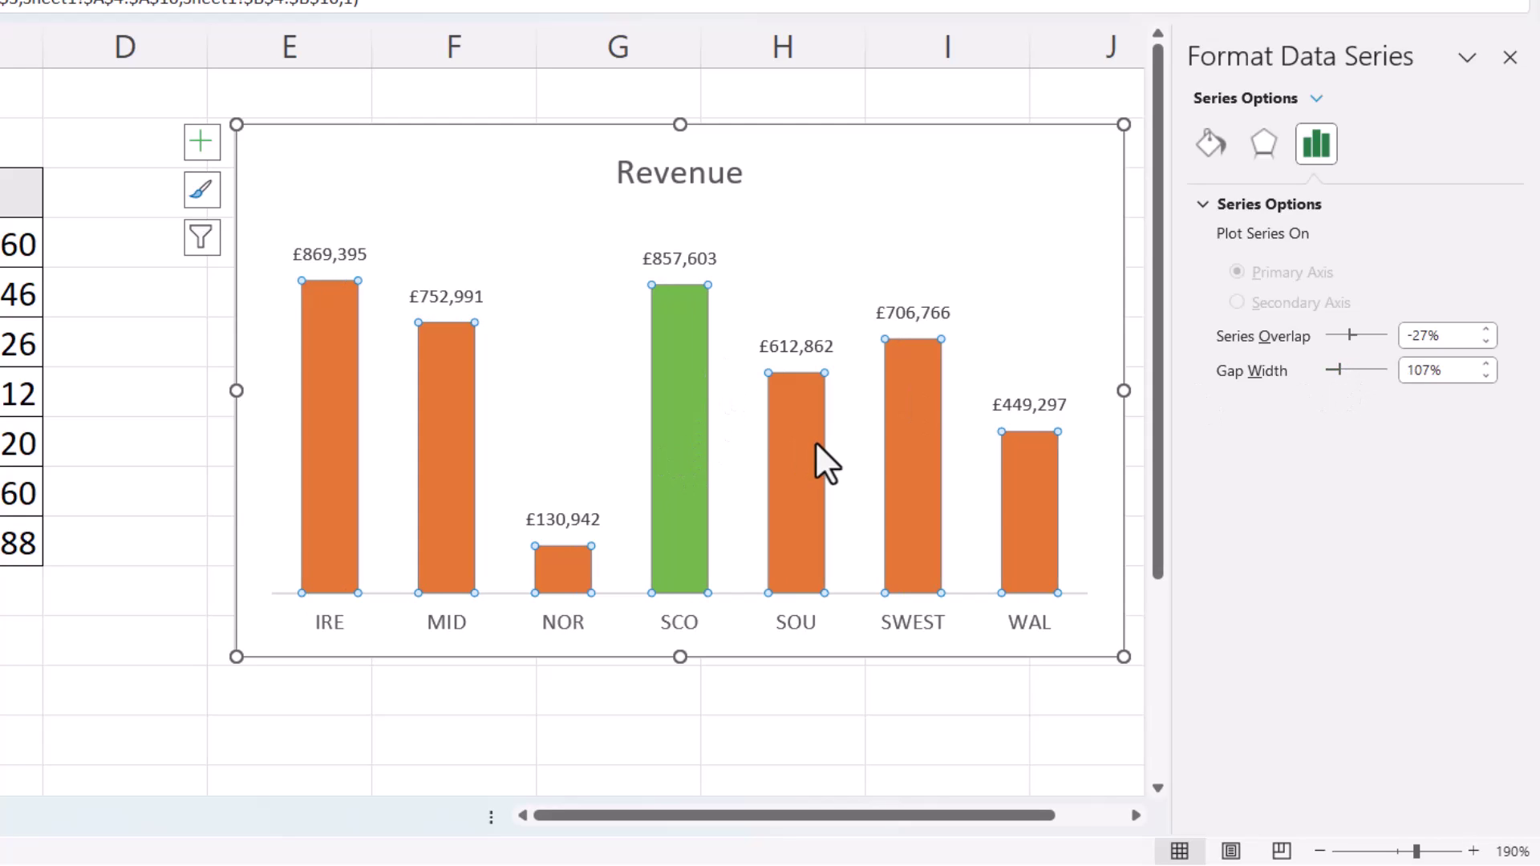
click(802, 233)
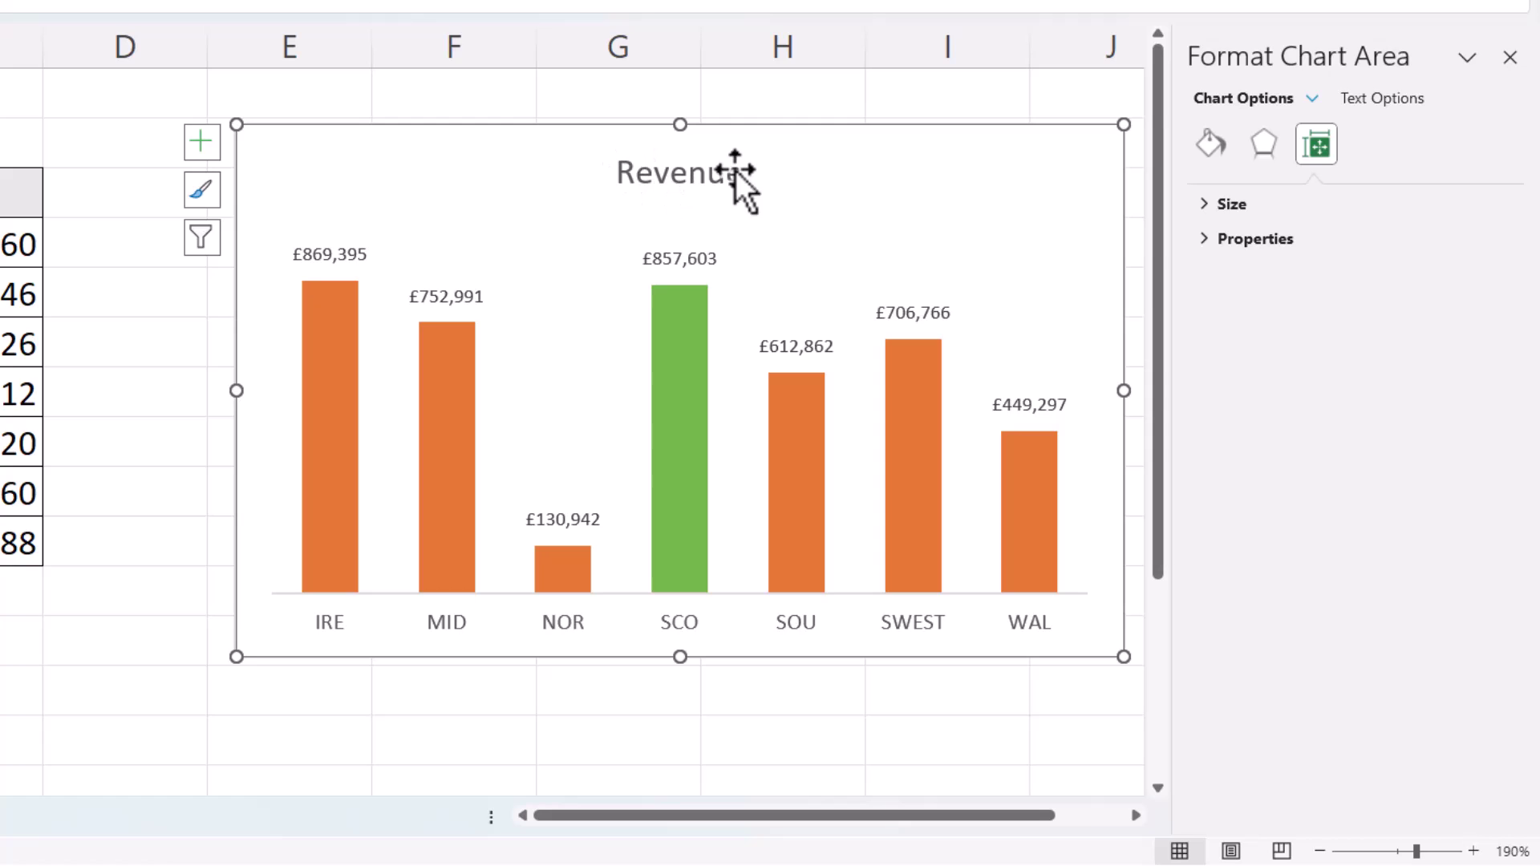
Step: Add '- CGY Feb 2023' to the chart title text
click(677, 176)
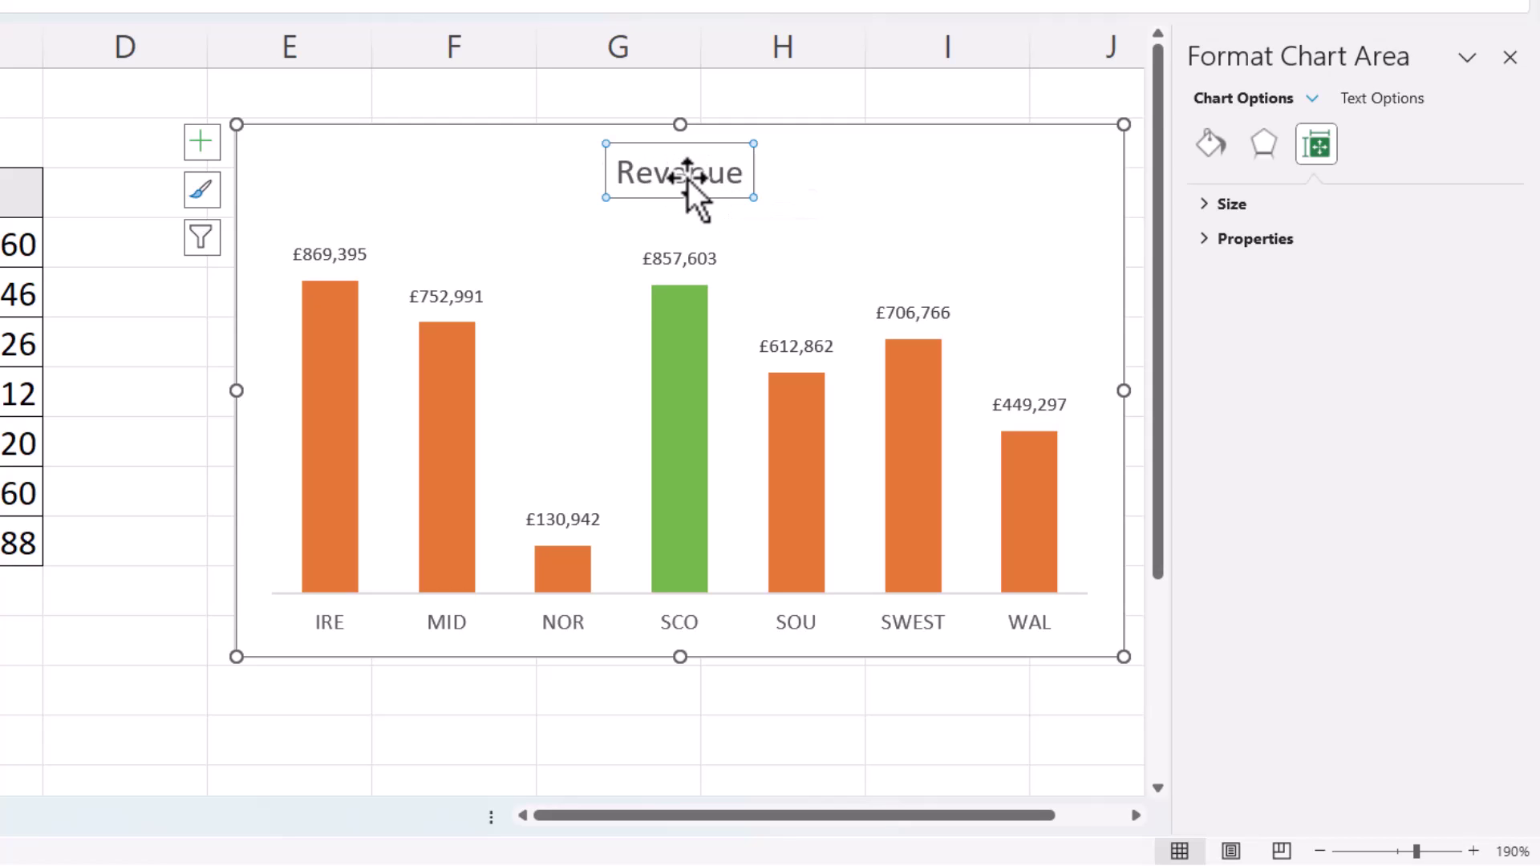
click(739, 172)
text(- C)
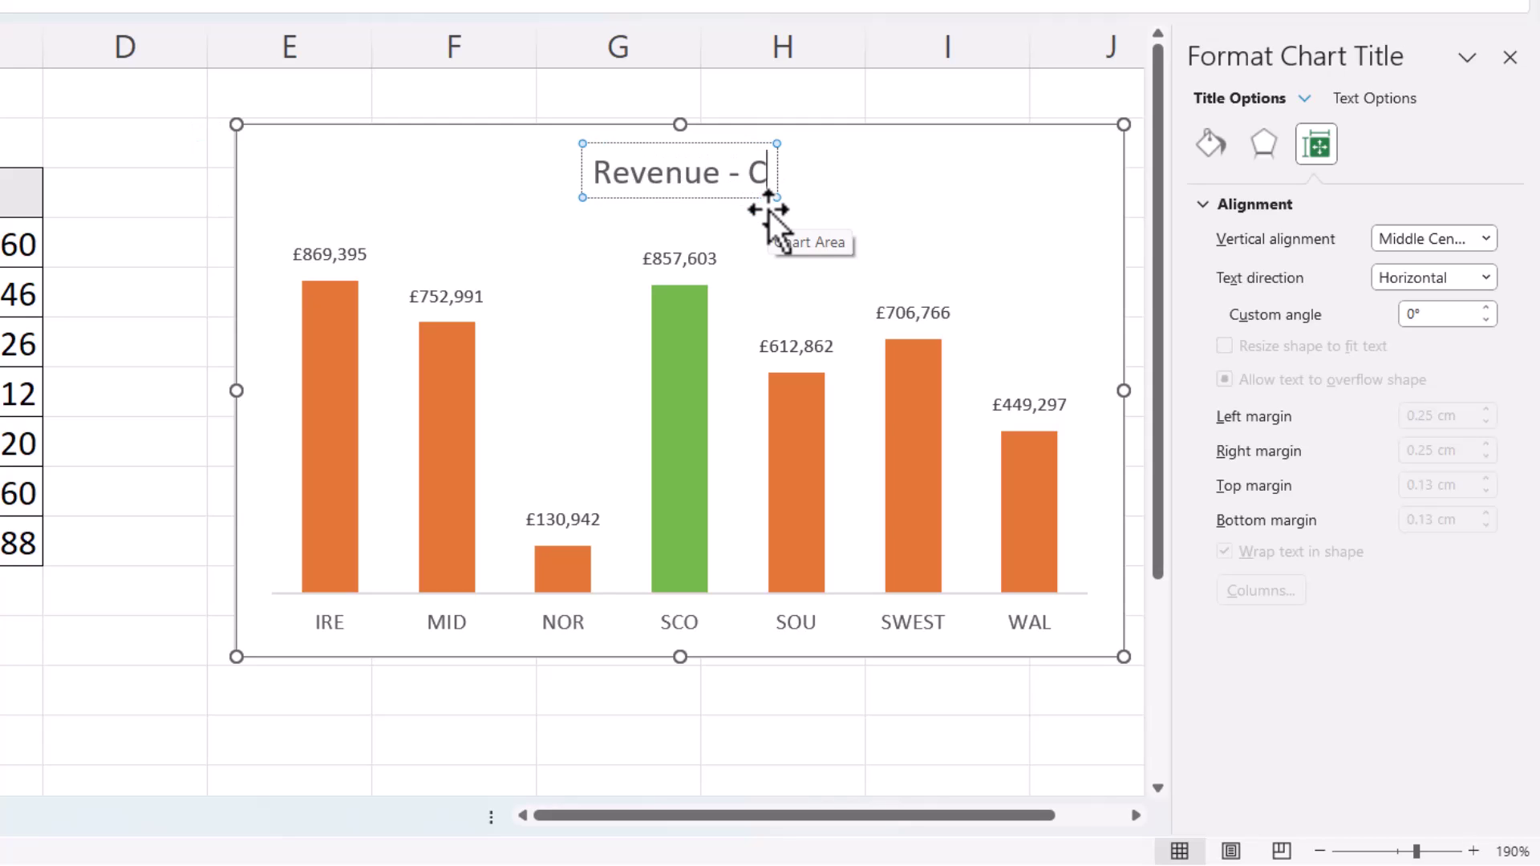
text(GY Feb 2023)
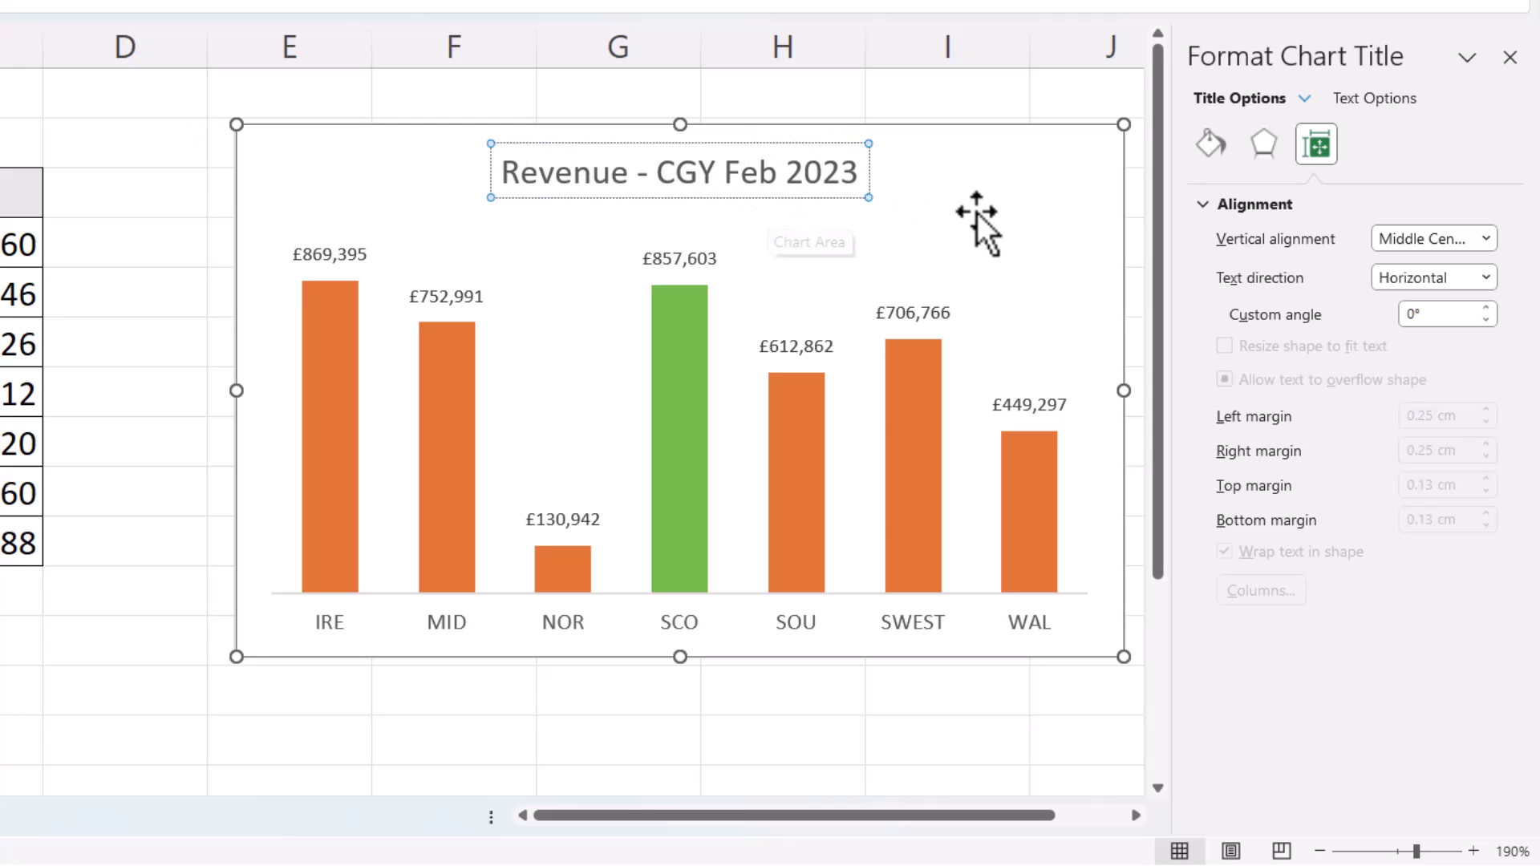
click(977, 214)
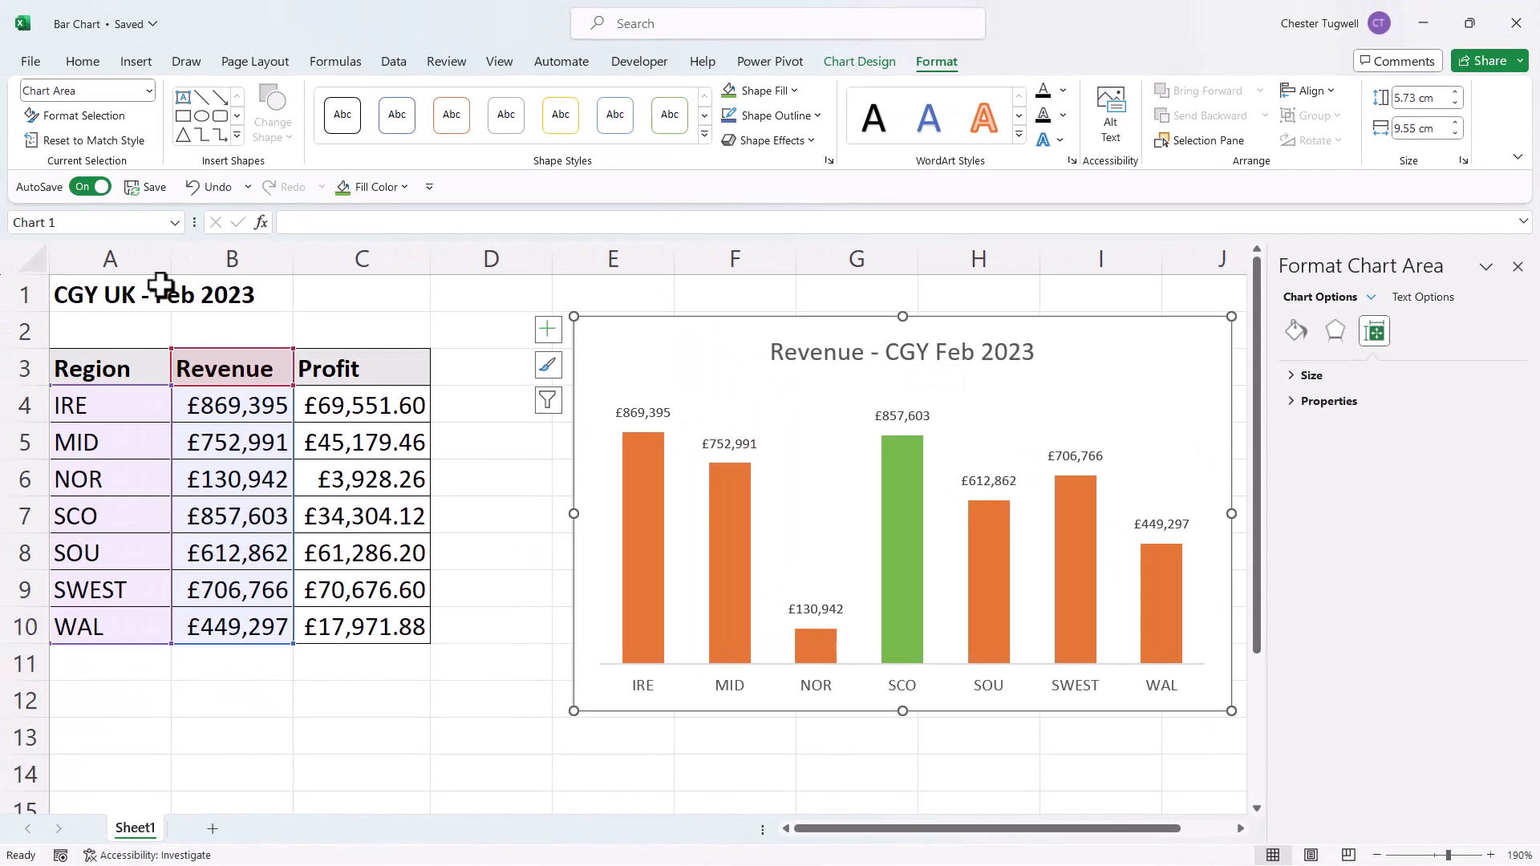
Step: Link the chart title to cell A1 with the formula =A1
click(904, 361)
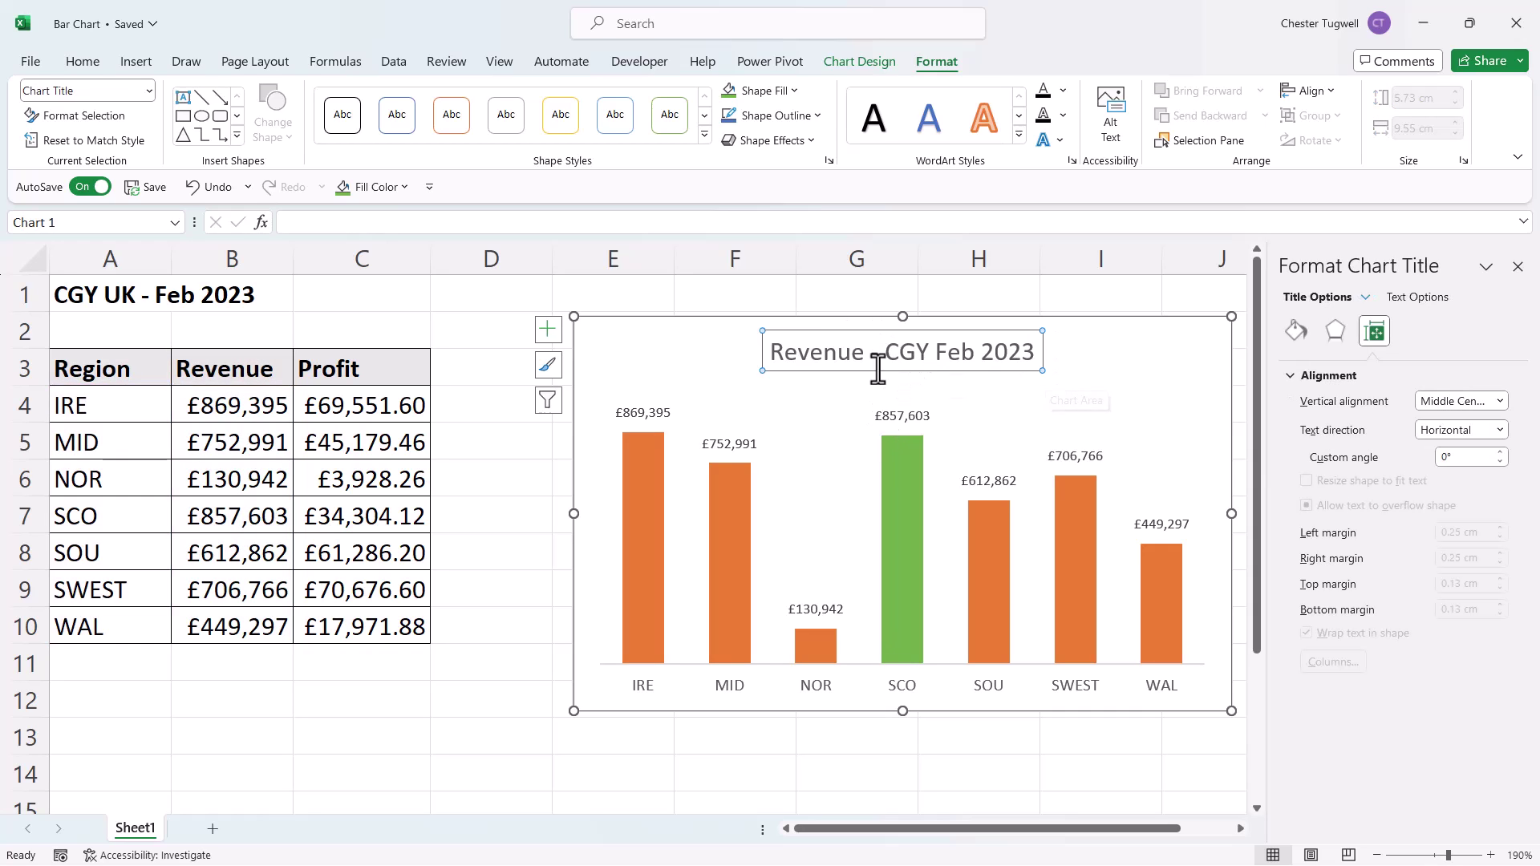
click(287, 225)
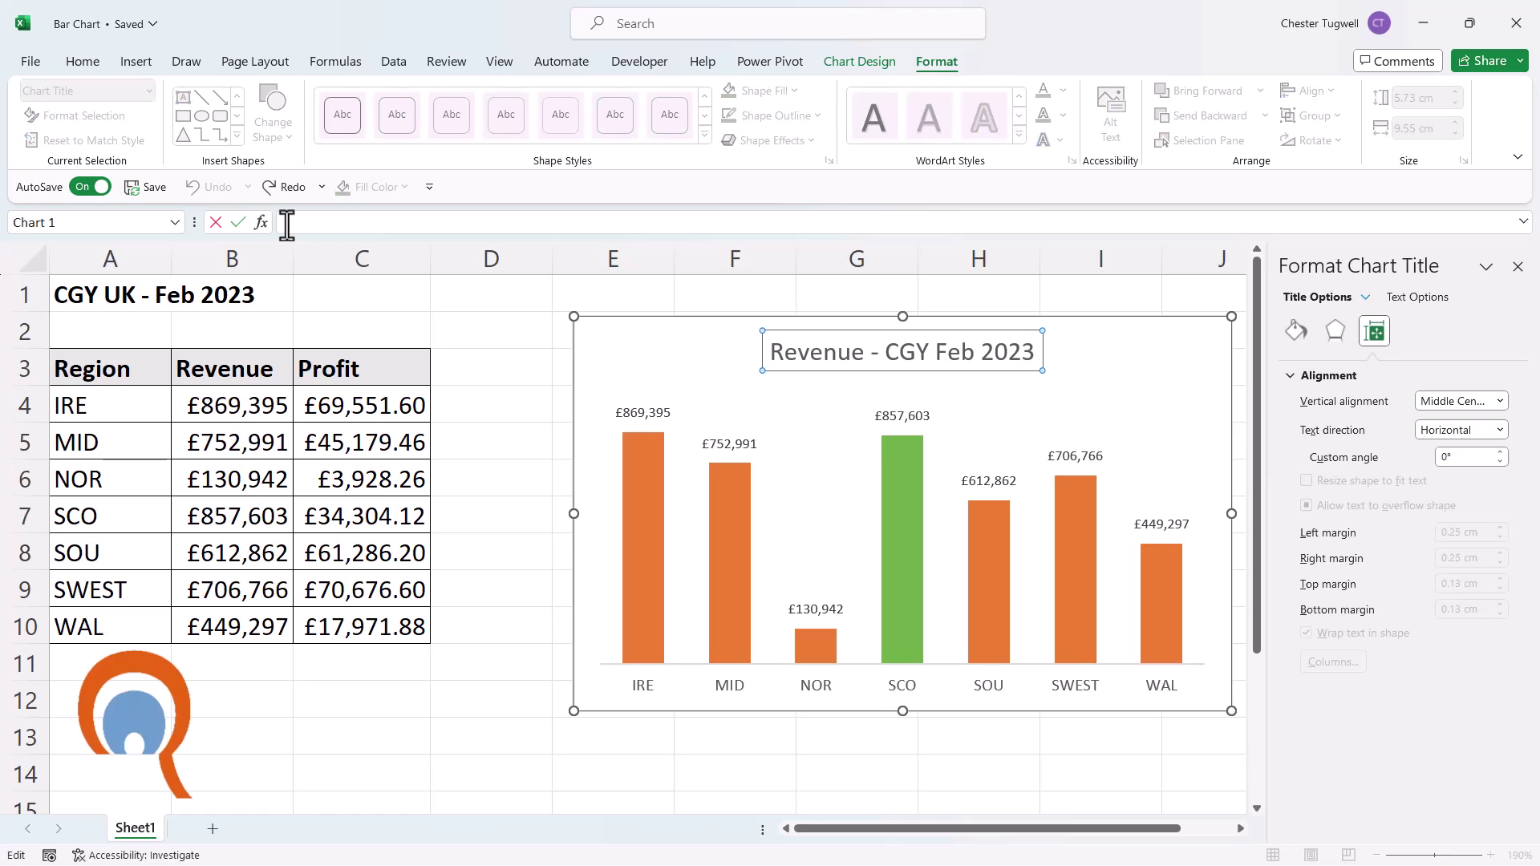
text(=)
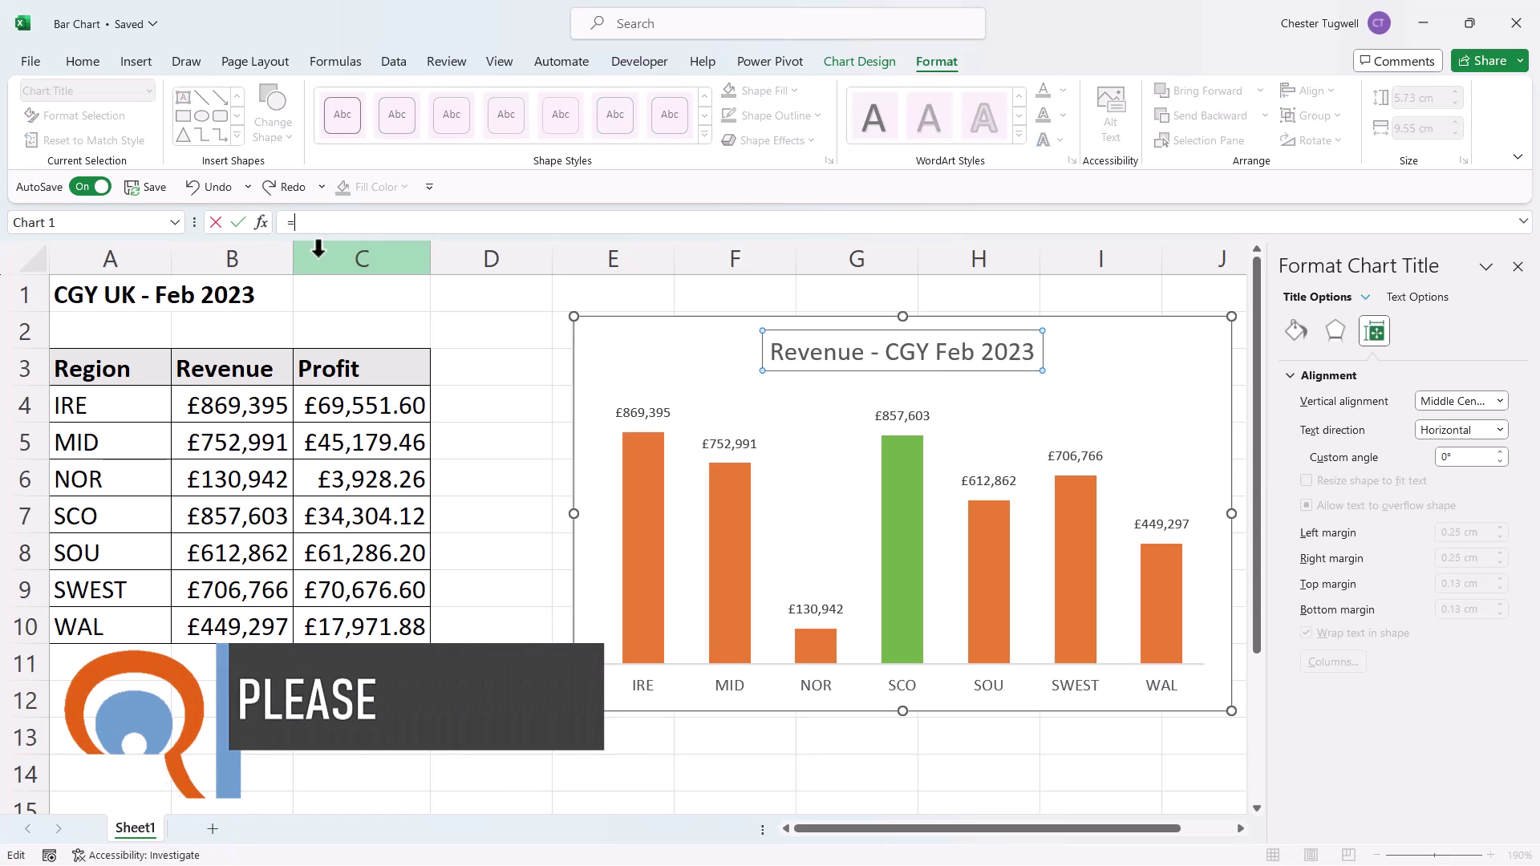
click(96, 295)
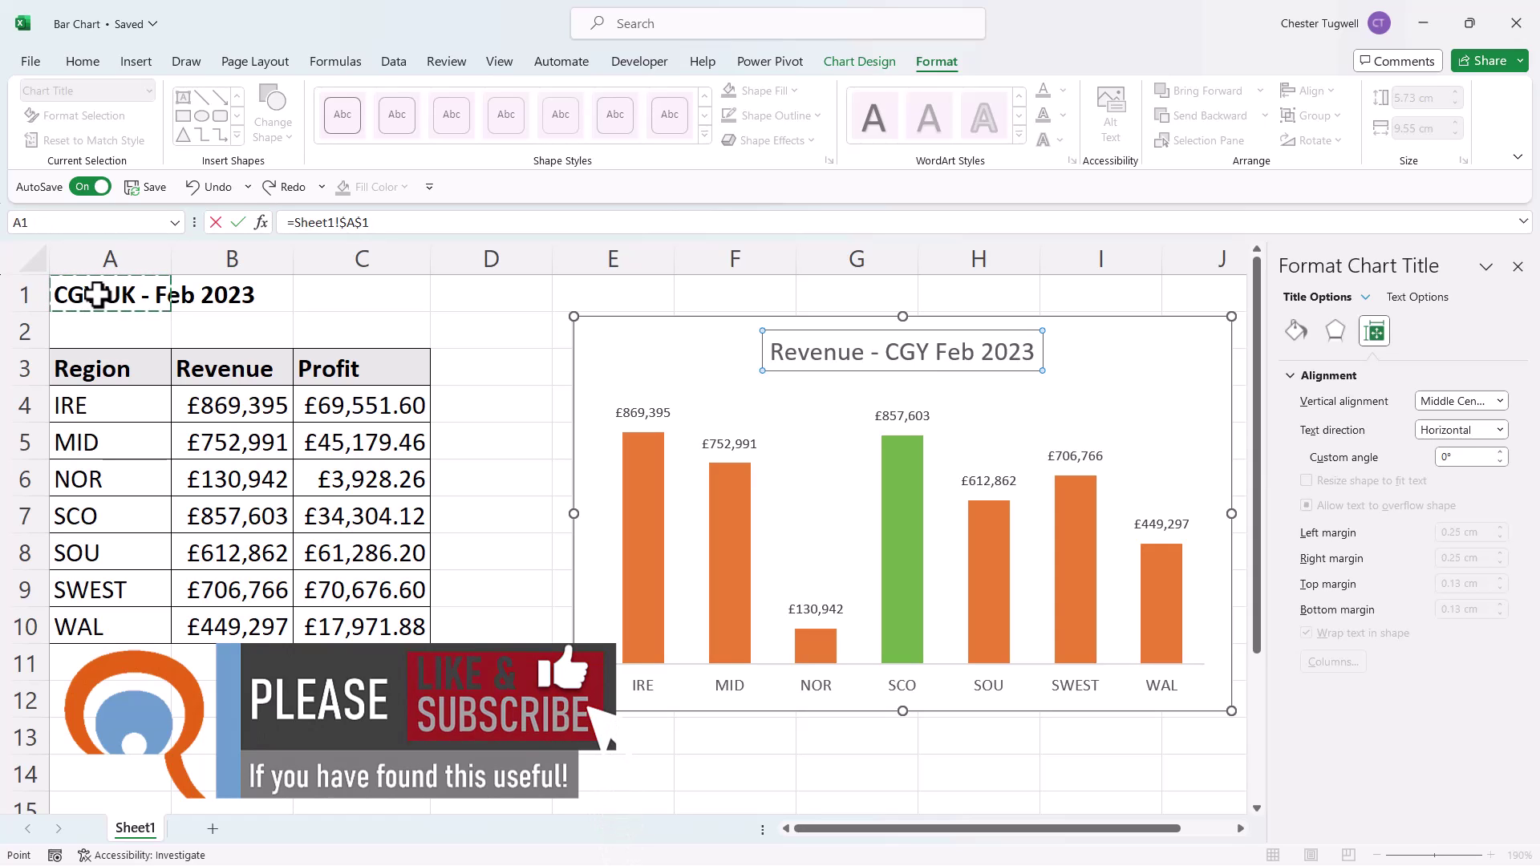
key(Return)
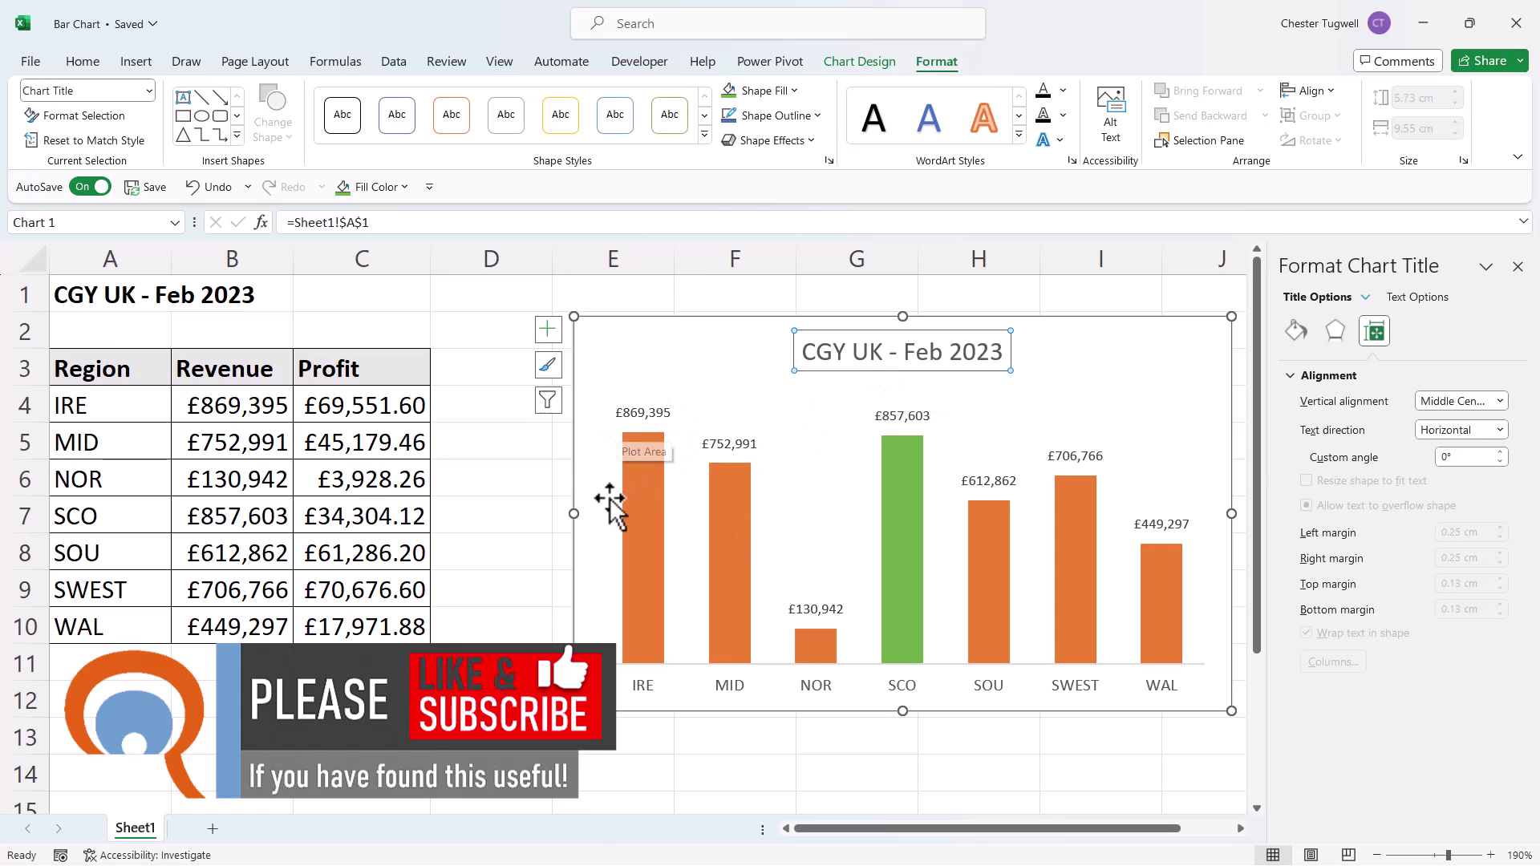
Step: Add axis titles and link the horizontal axis title to cell A3
click(1518, 267)
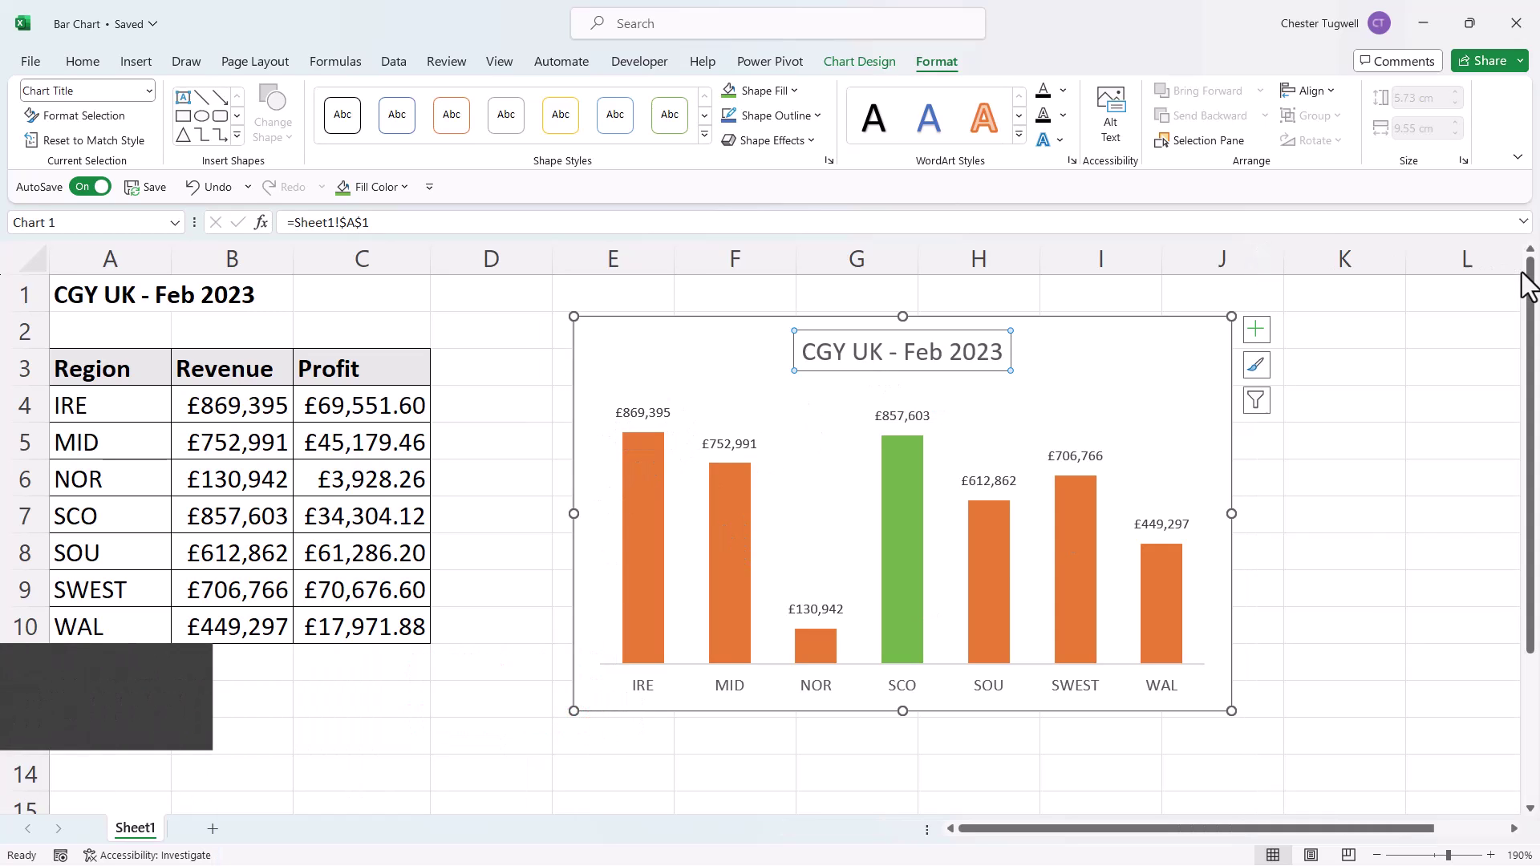
click(1255, 333)
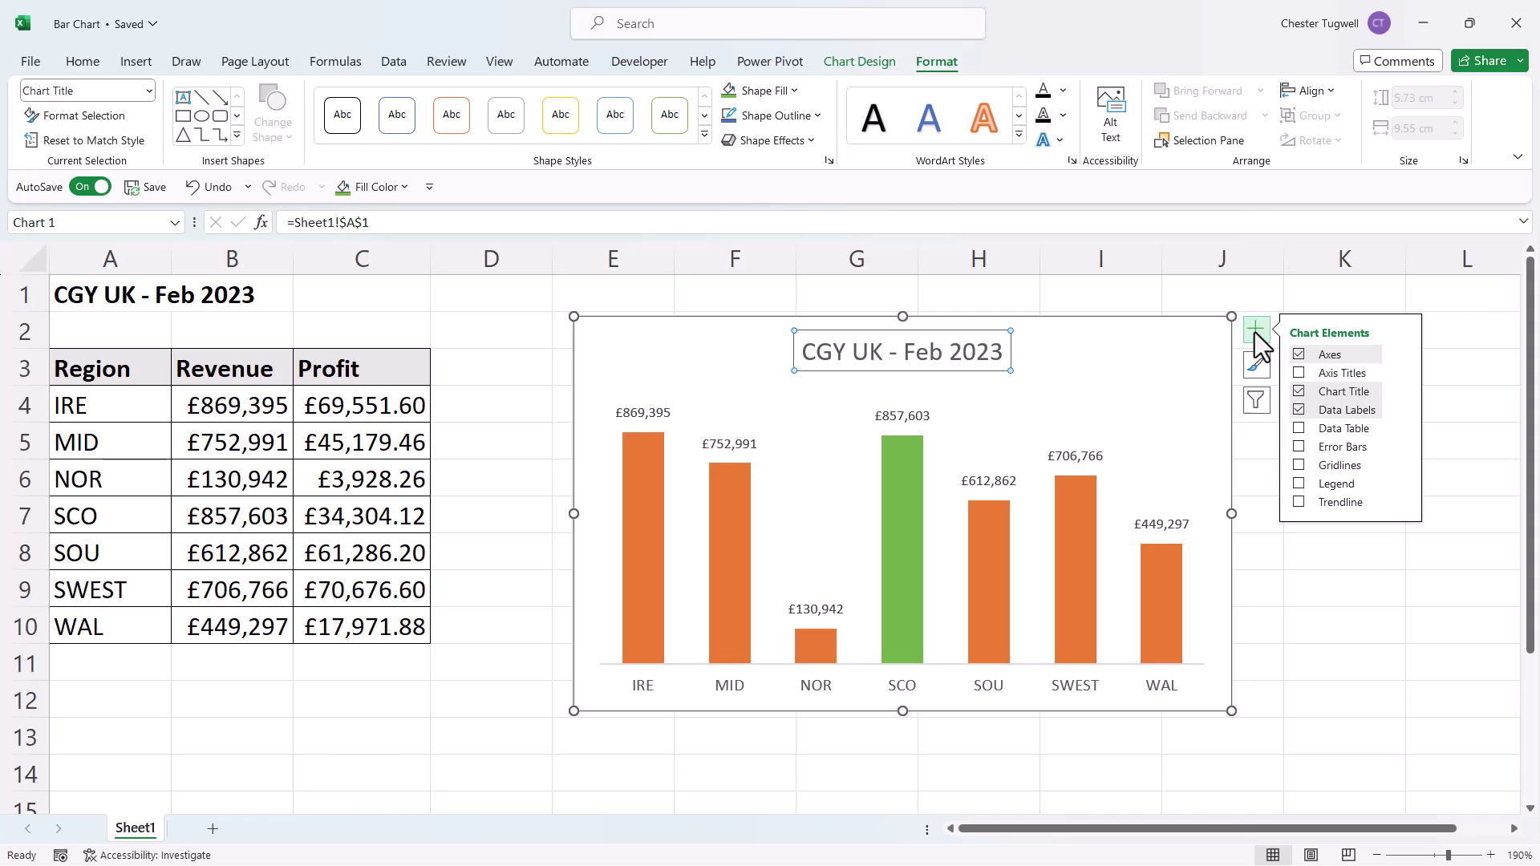
click(1299, 373)
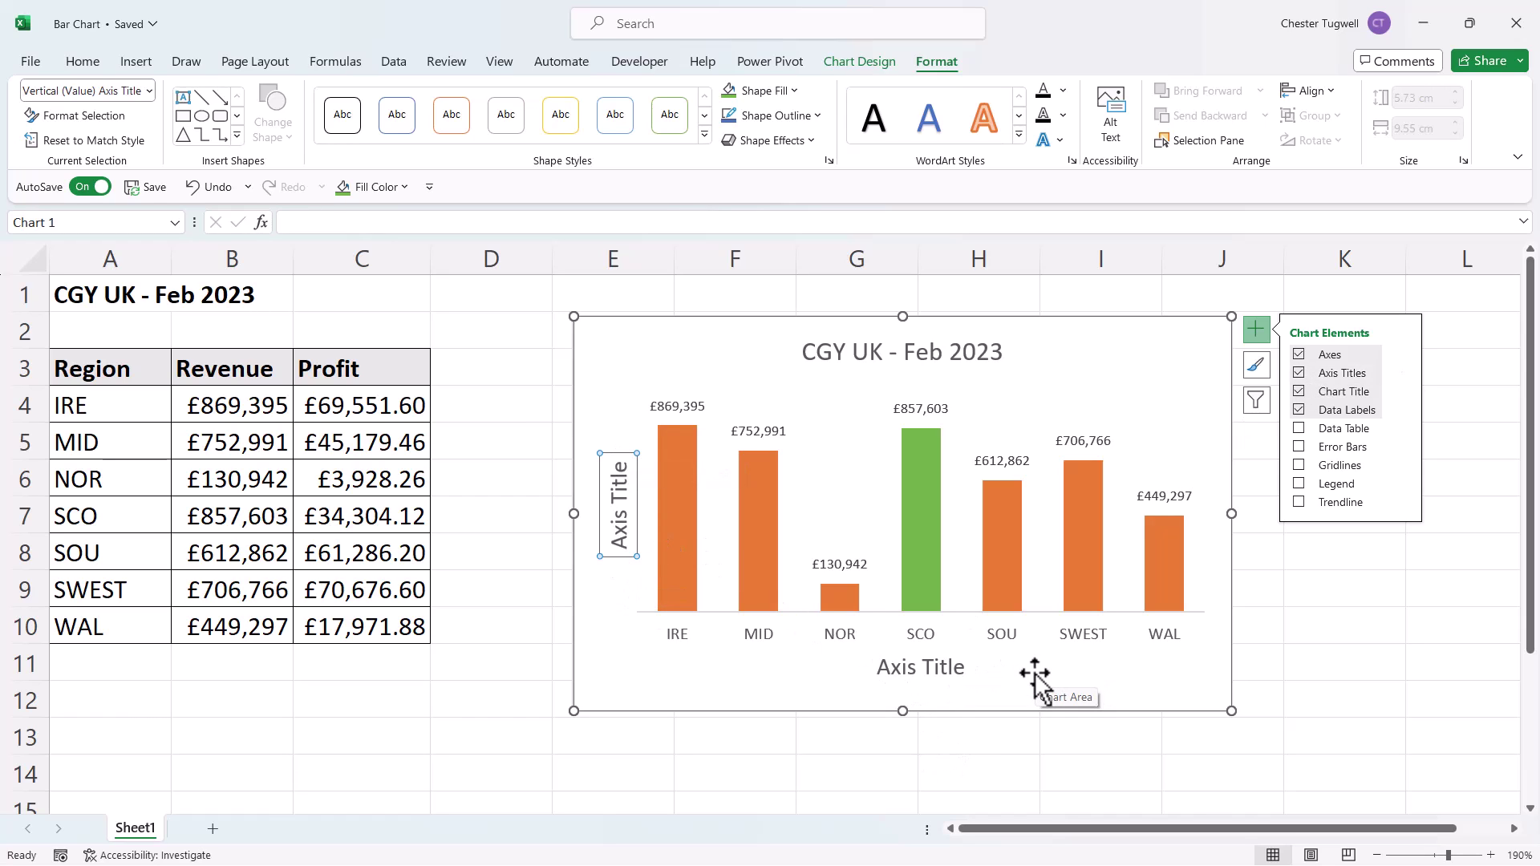
click(930, 674)
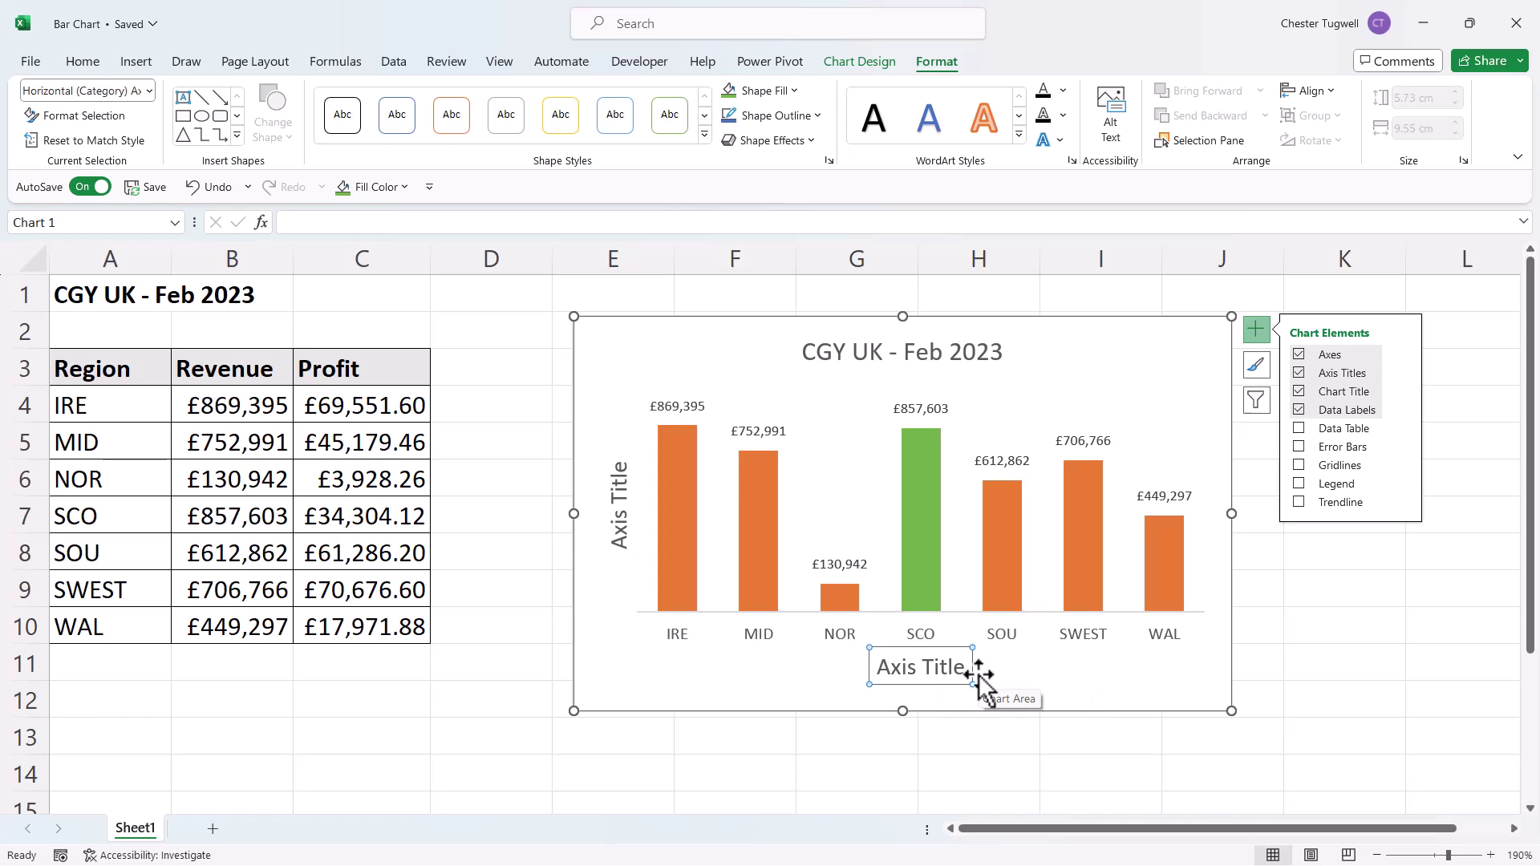
click(337, 223)
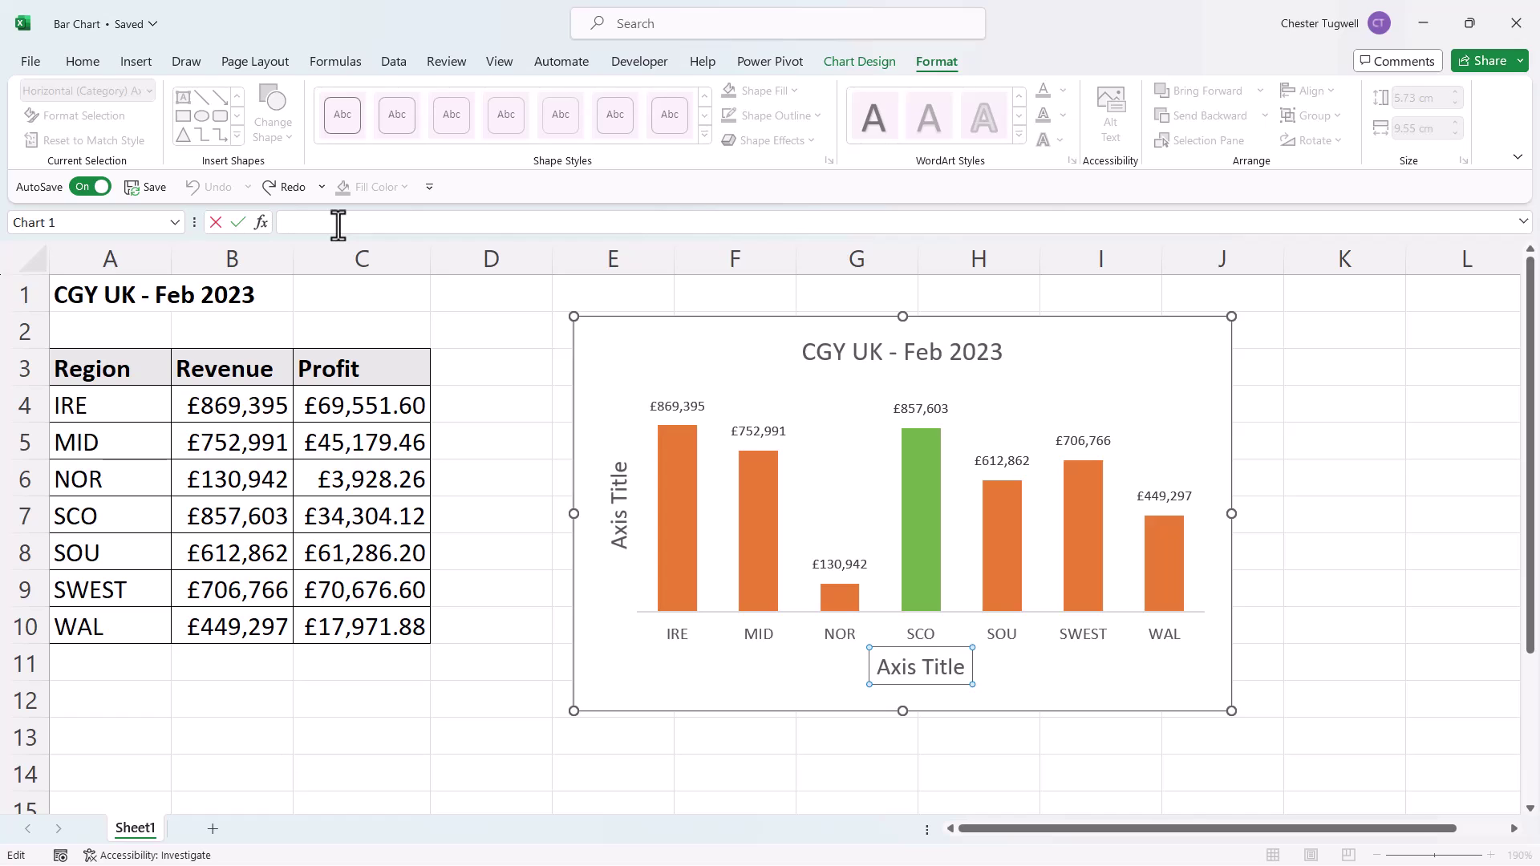
click(100, 369)
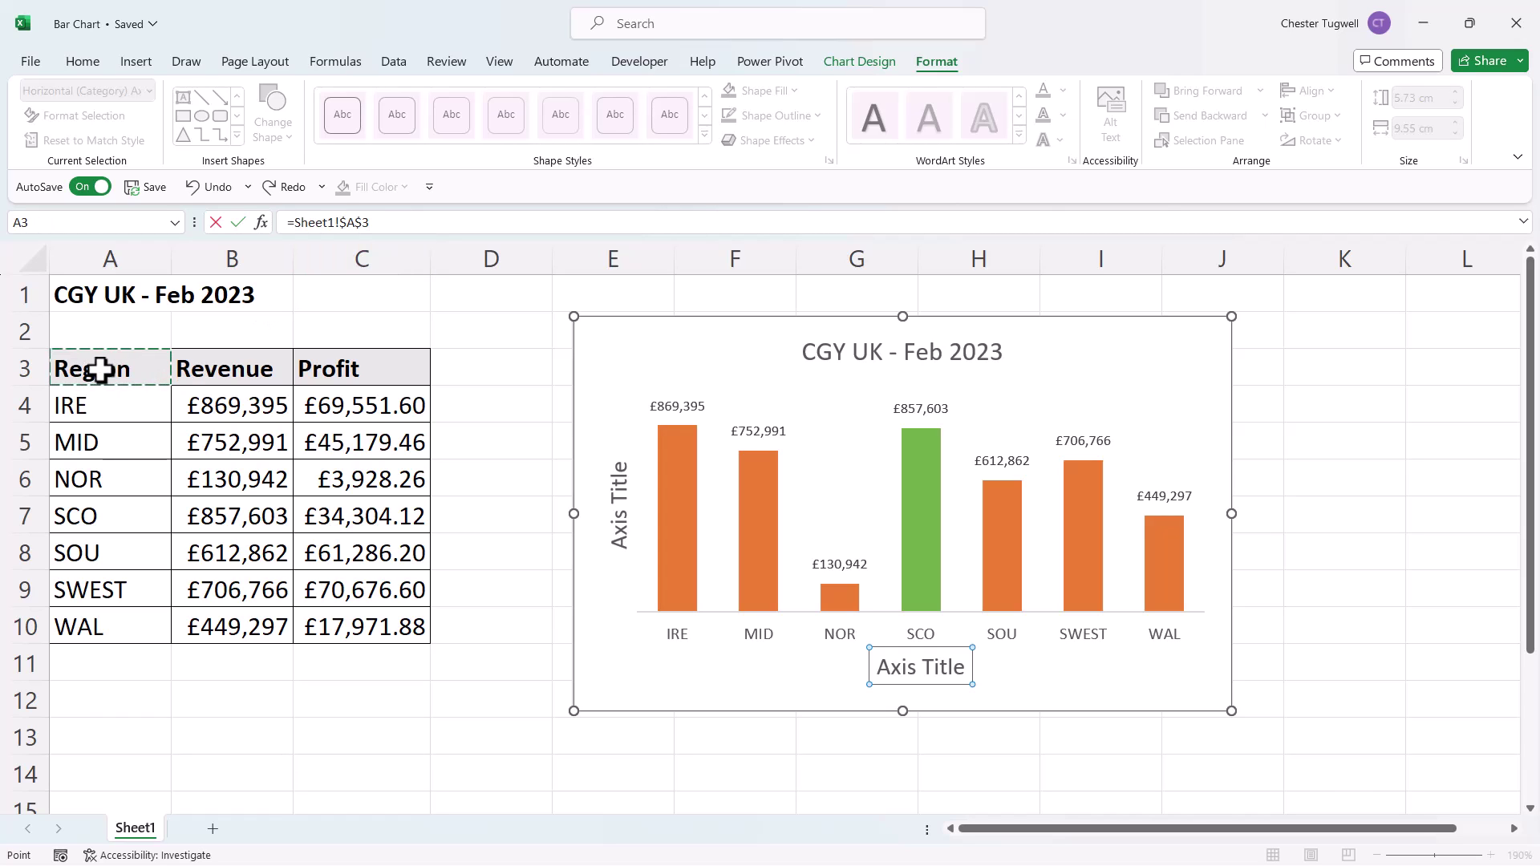
key(Return)
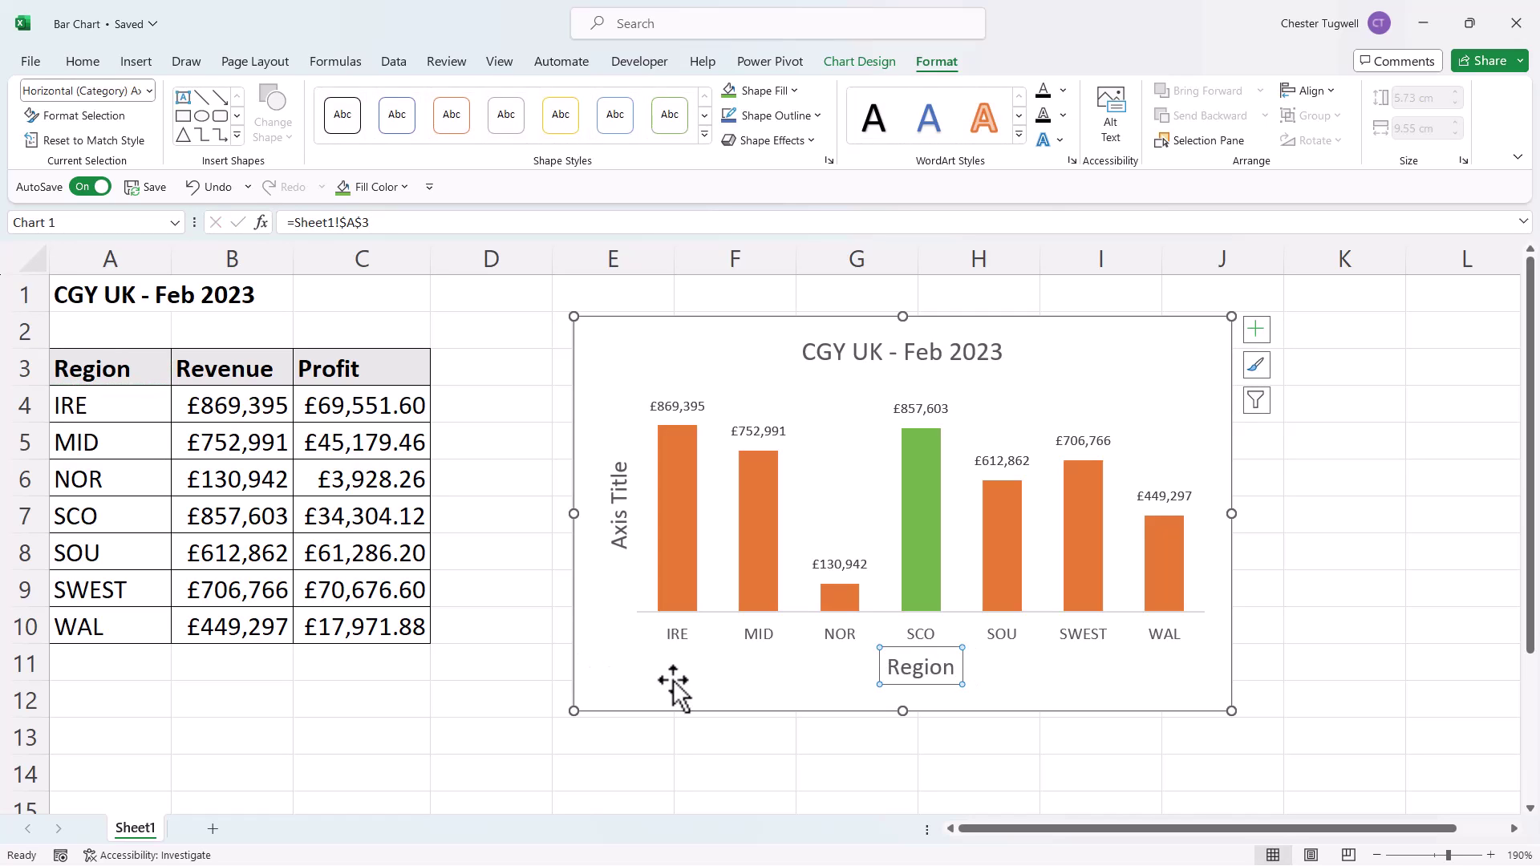
Step: Link the vertical axis title to the Revenue header in B3
click(624, 537)
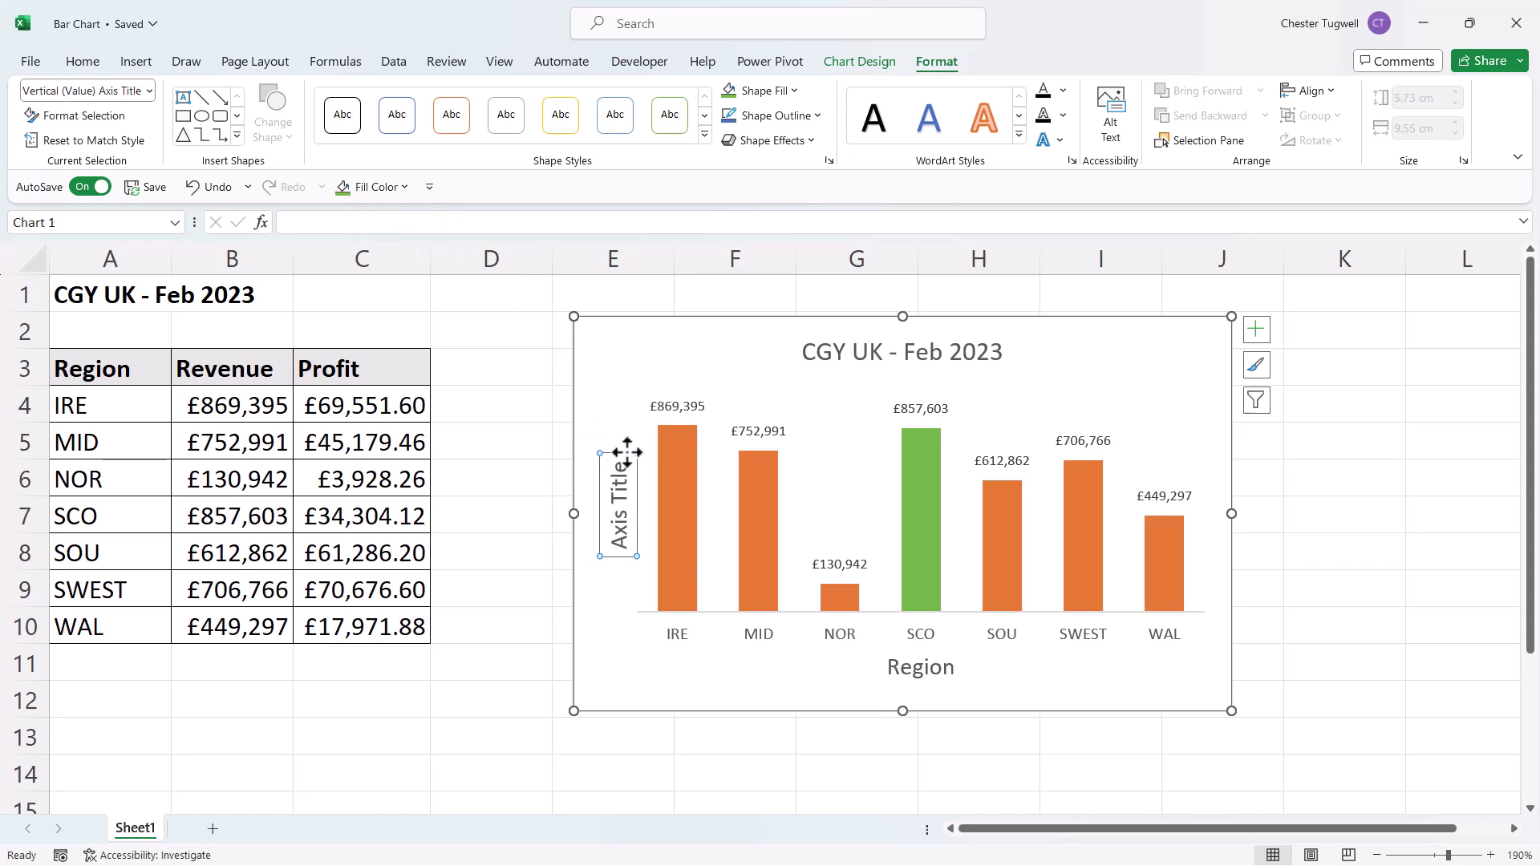
click(314, 216)
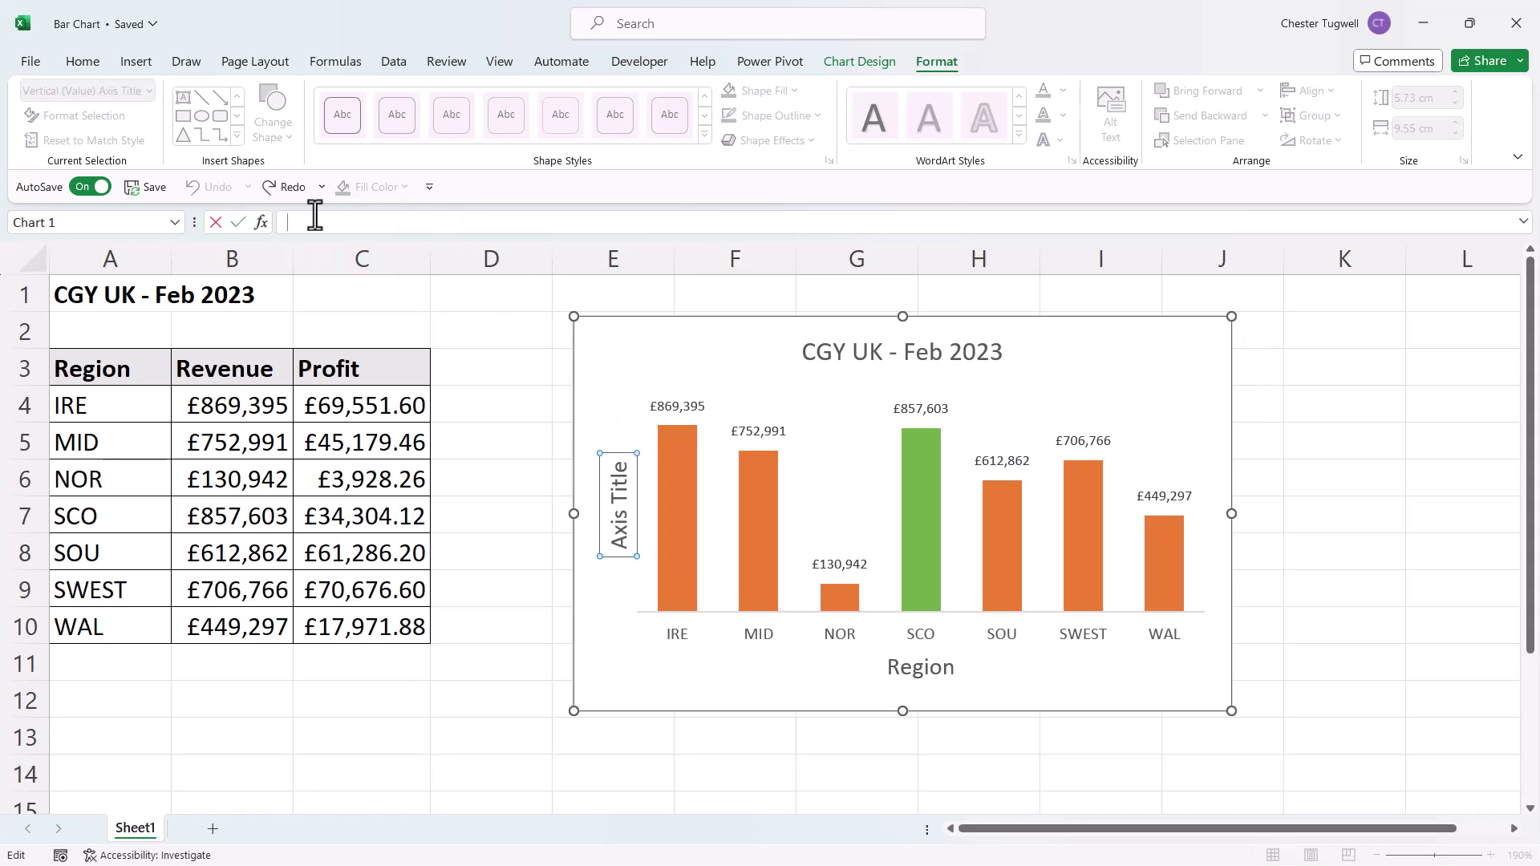
click(243, 371)
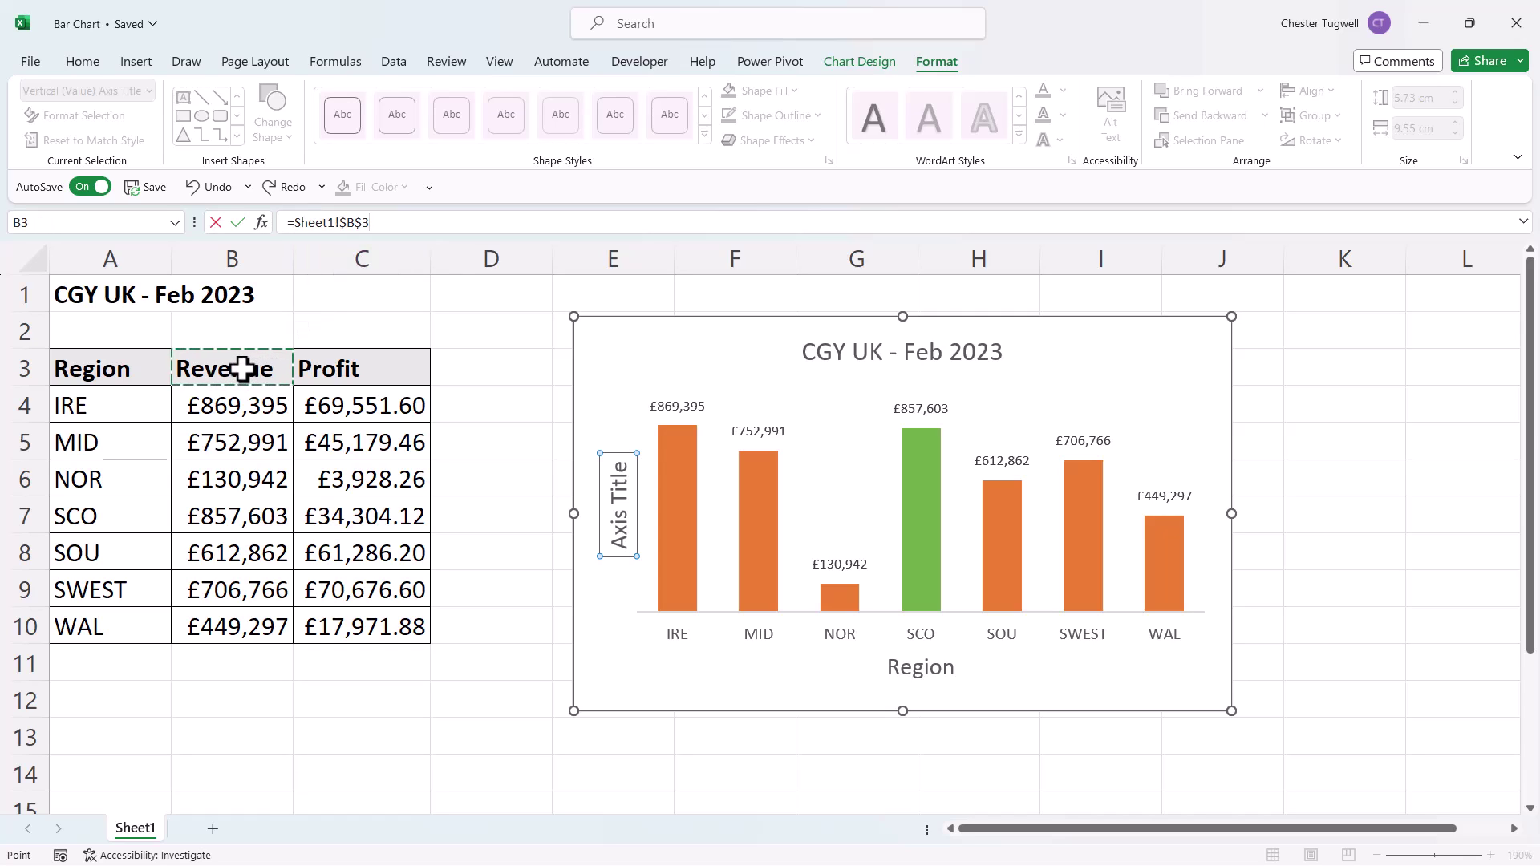
key(Return)
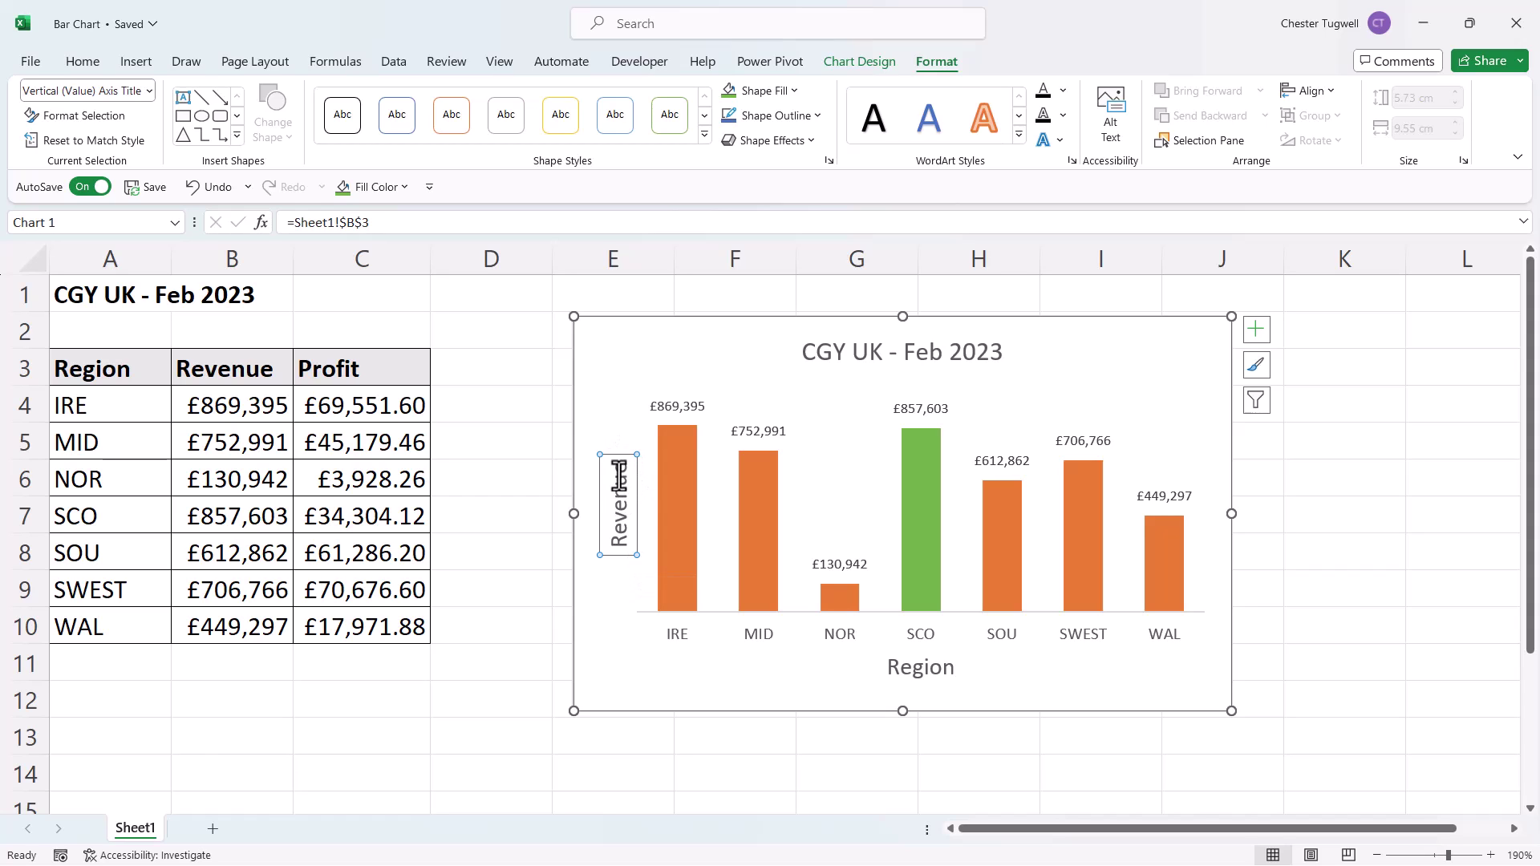
Step: Reduce both axis titles to 8 point, then delete the chart from the sheet
click(80, 64)
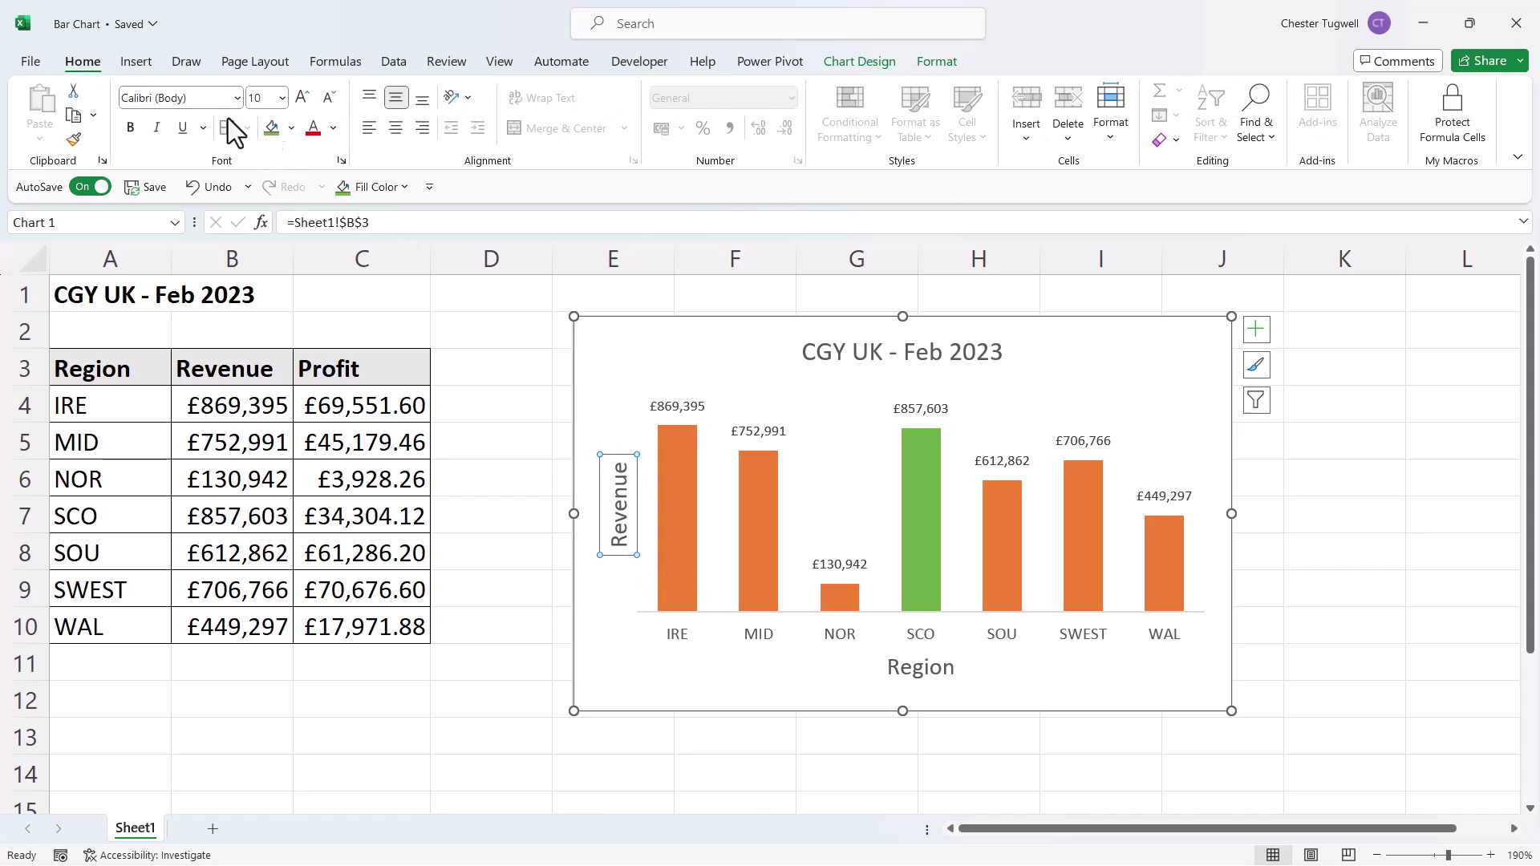
click(330, 104)
click(329, 104)
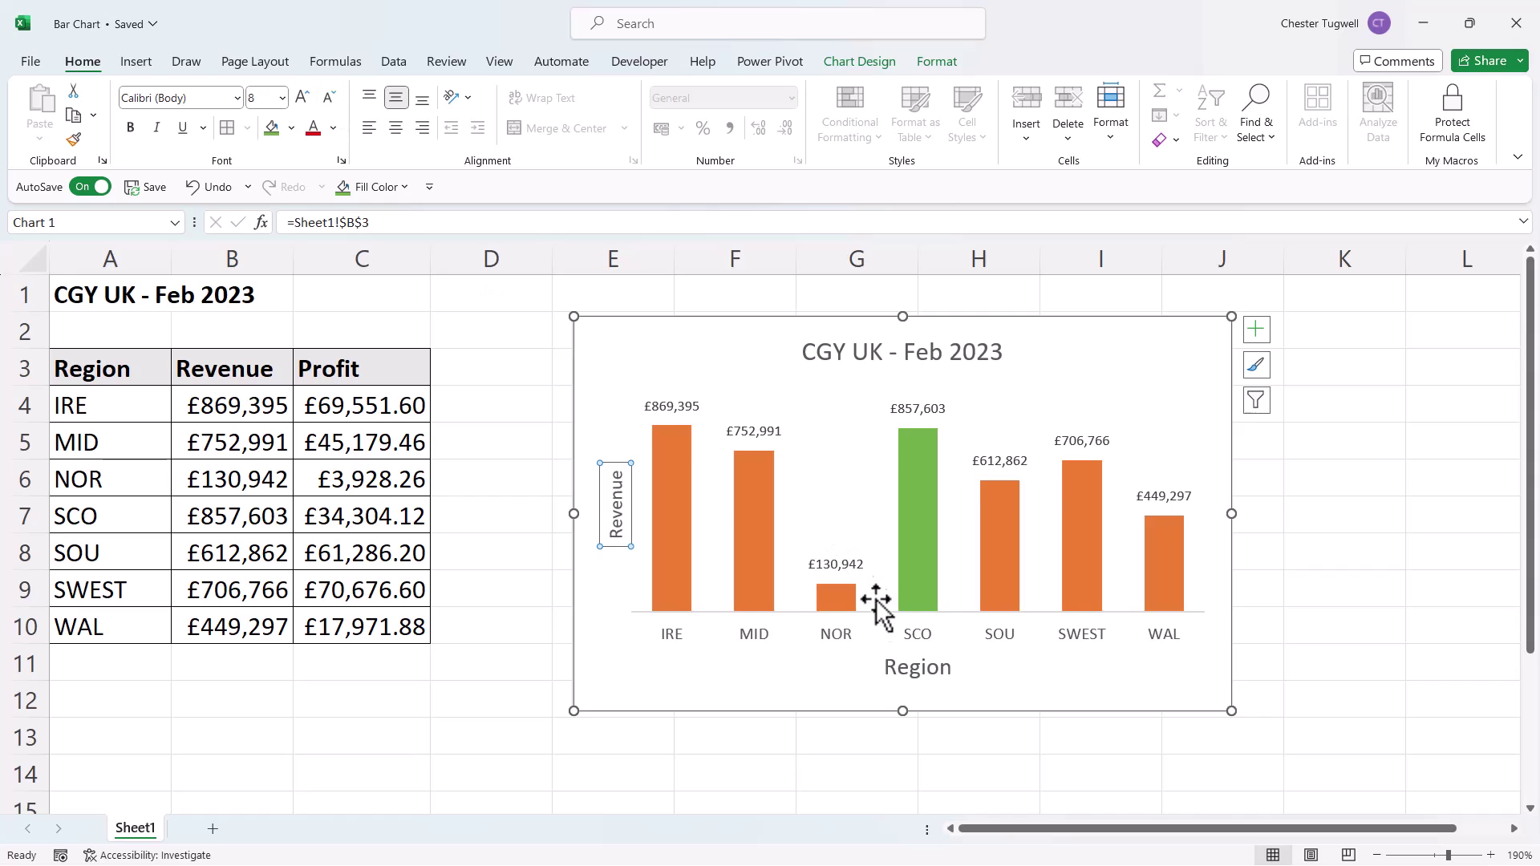
click(901, 670)
click(329, 97)
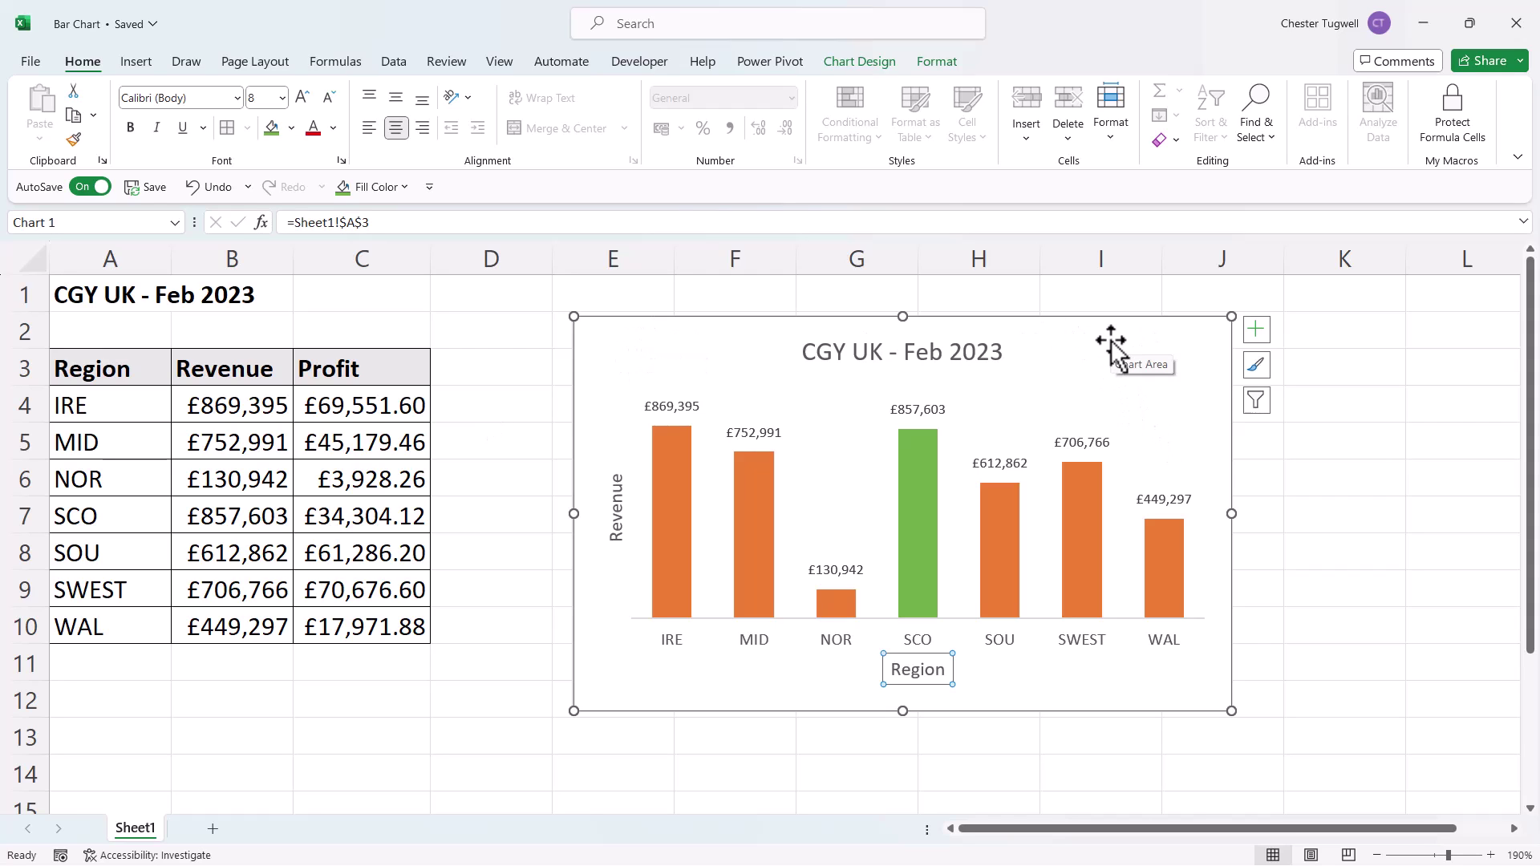
click(1079, 329)
key(Delete)
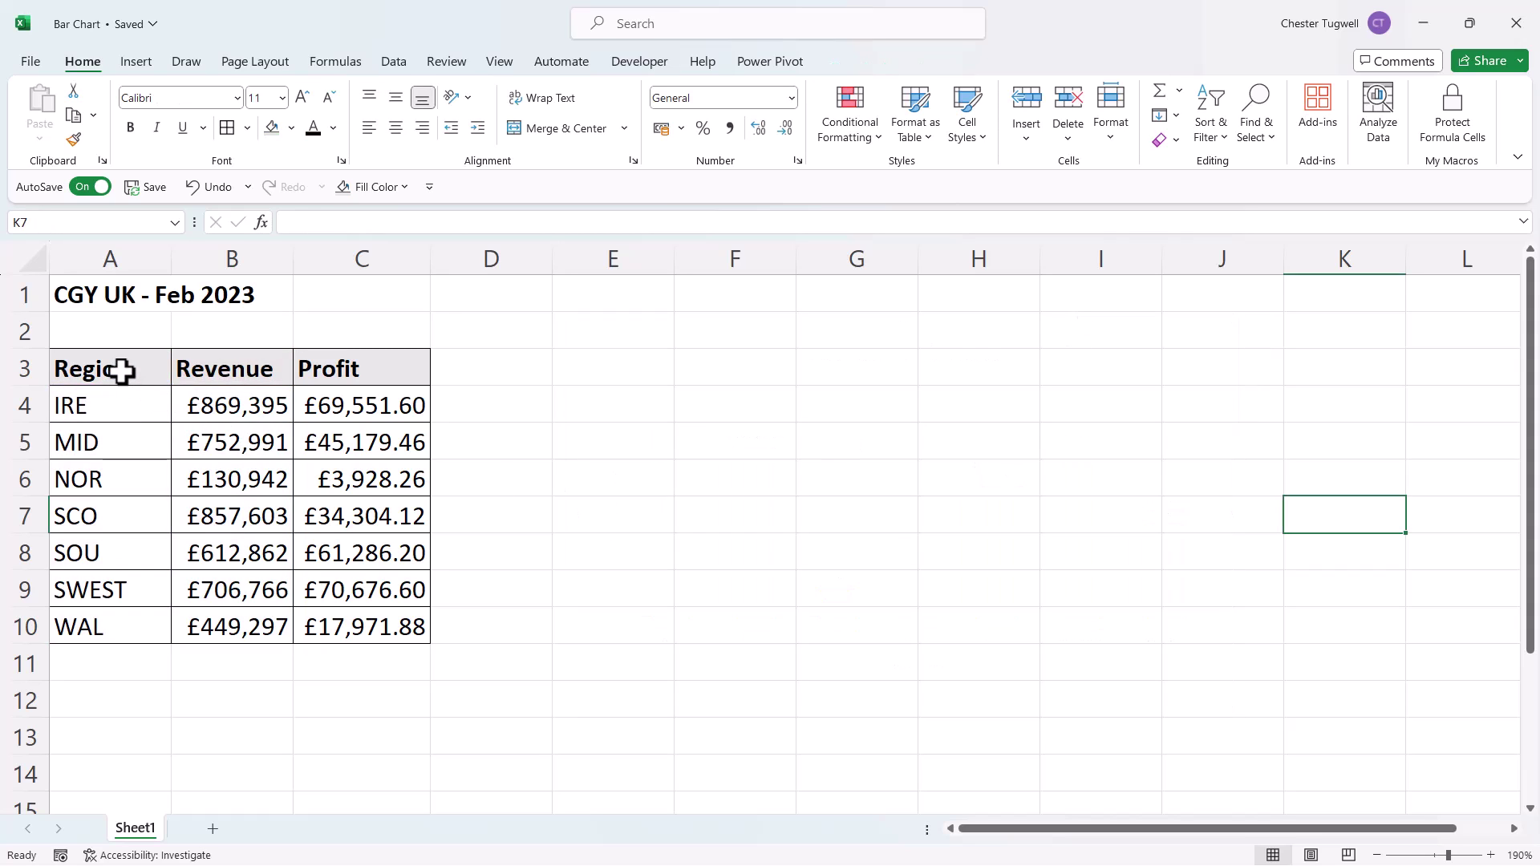
Step: Select A3:B10 and insert a Clustered Bar chart of revenue by region
drag(121, 368, 215, 633)
click(124, 59)
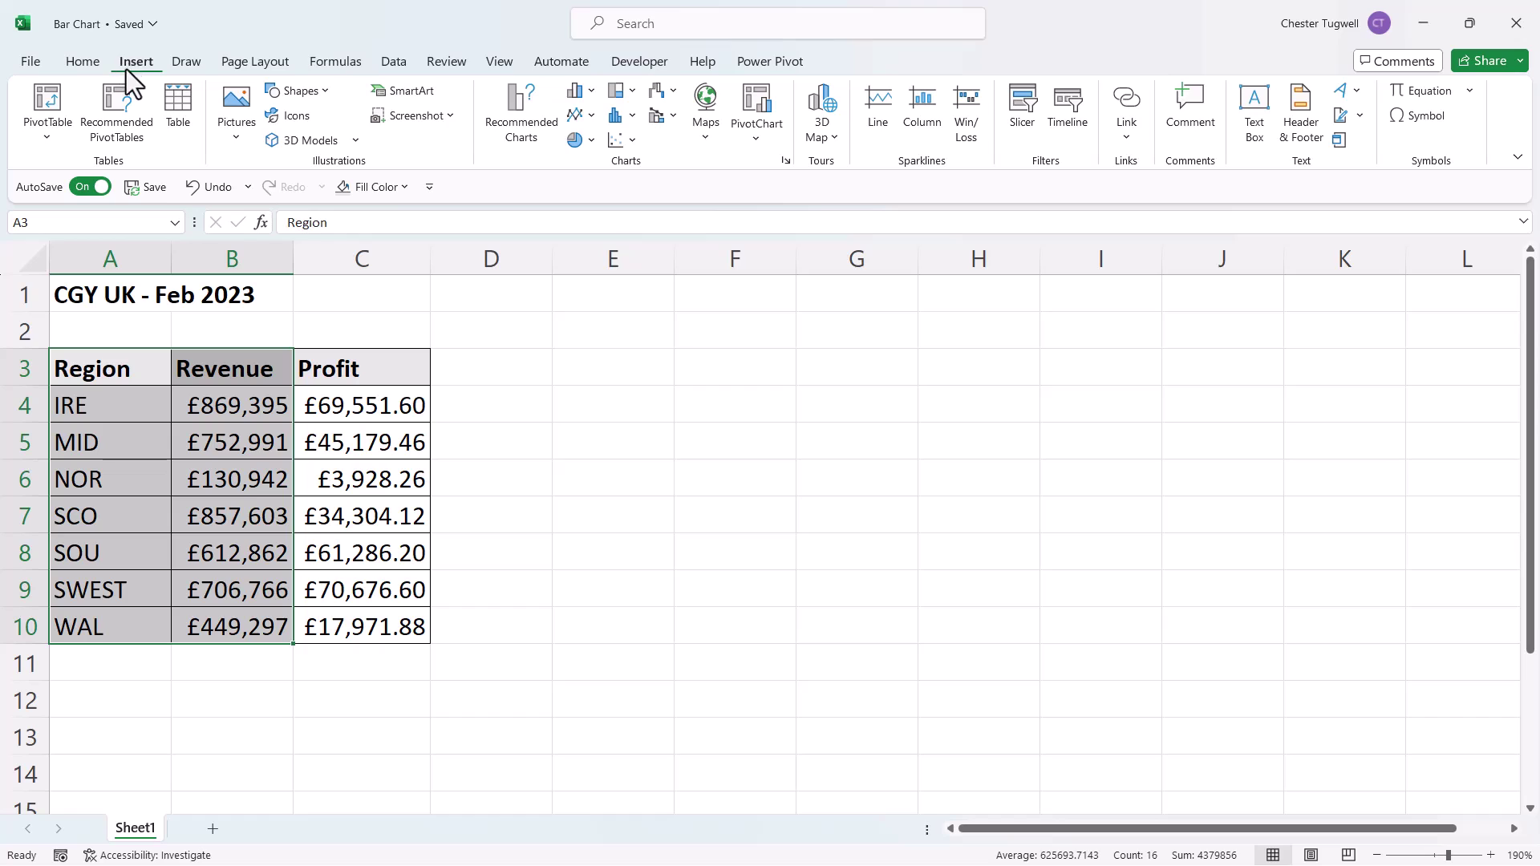
click(589, 91)
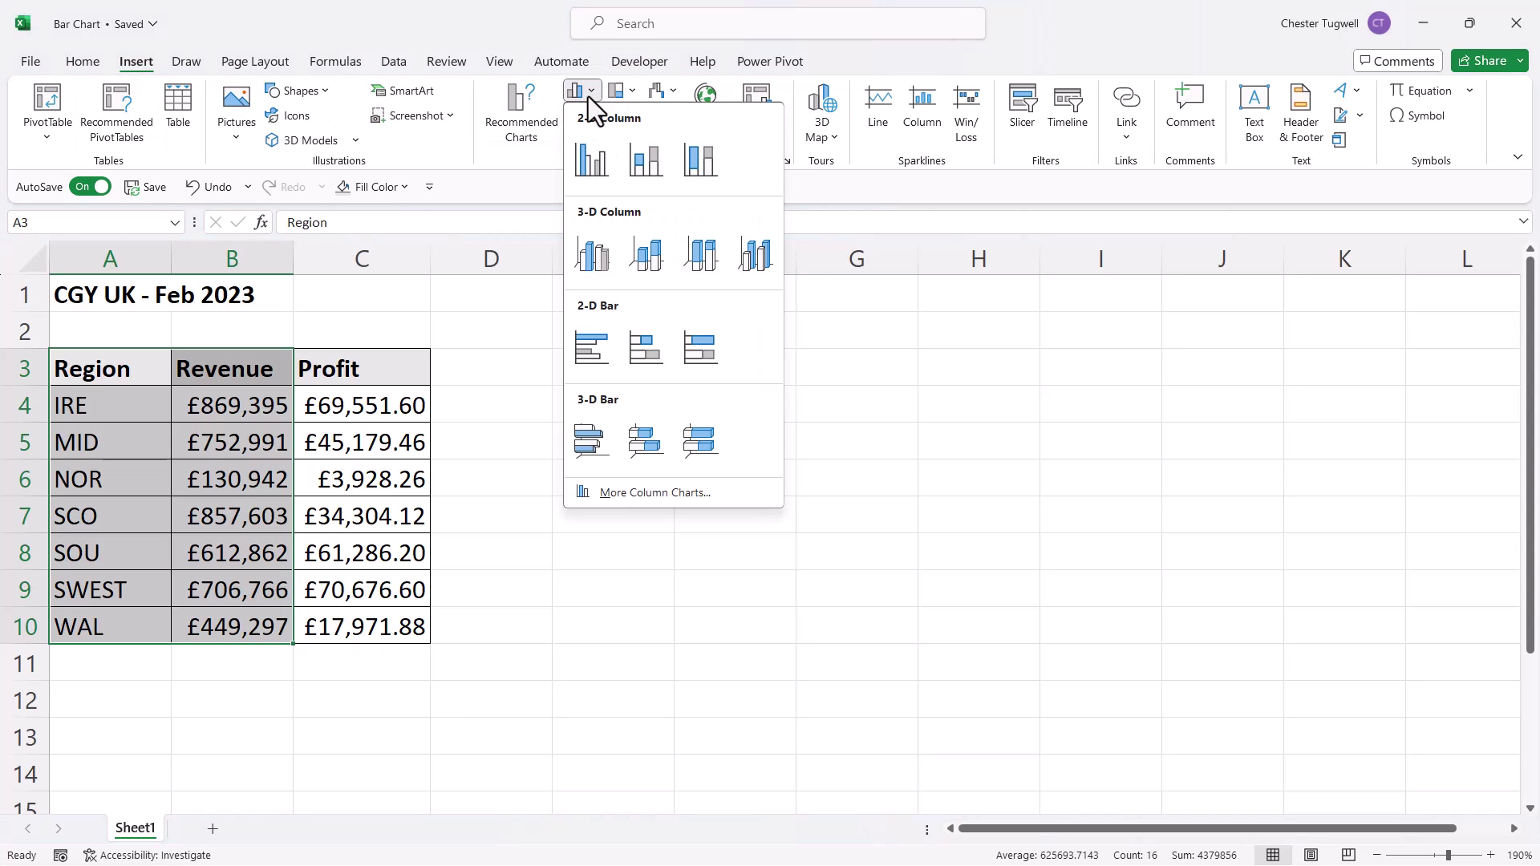
click(591, 349)
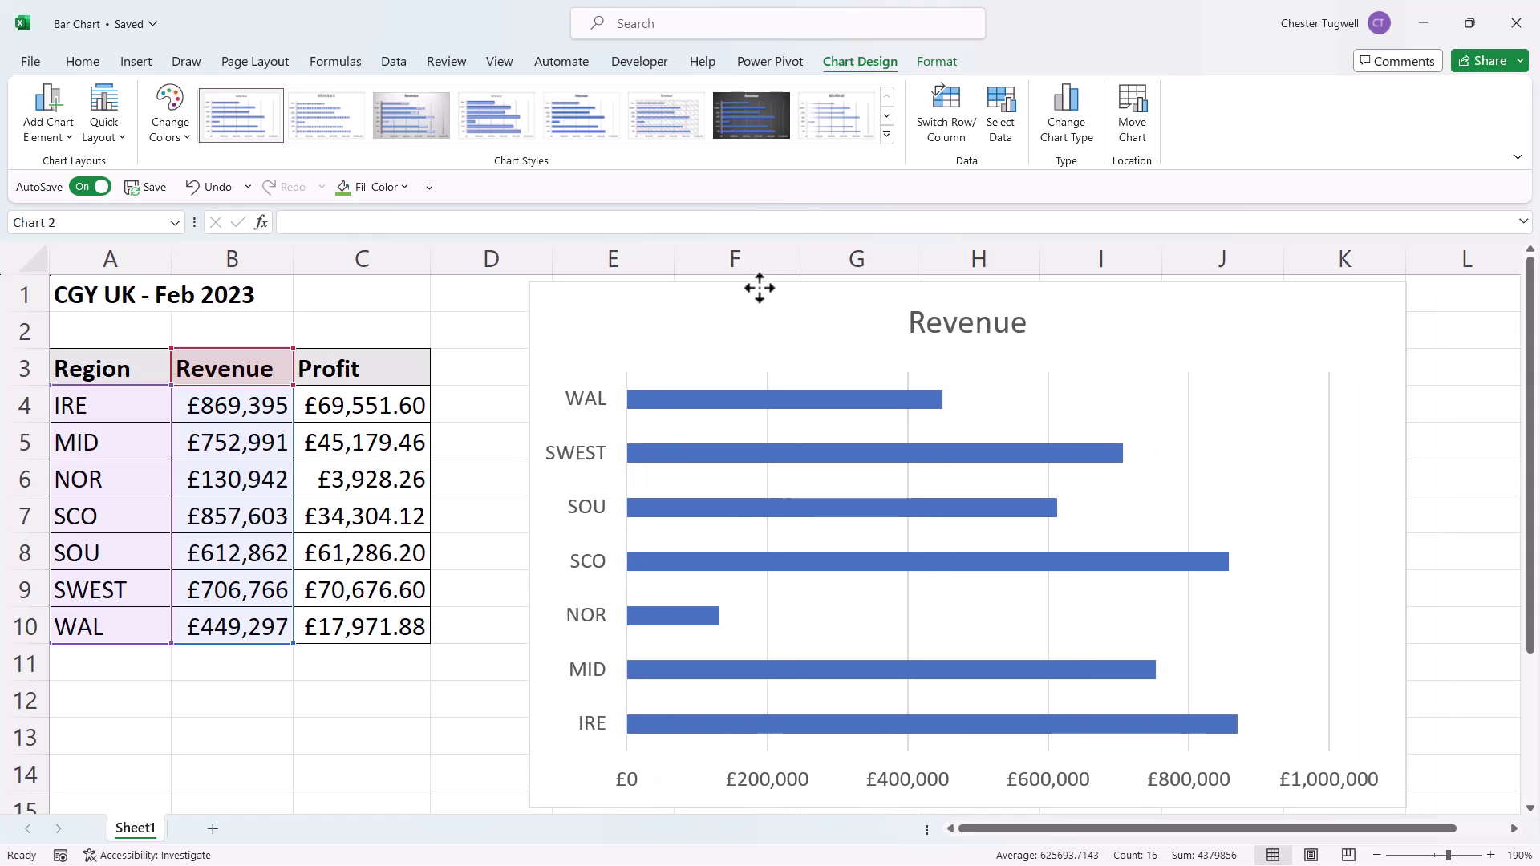
Step: Remove the gridlines and horizontal value axis from the bar chart and add data labels
click(1430, 296)
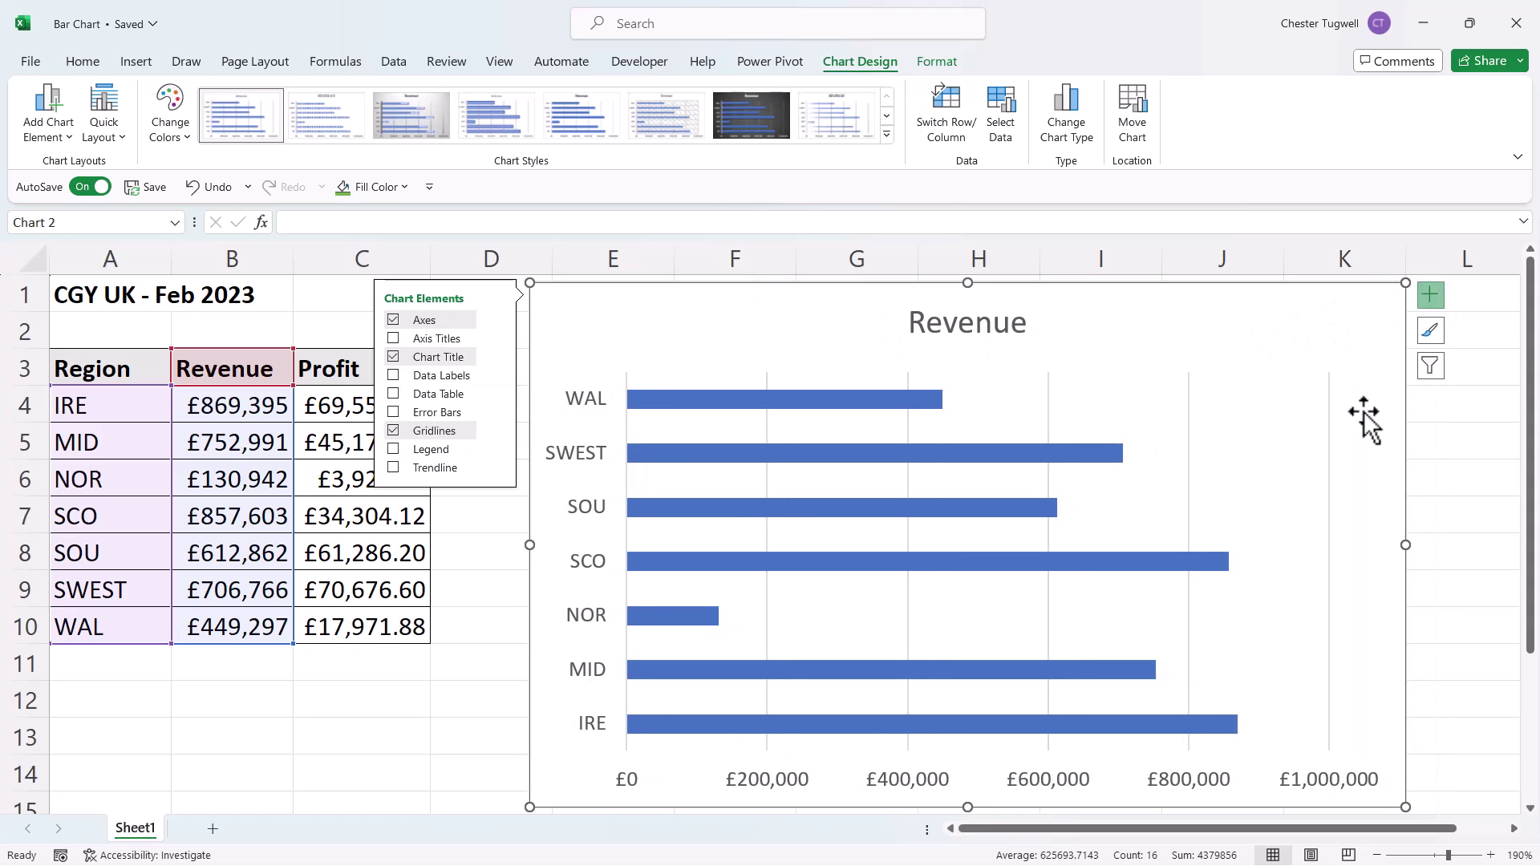
click(393, 431)
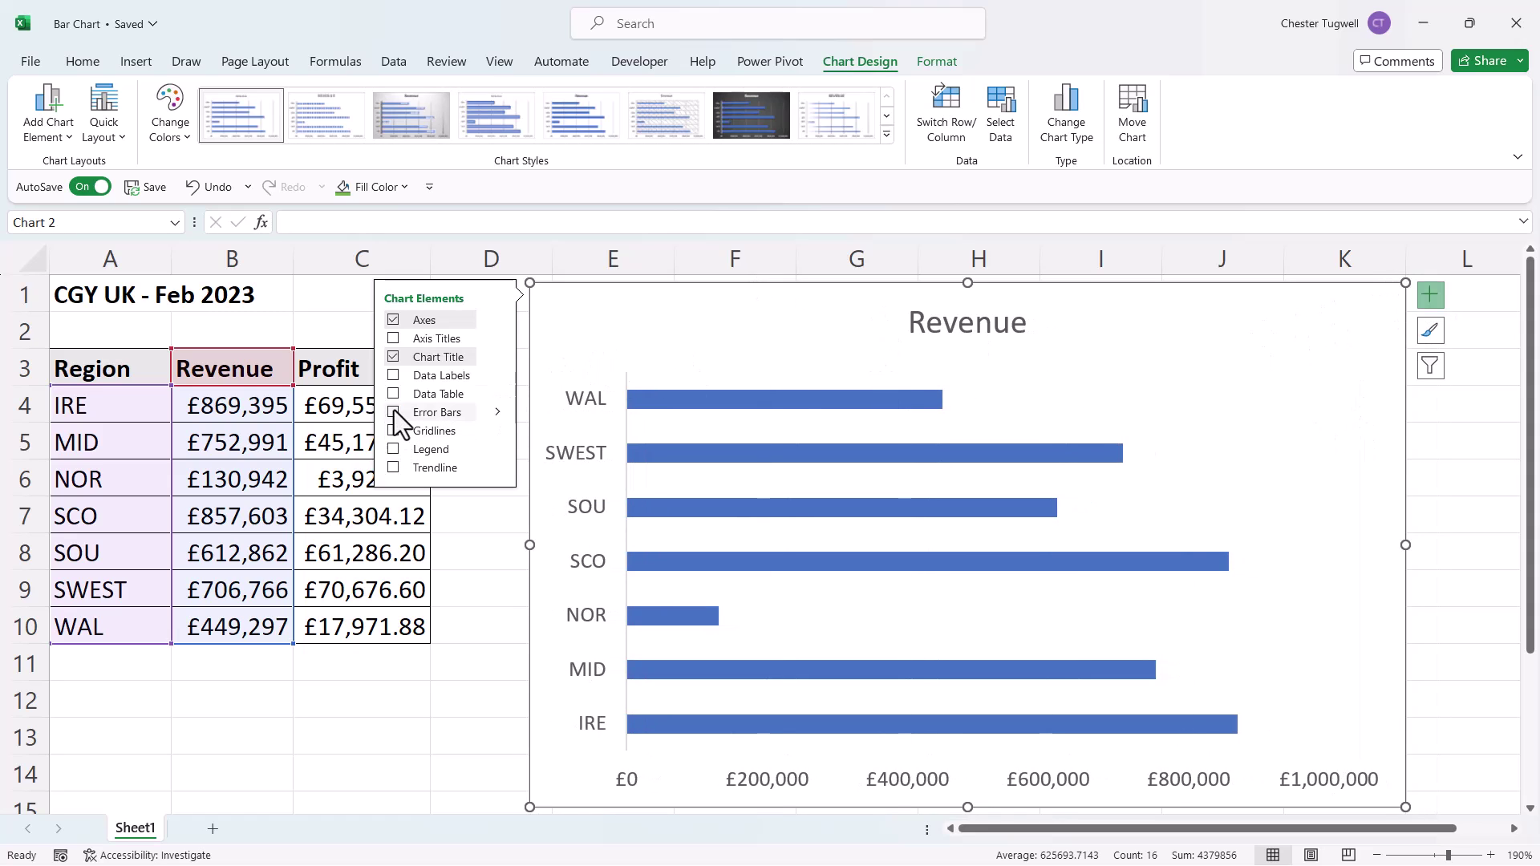
click(393, 376)
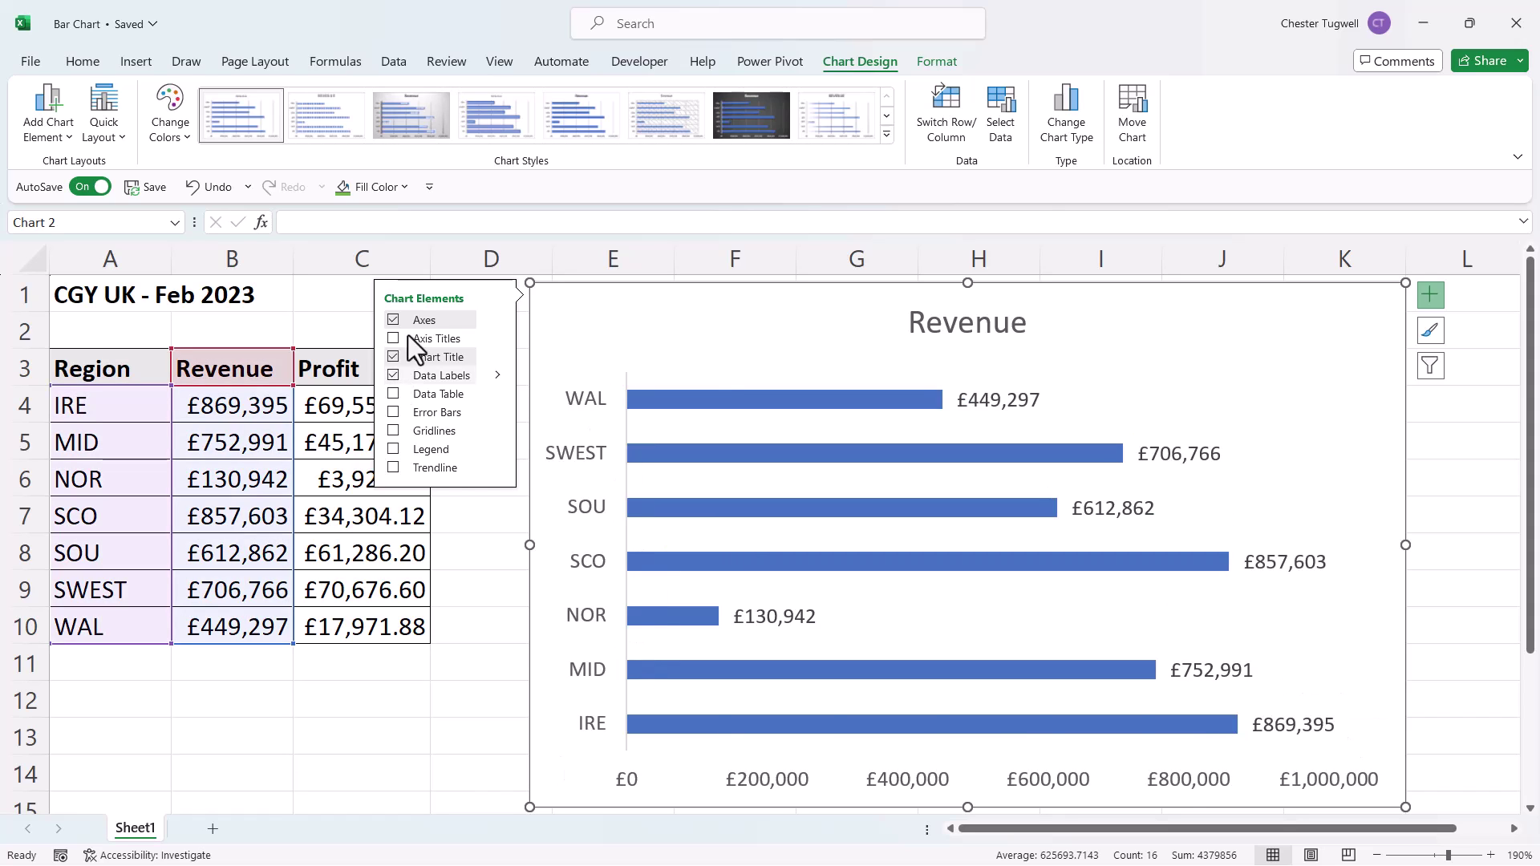
click(496, 320)
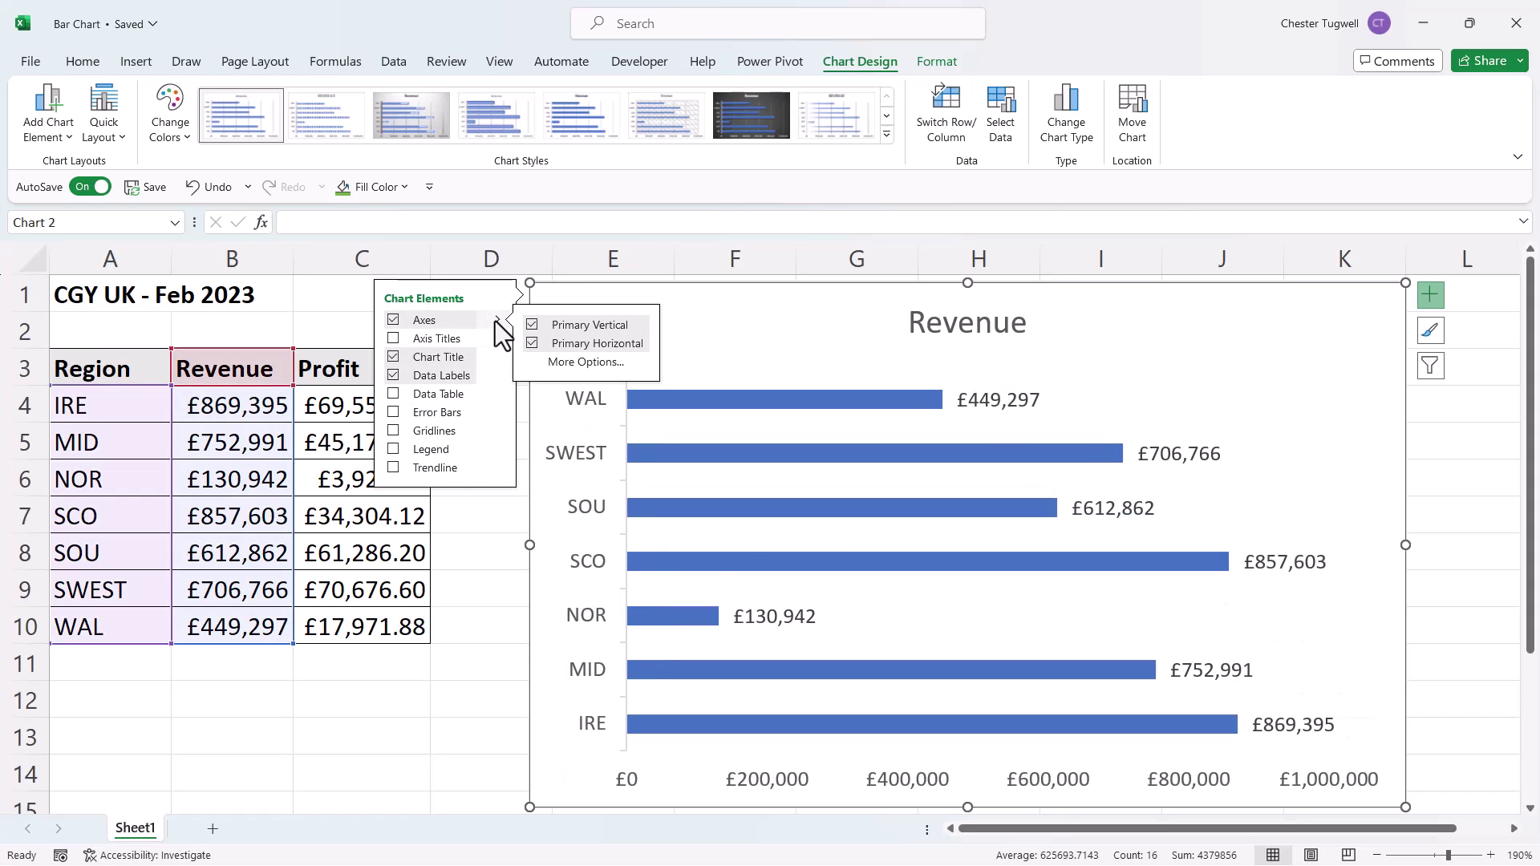
click(531, 343)
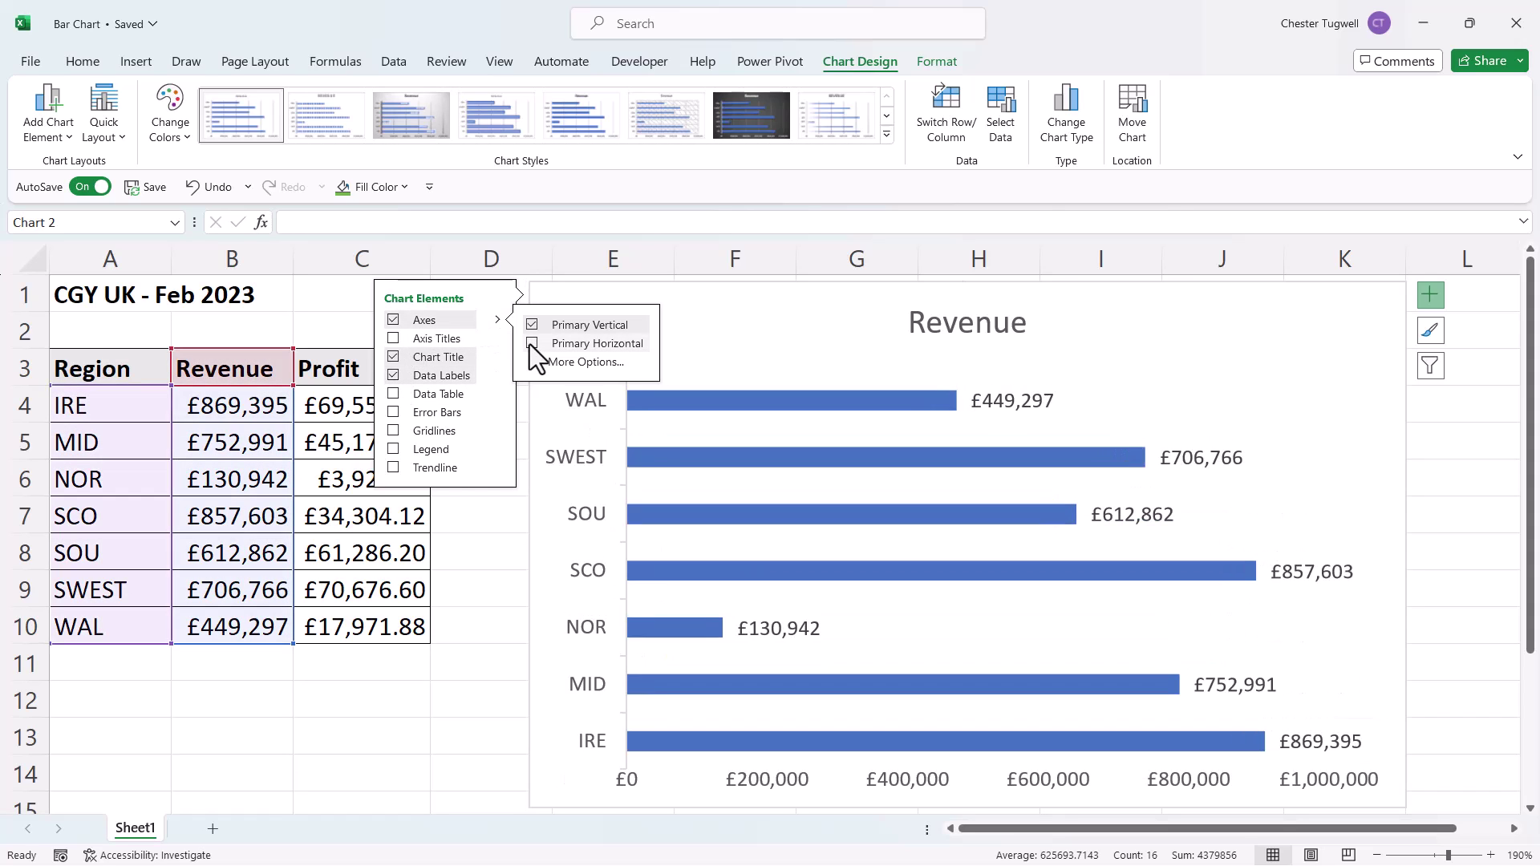
Step: Lower the Revenue bars' gap width to make the bars thicker
double_click(723, 402)
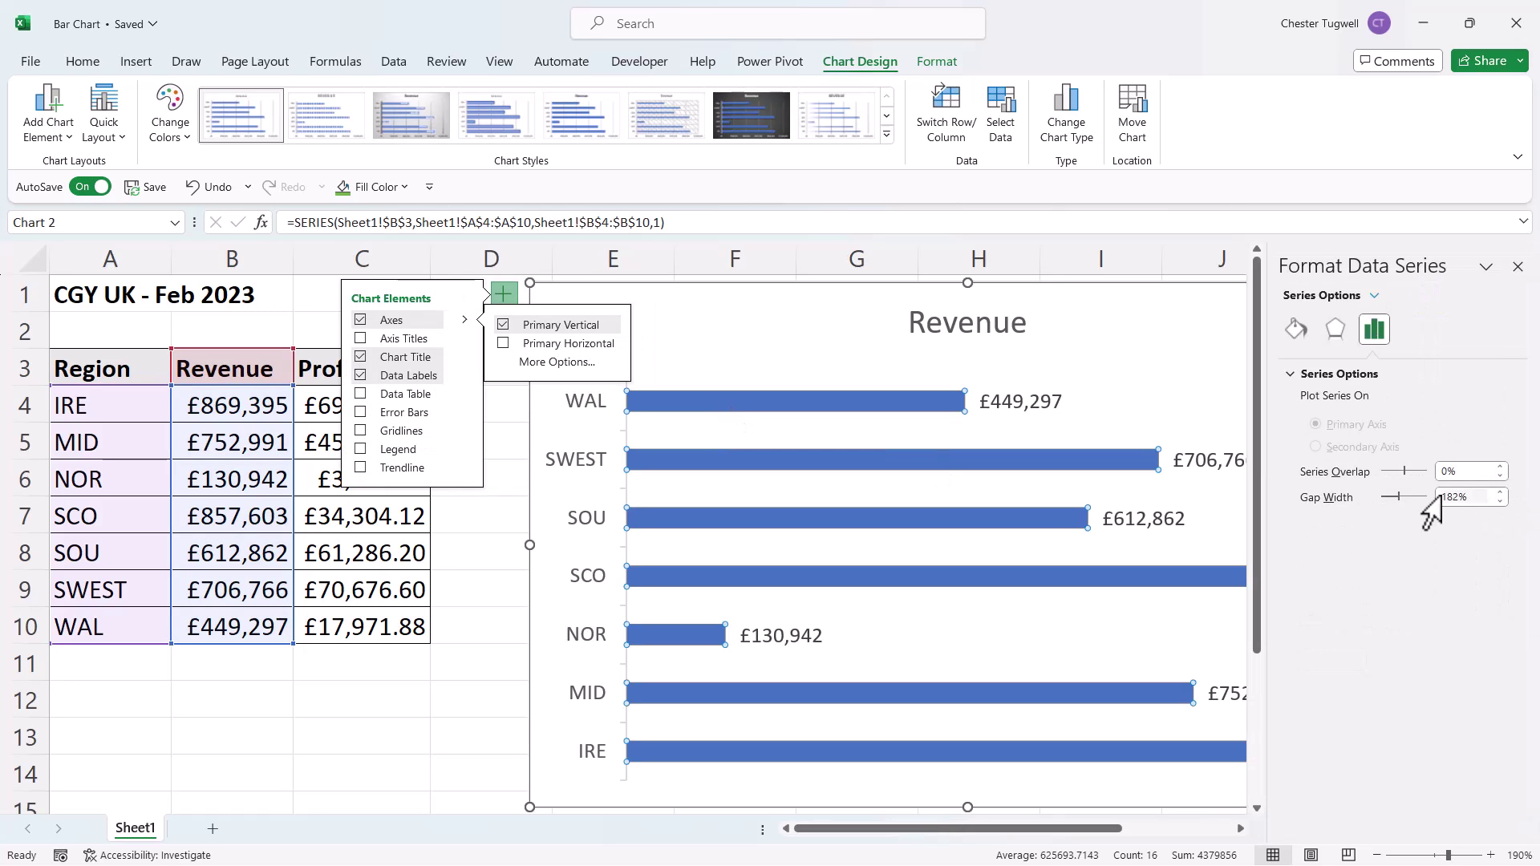
drag(1402, 496, 1393, 497)
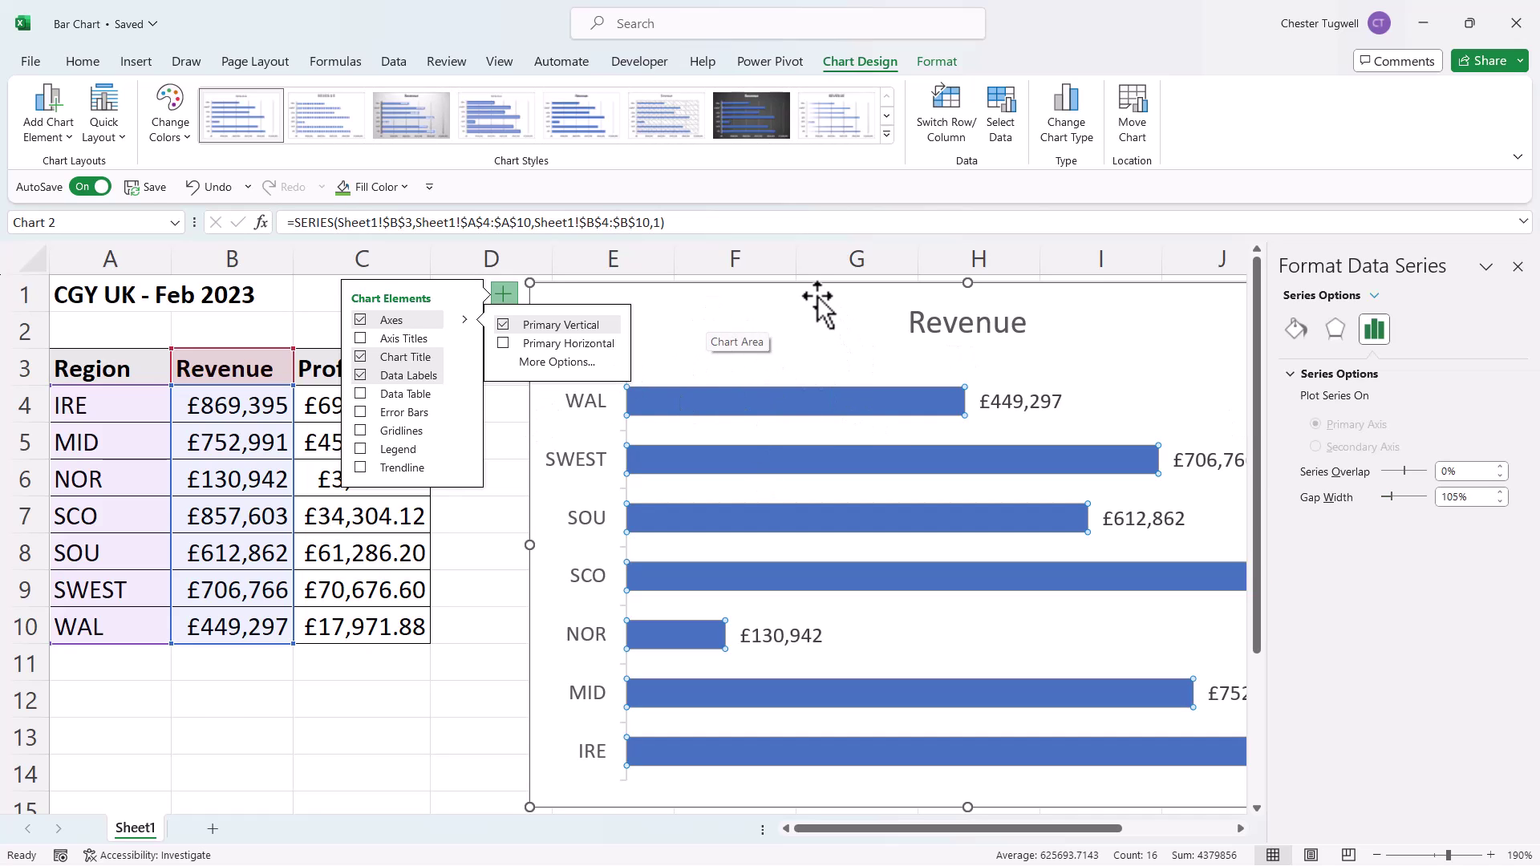
click(604, 429)
Step: Delete the bar chart from the sheet
click(464, 532)
click(631, 517)
key(Delete)
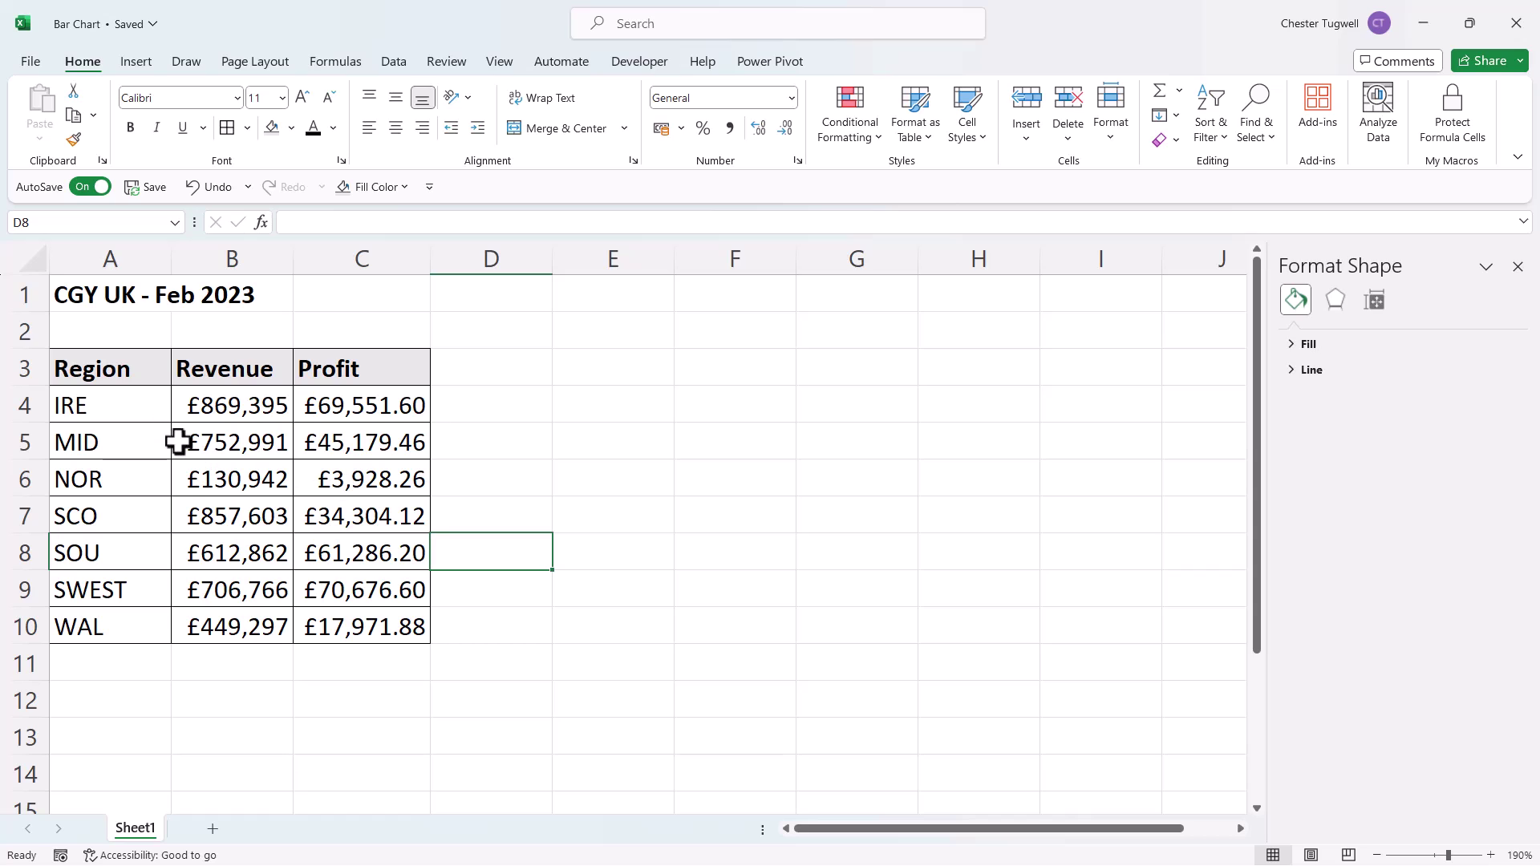
Step: Chart regions A3:A10 against Profit C3:C10 as a clustered column chart beside the table
drag(128, 362, 106, 627)
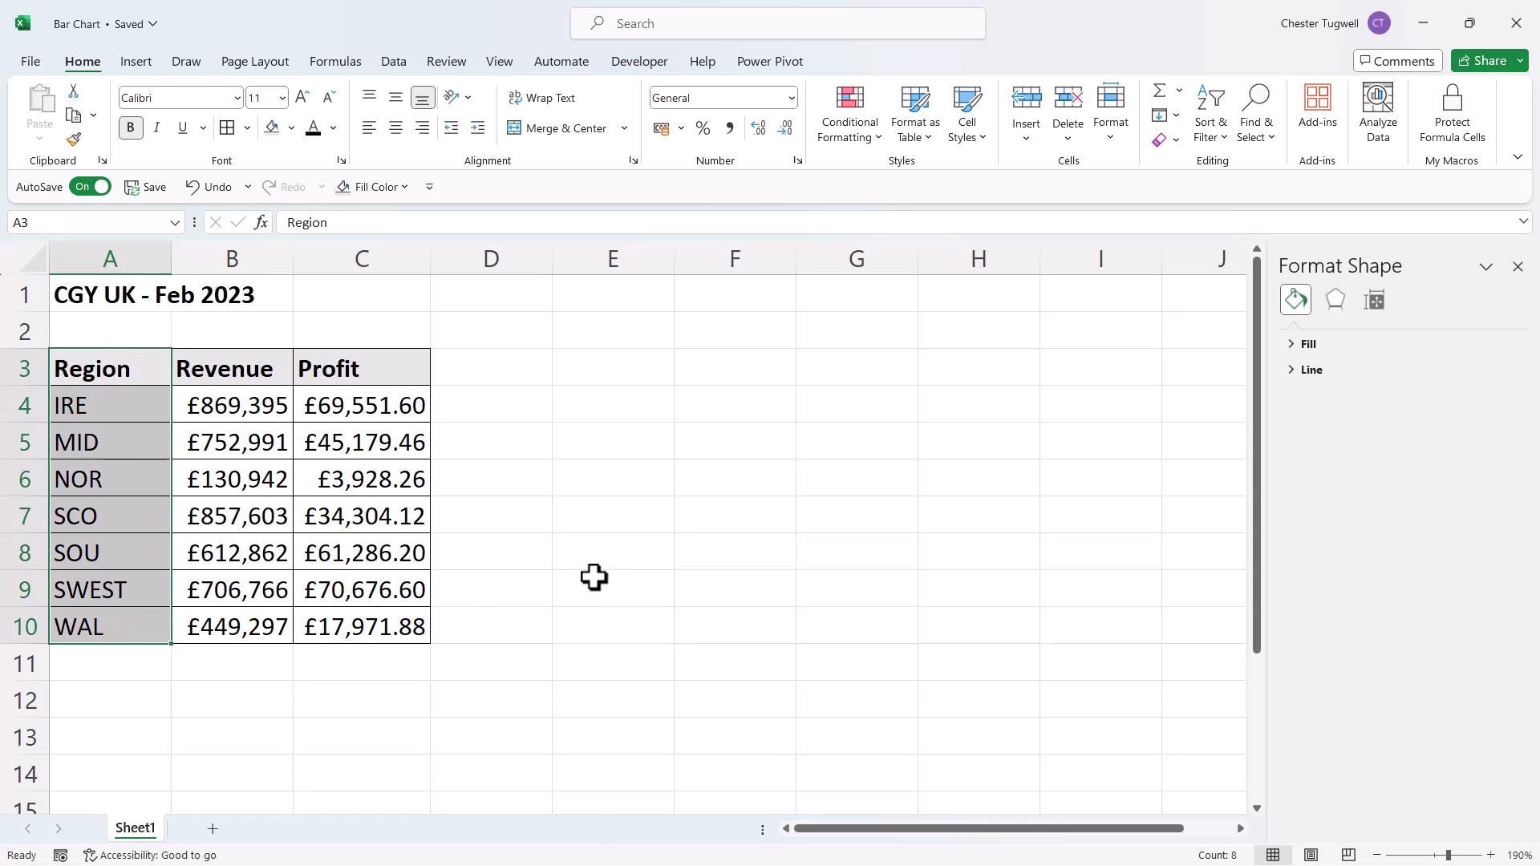
drag(375, 357, 348, 620)
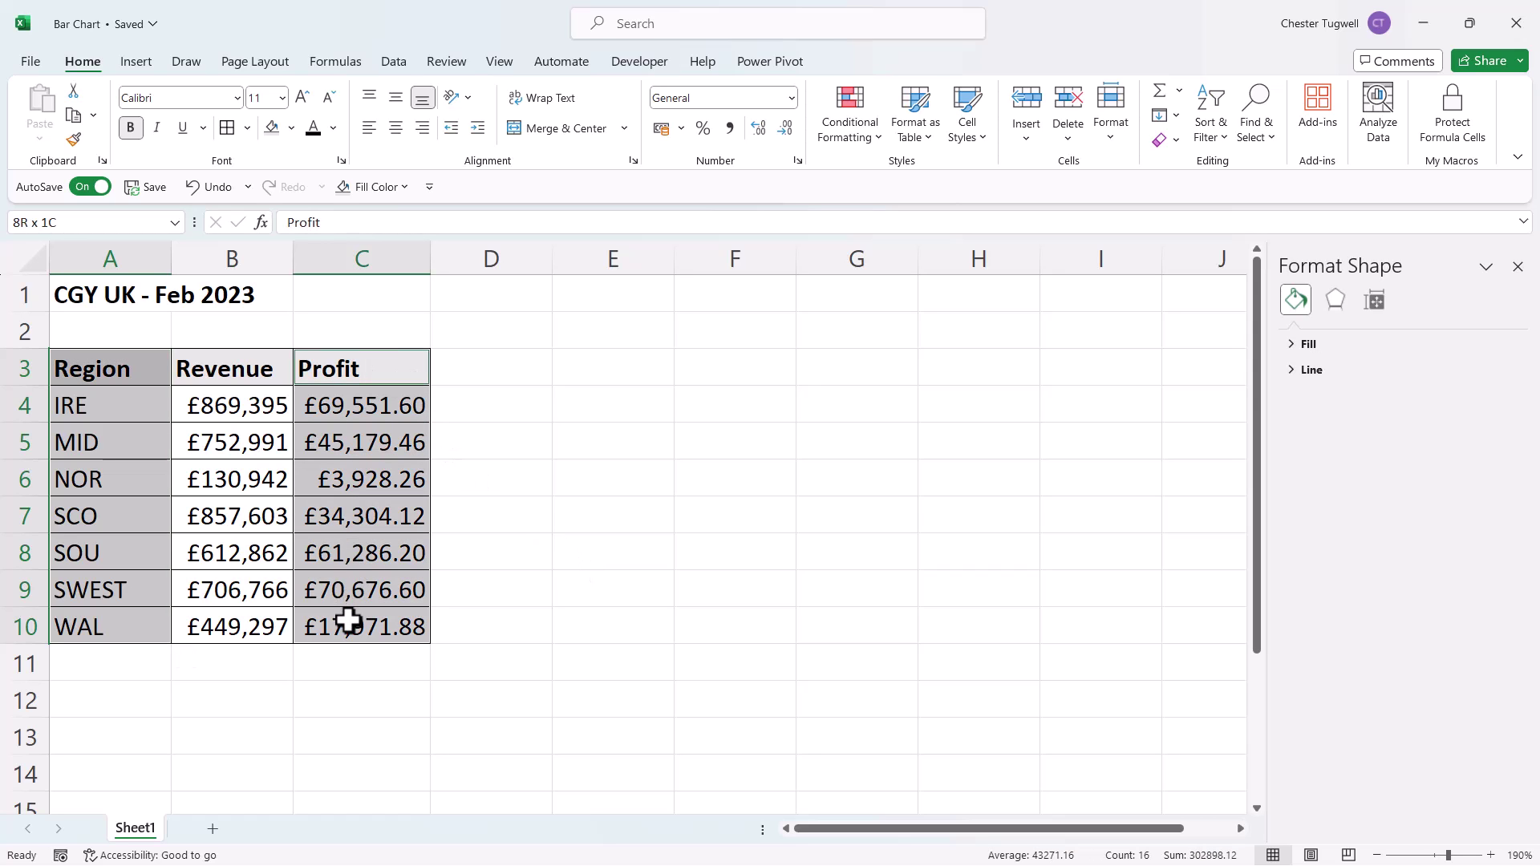
click(143, 61)
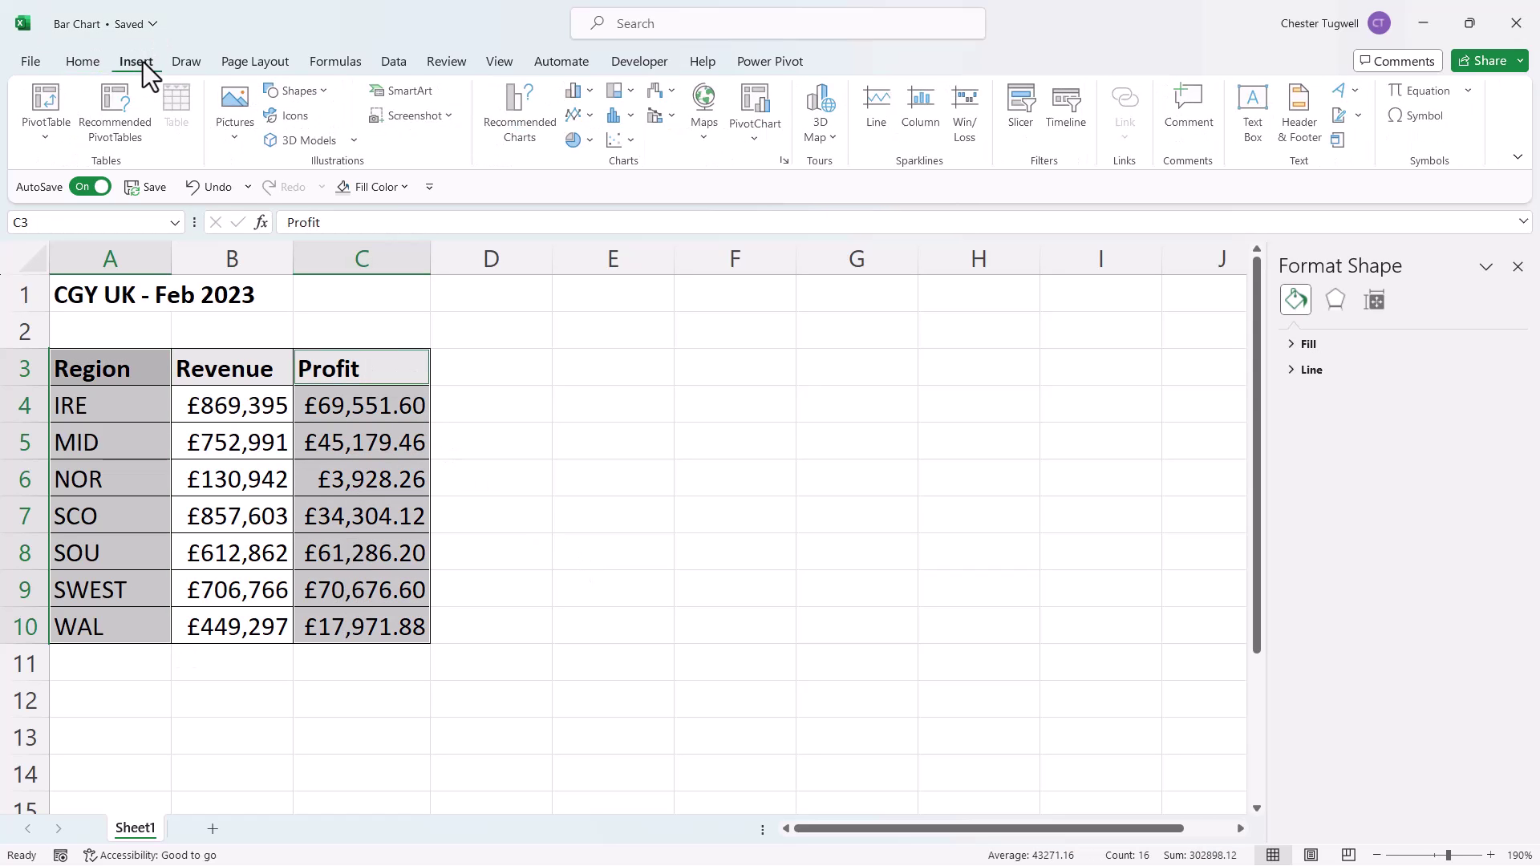
click(579, 94)
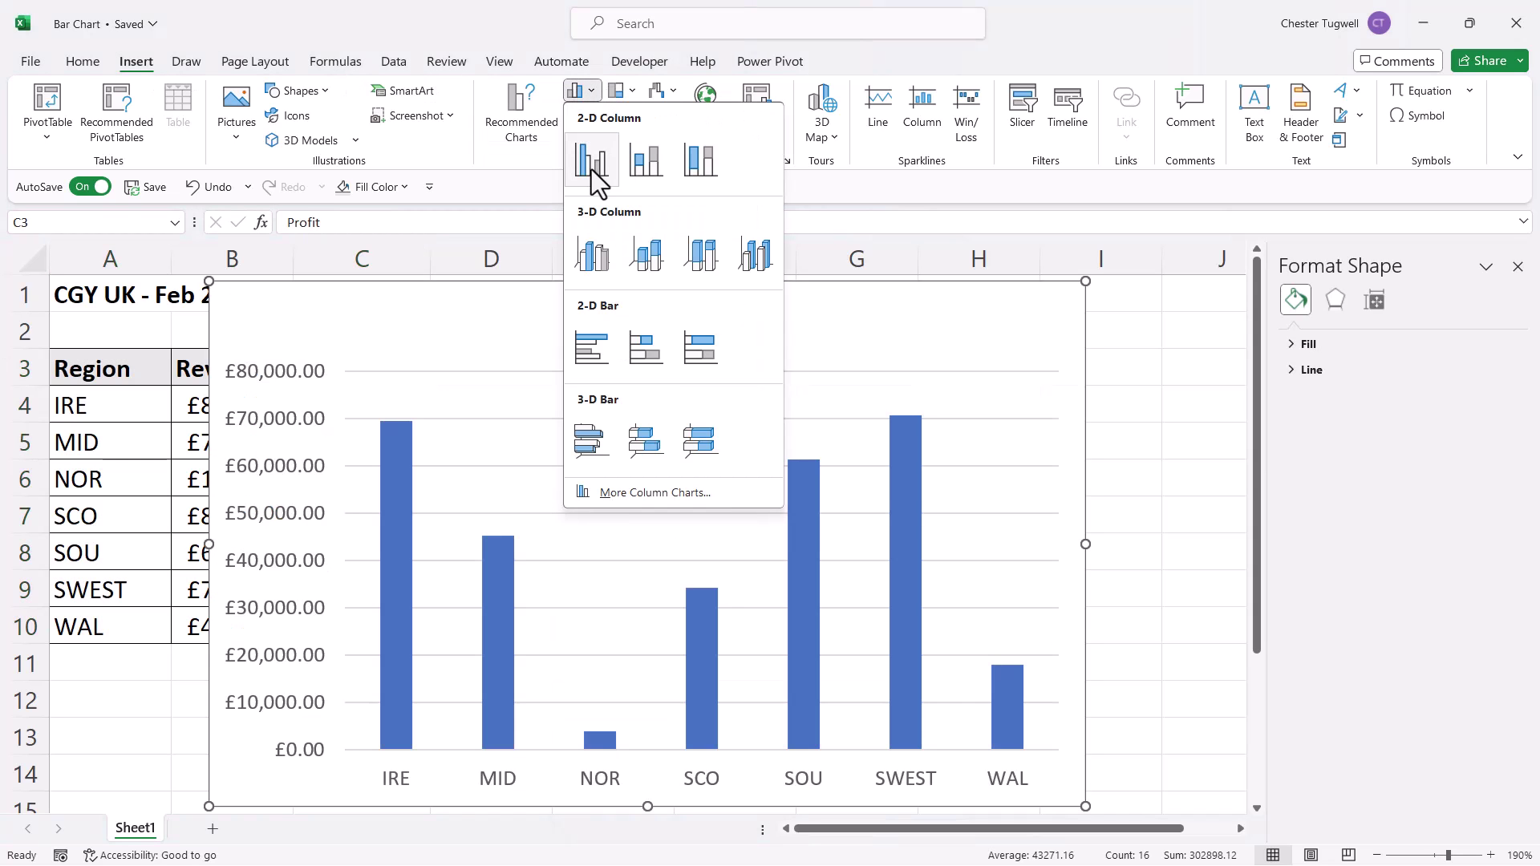
click(592, 165)
drag(564, 285, 735, 314)
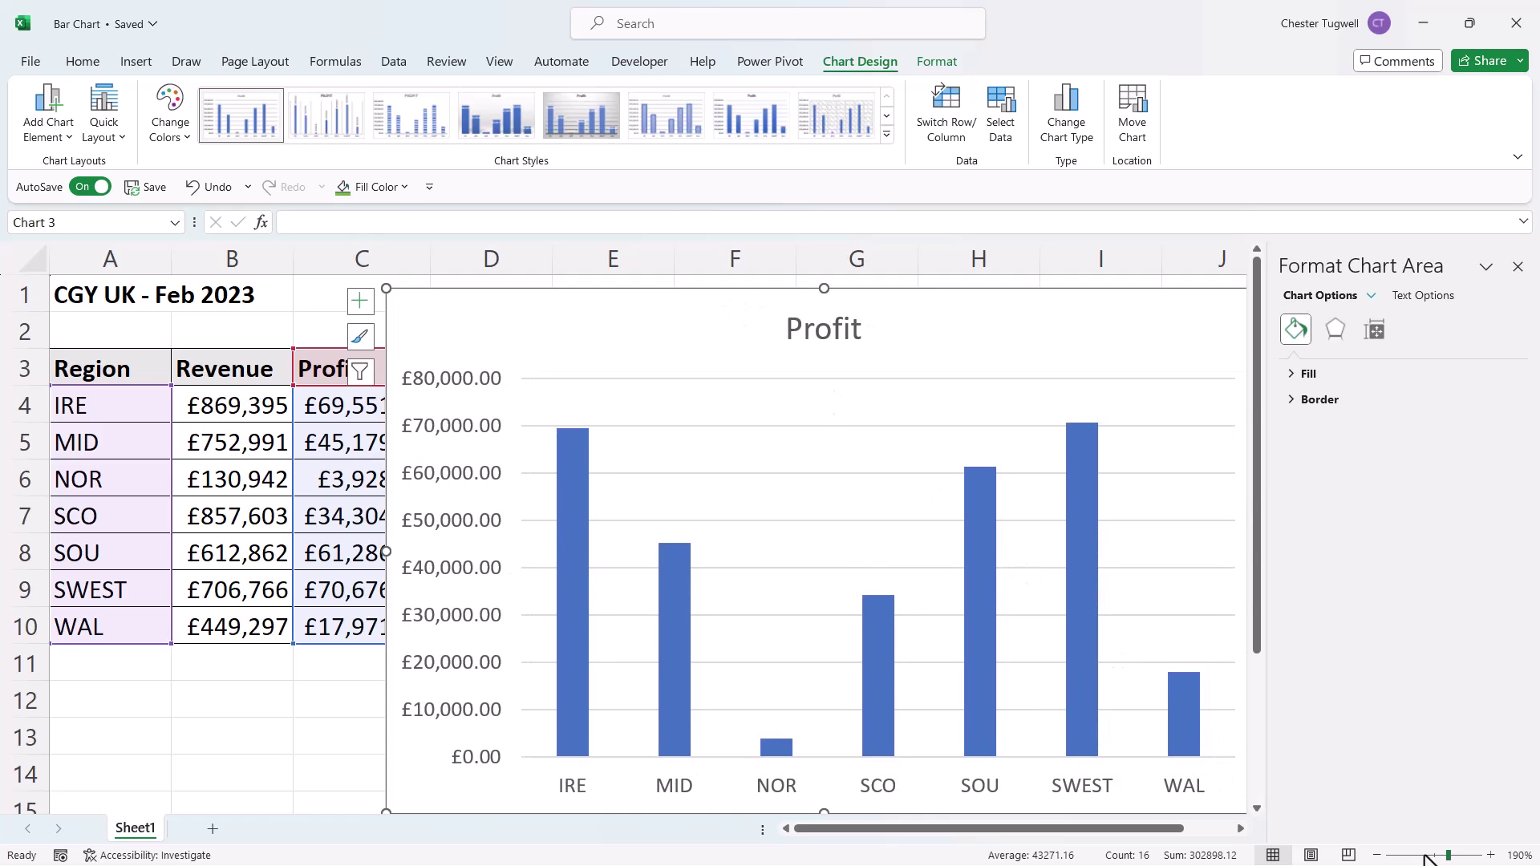
click(1377, 854)
click(1376, 855)
click(1376, 855)
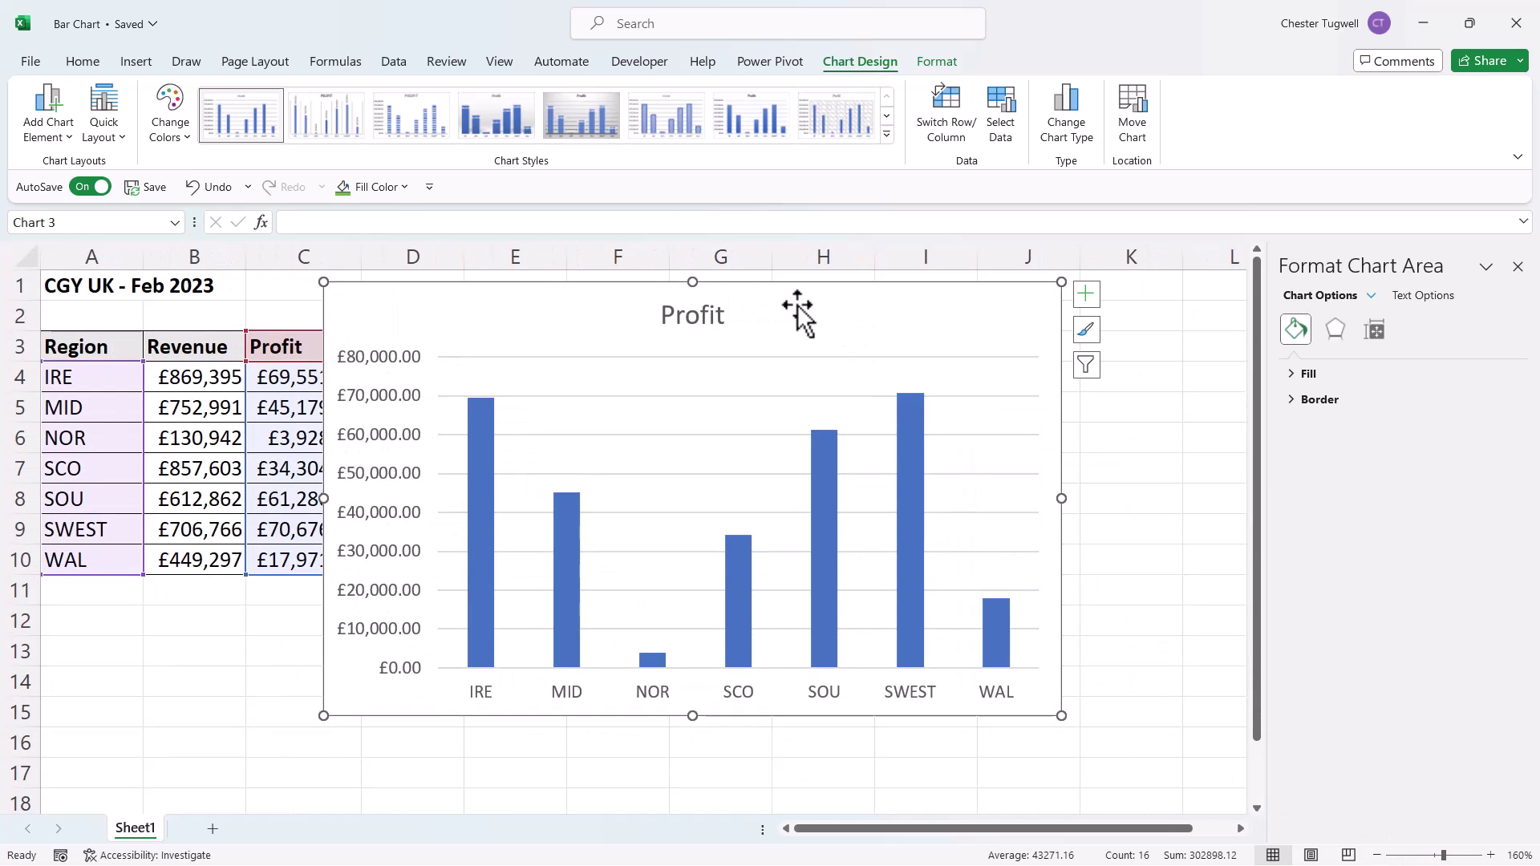
drag(798, 309, 943, 315)
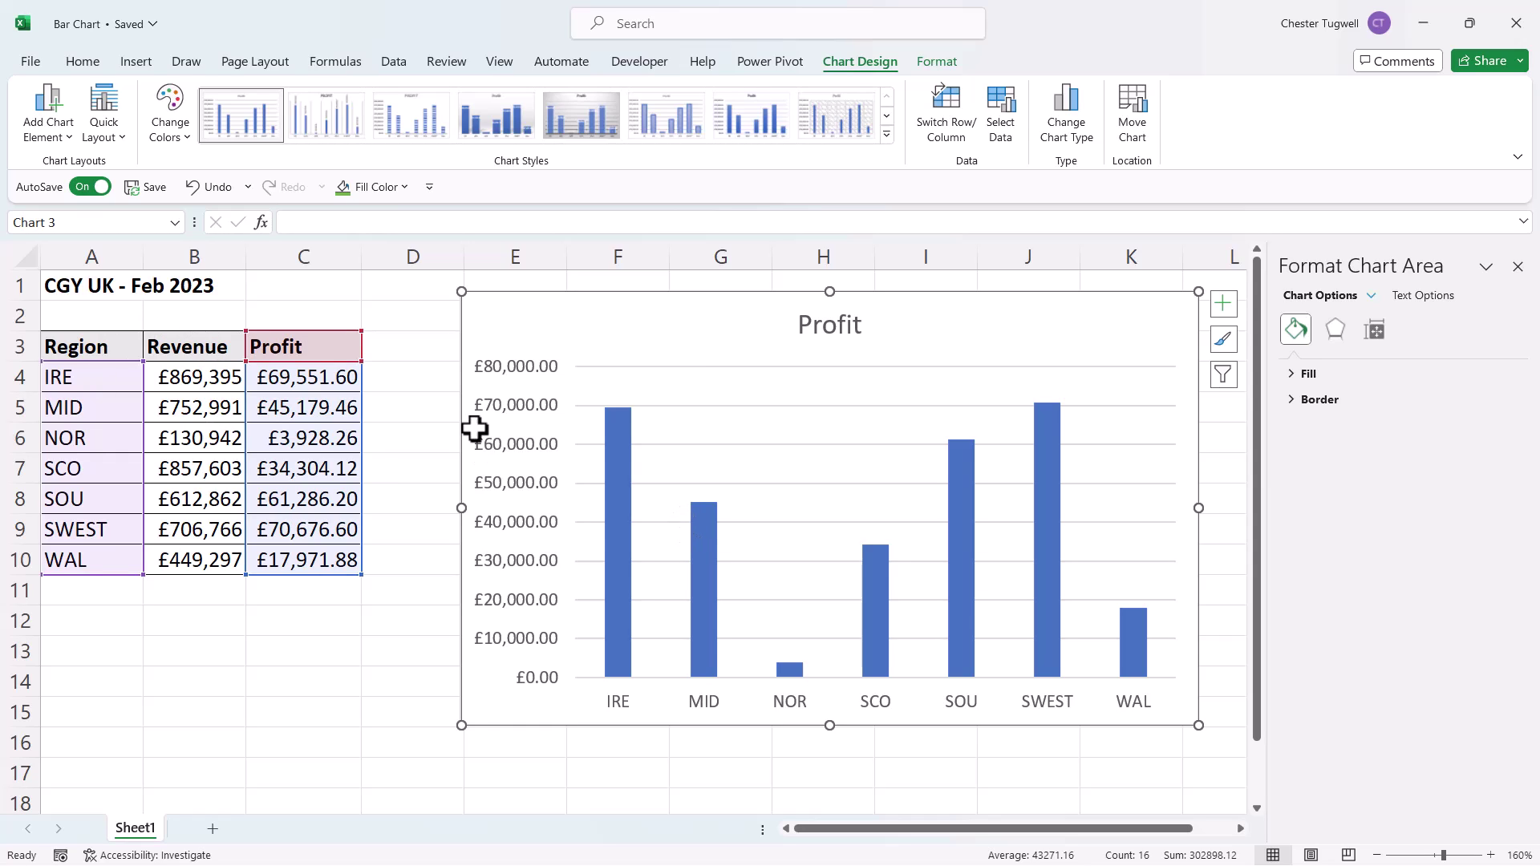
click(670, 344)
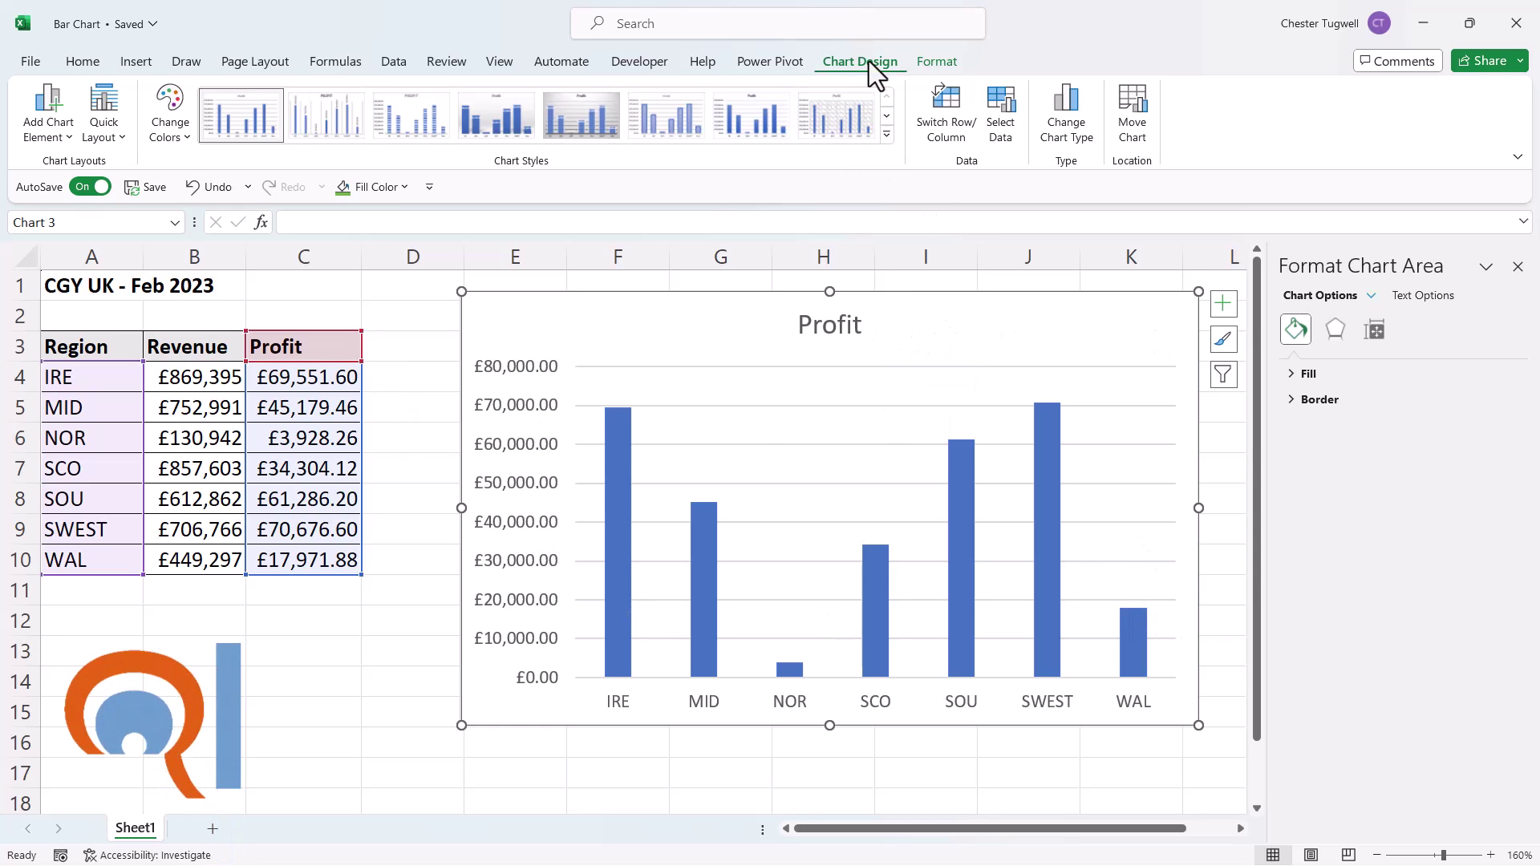
Step: Edit the chart's Profit series to use name B3 and values B4:B10
click(1003, 128)
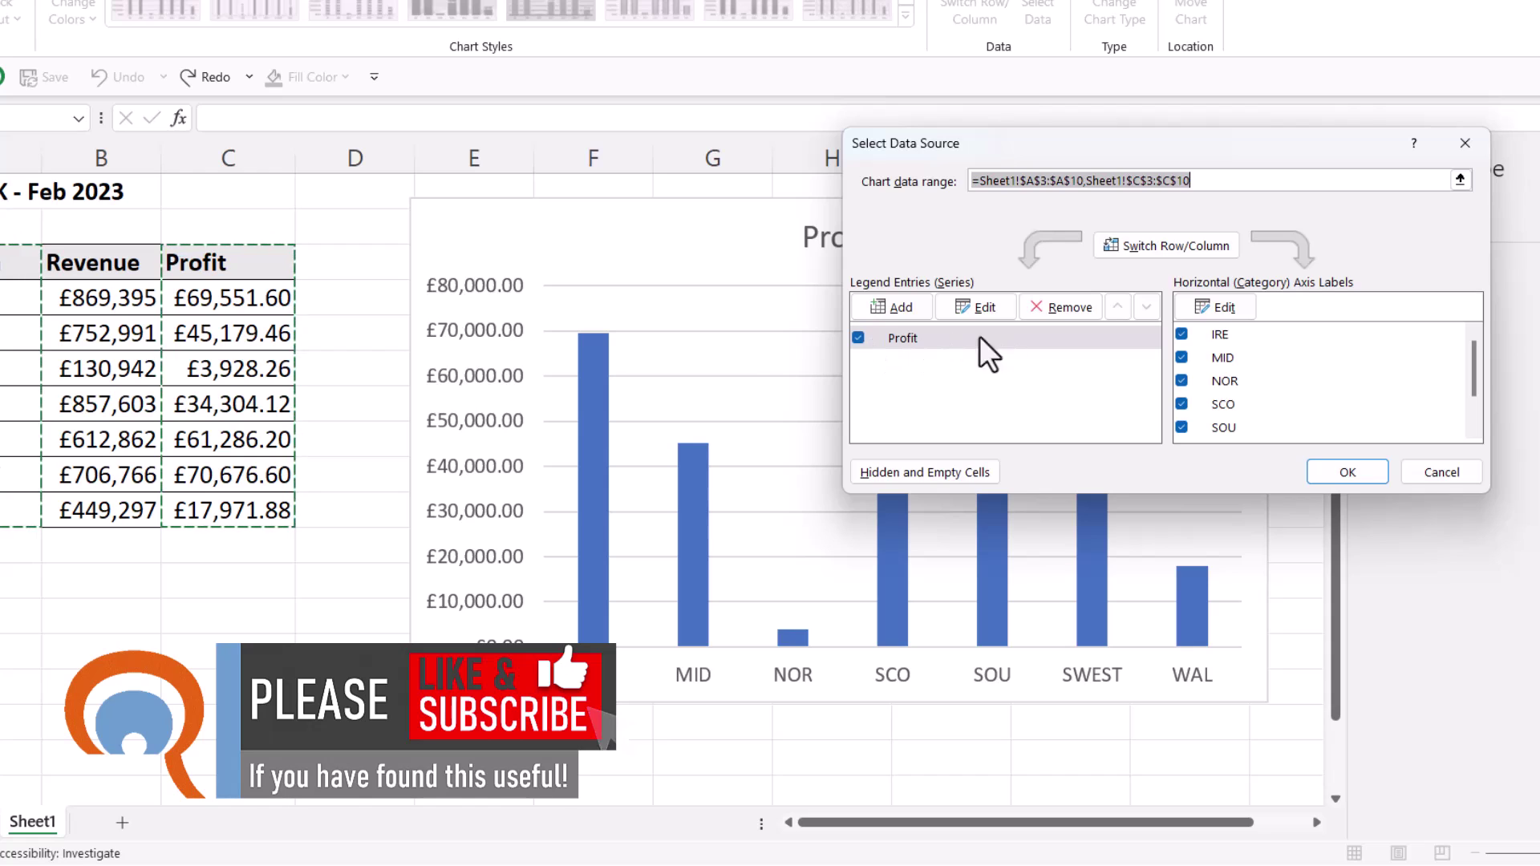
click(954, 340)
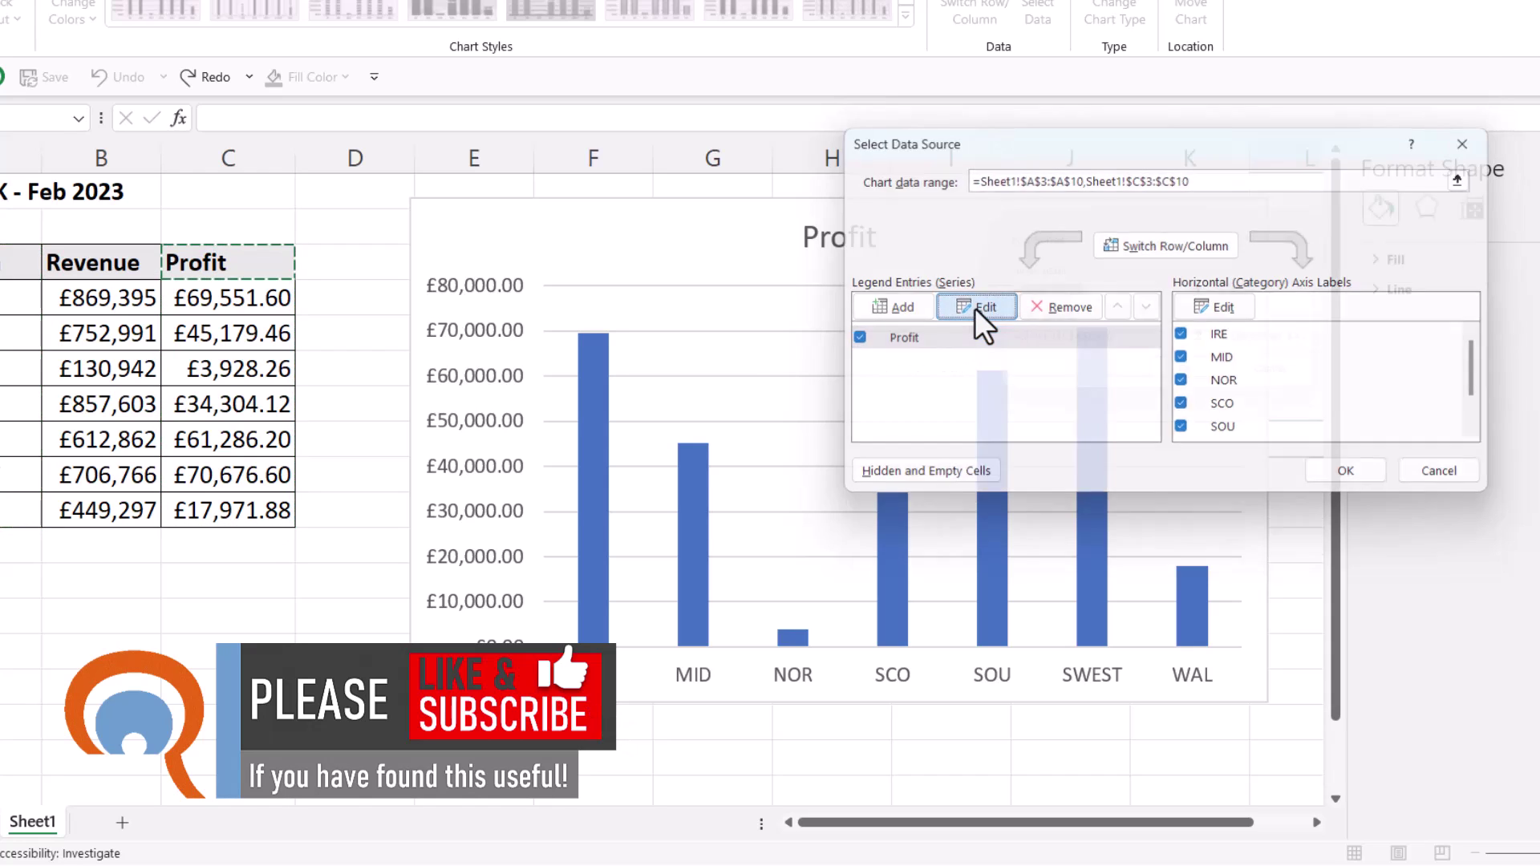
click(975, 308)
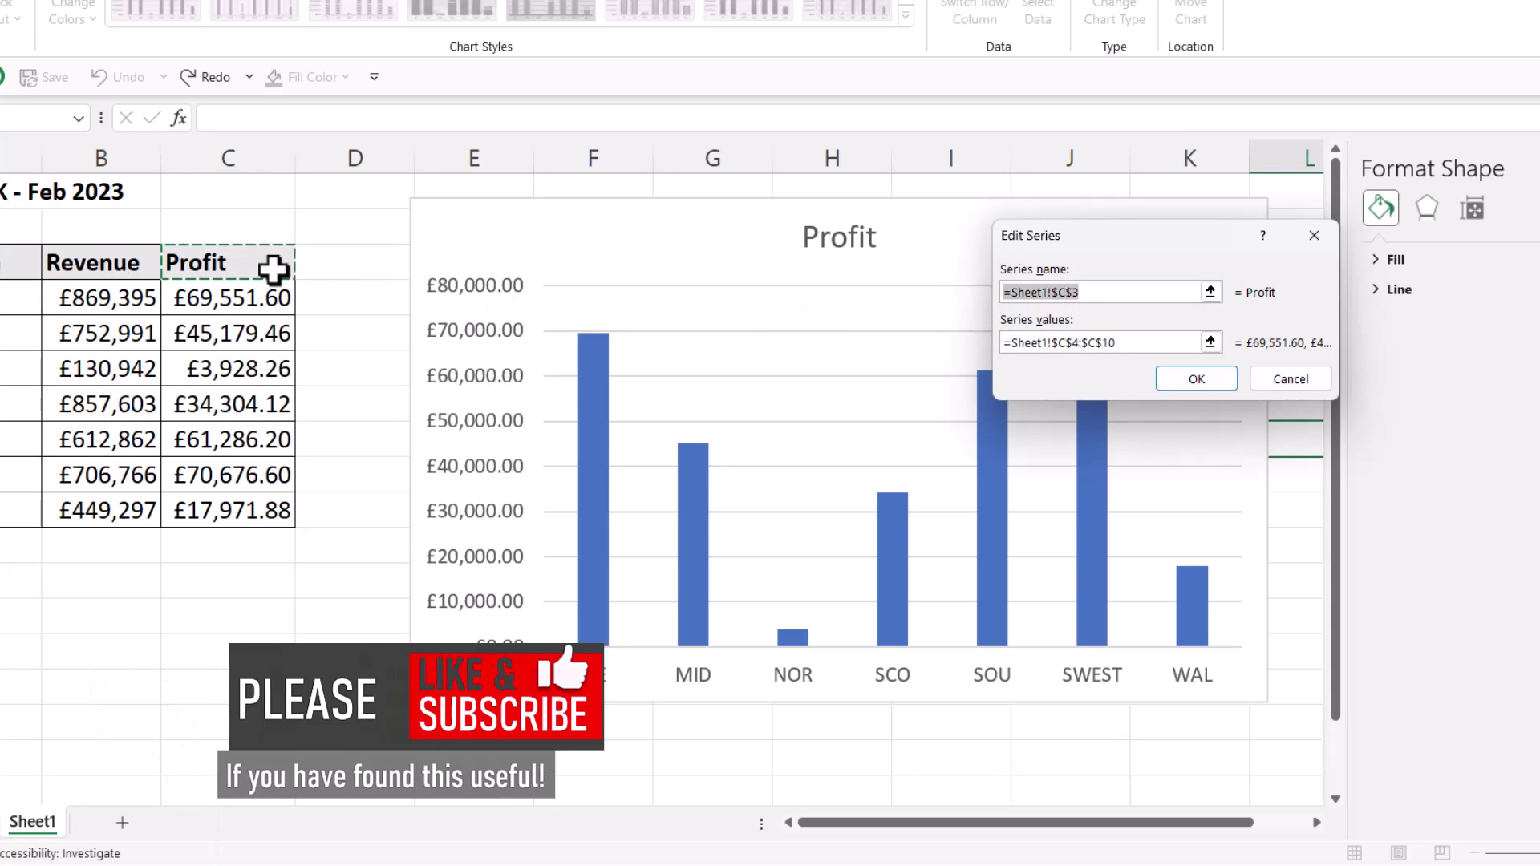
click(90, 264)
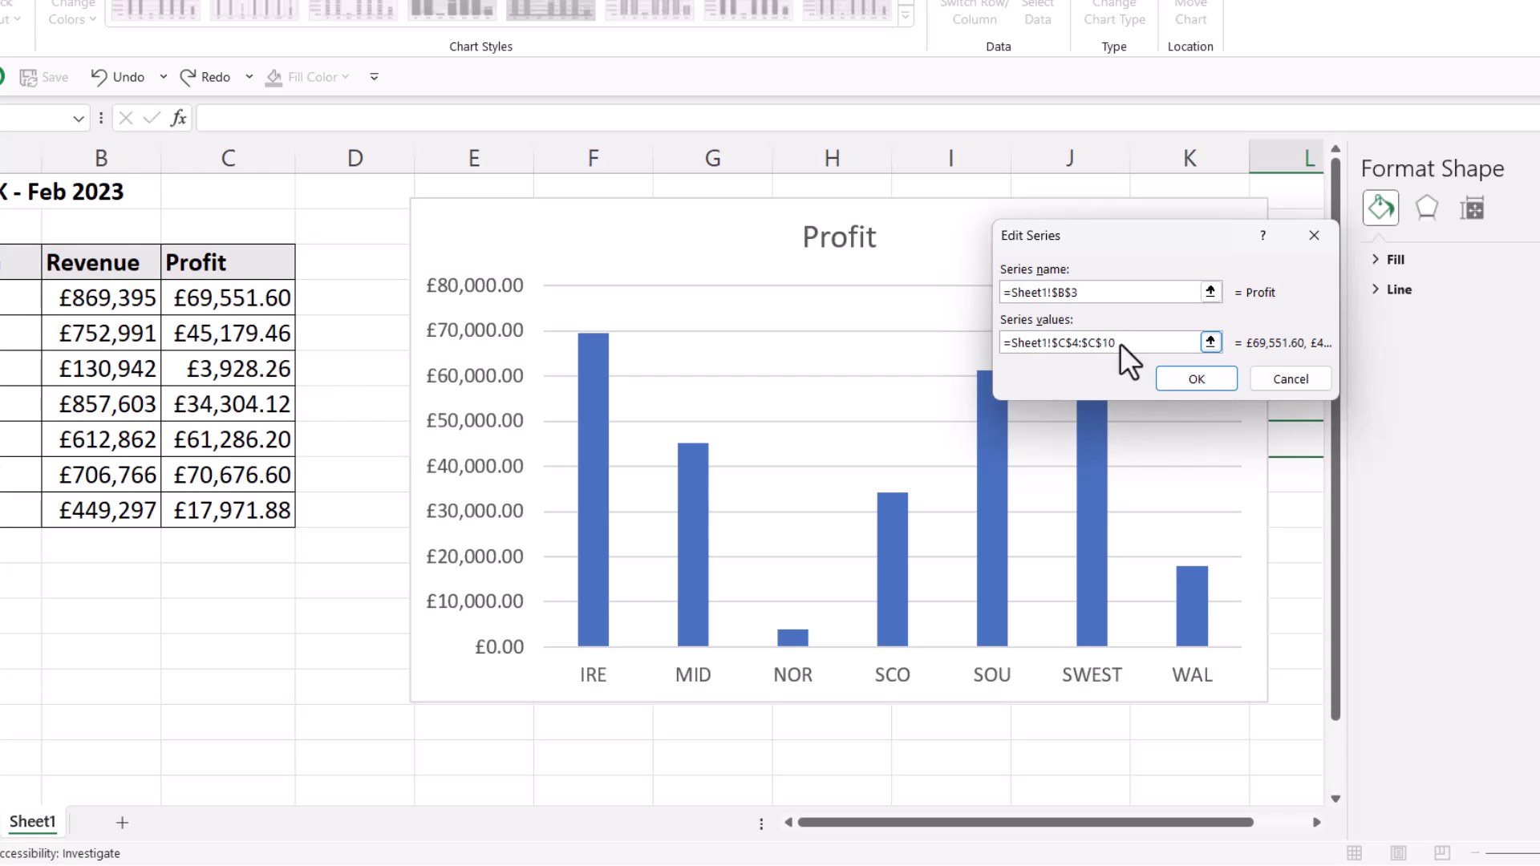
drag(1120, 343, 985, 339)
key(BackSpace)
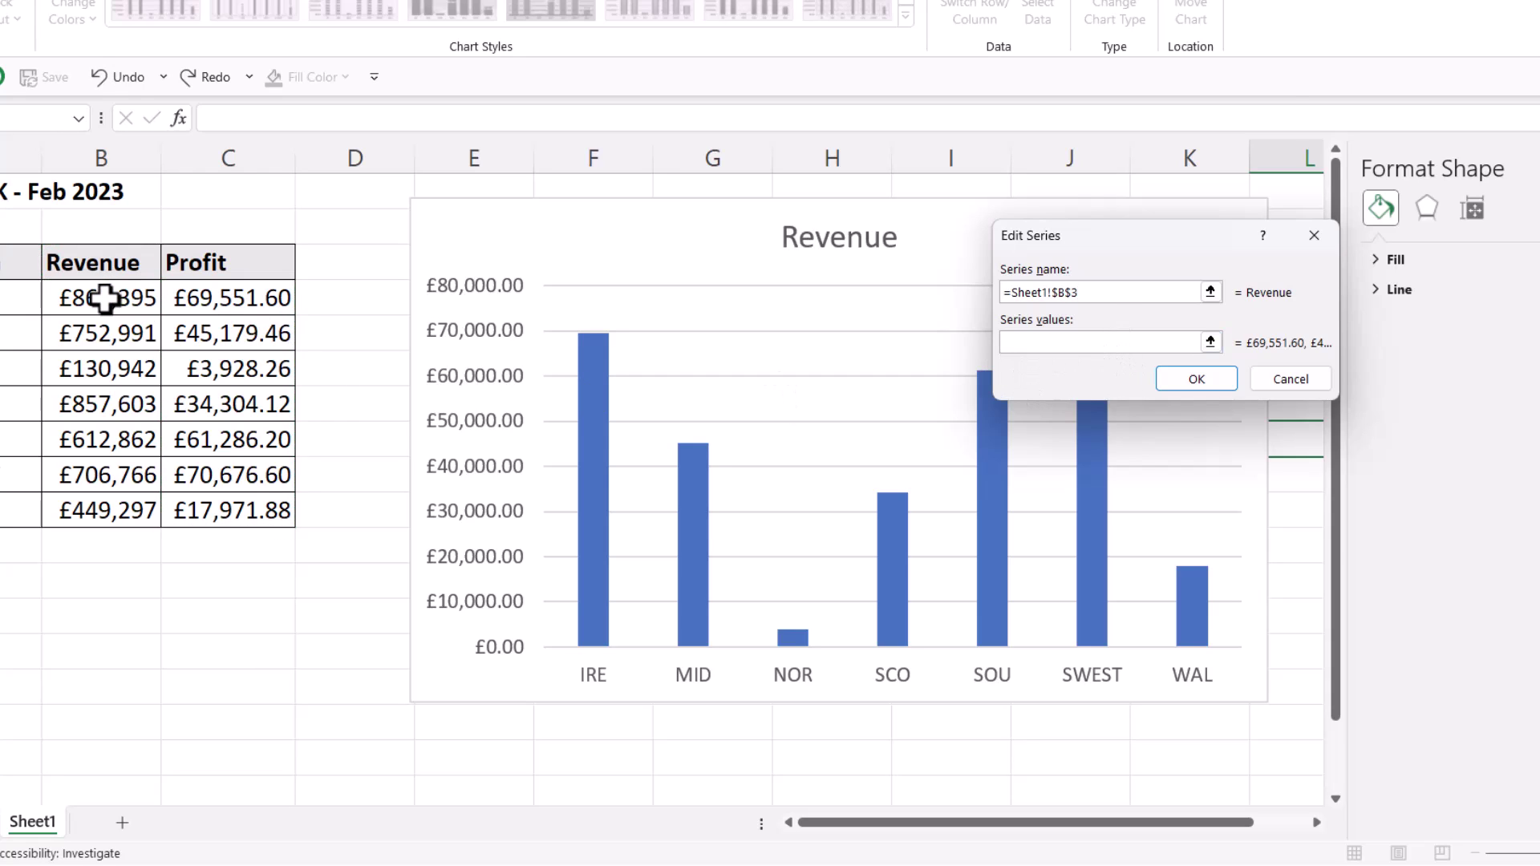
drag(105, 299, 103, 510)
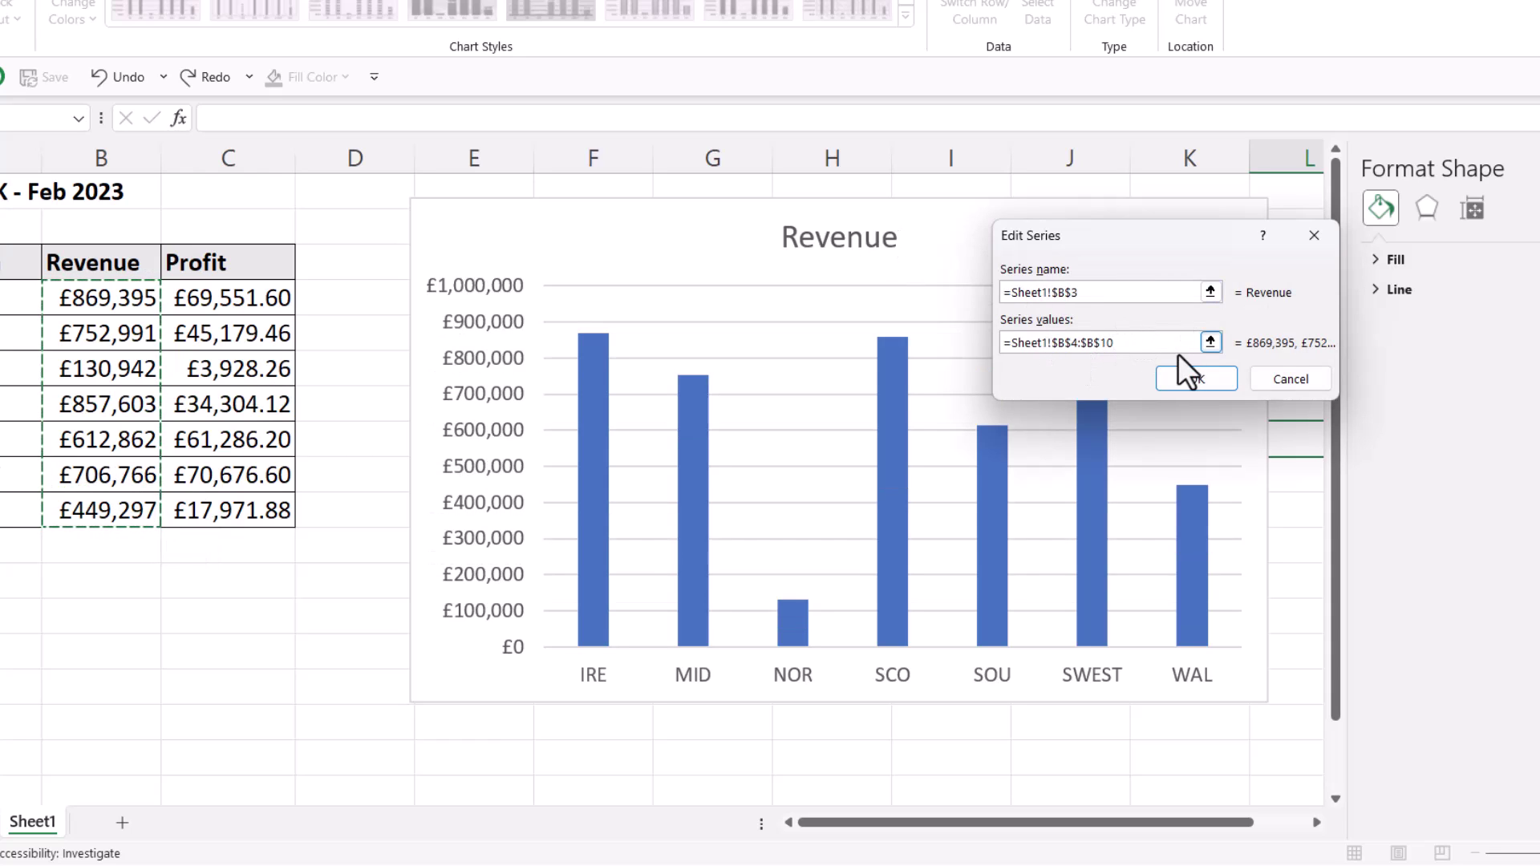
click(1191, 378)
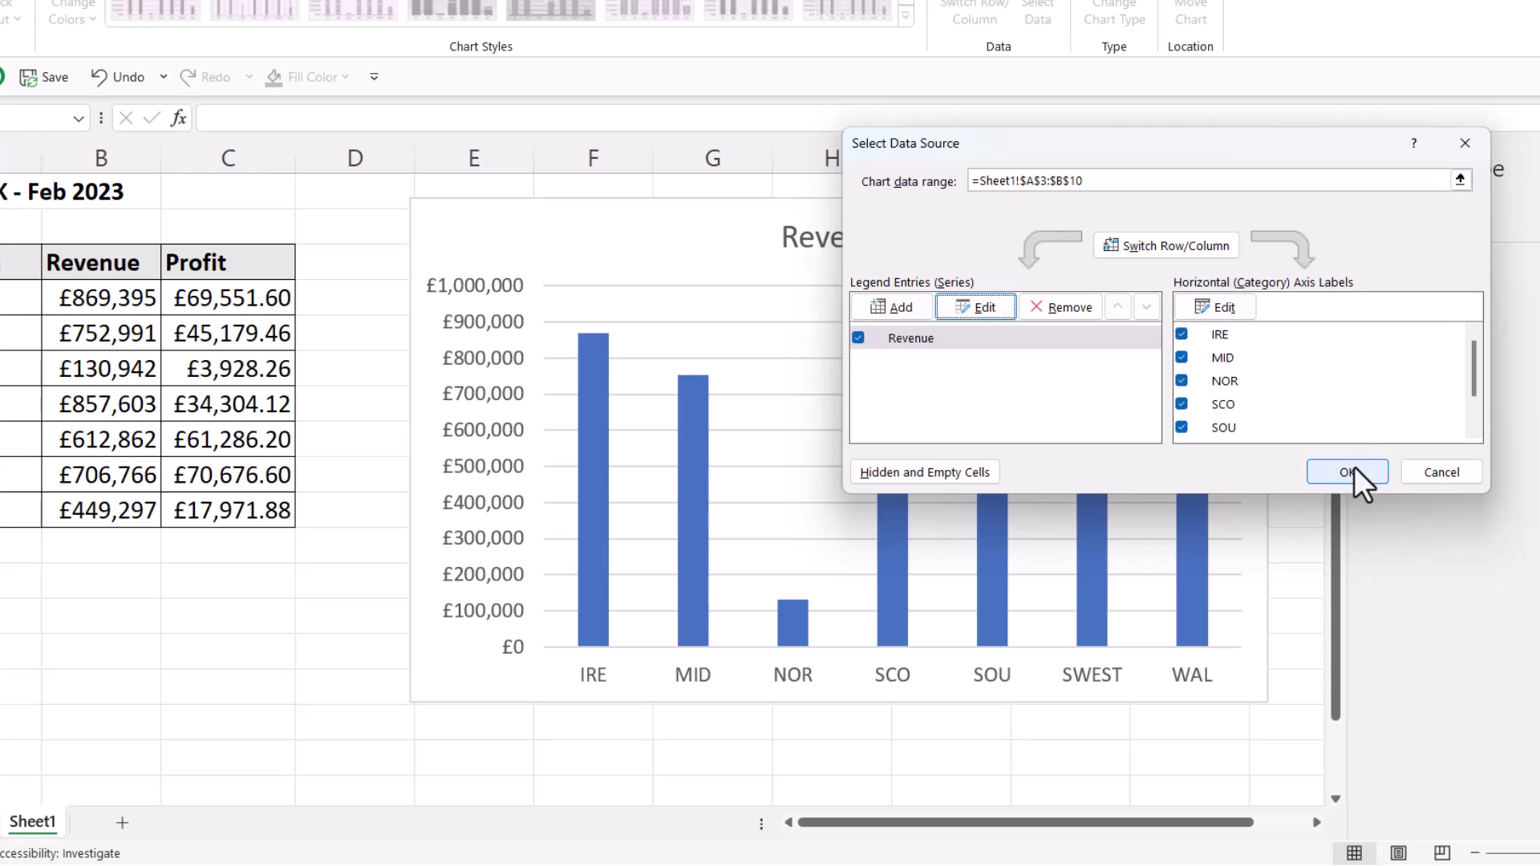
click(1352, 470)
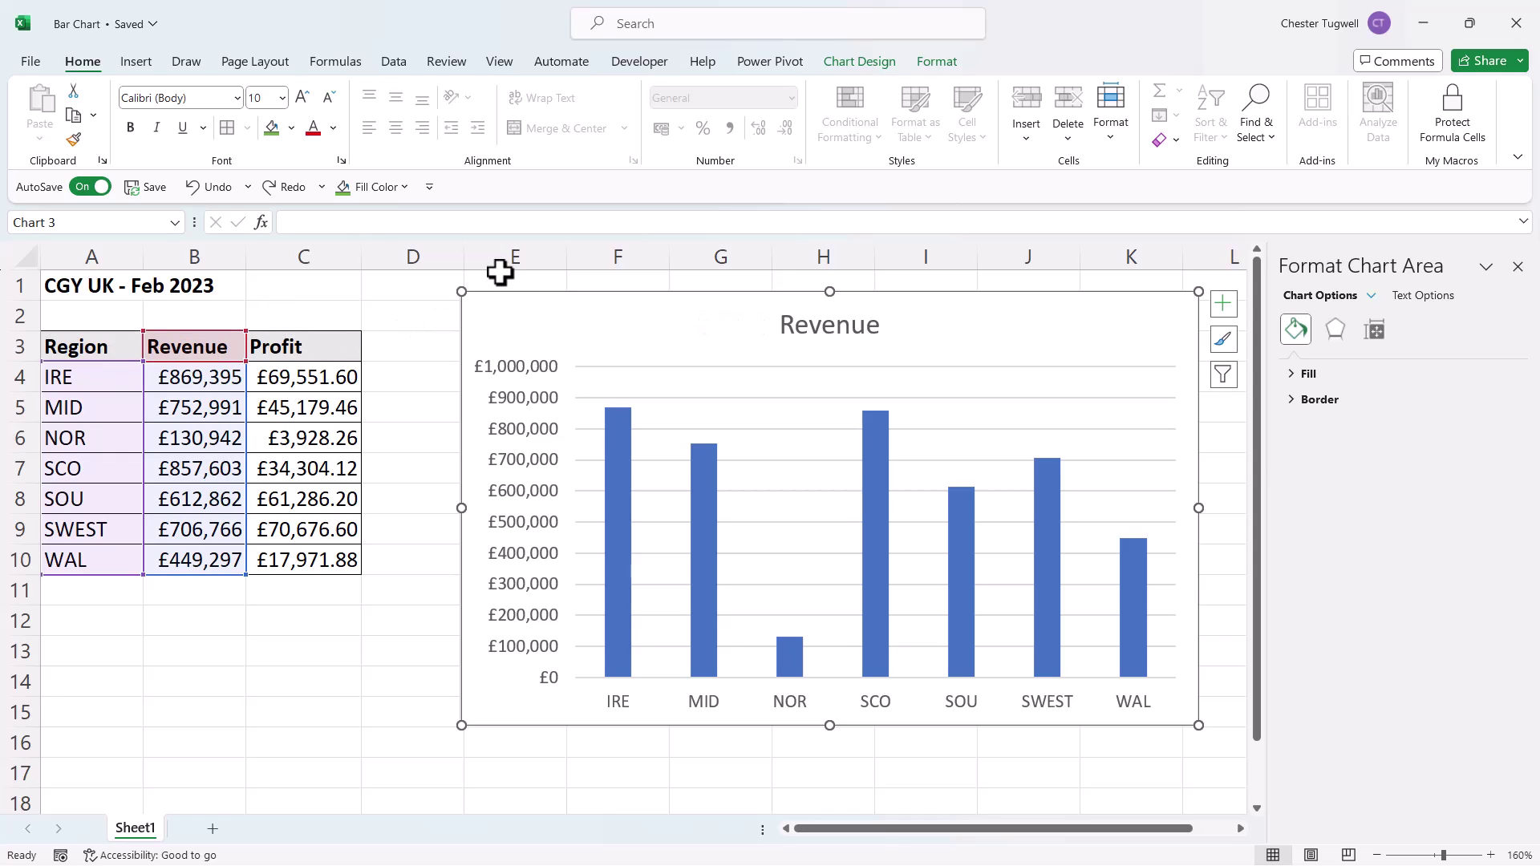
Step: Delete the Revenue chart and insert a clustered column chart of table A3:C10
key(Delete)
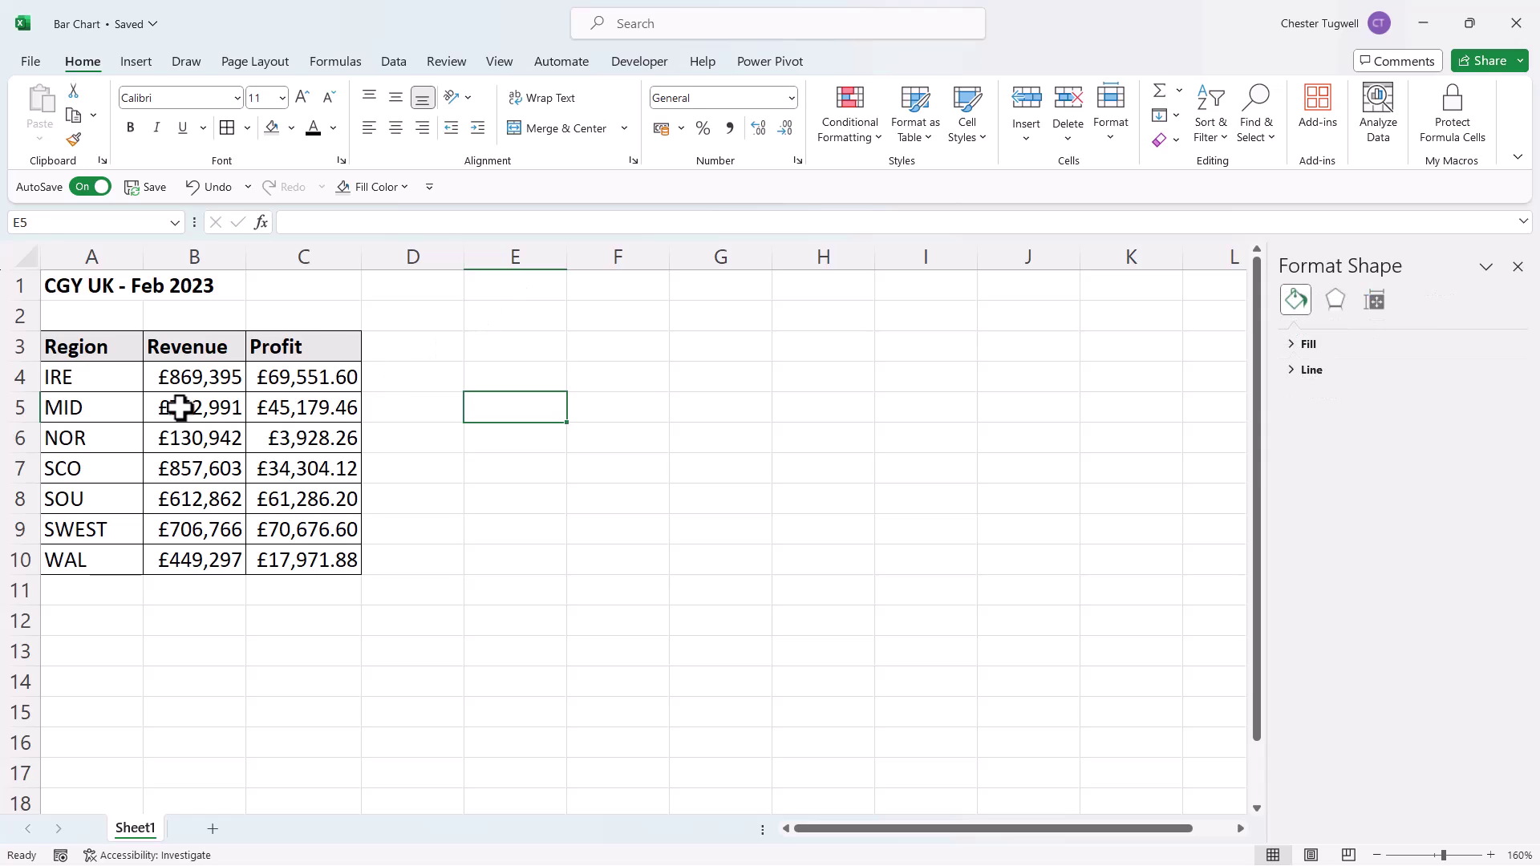
click(179, 406)
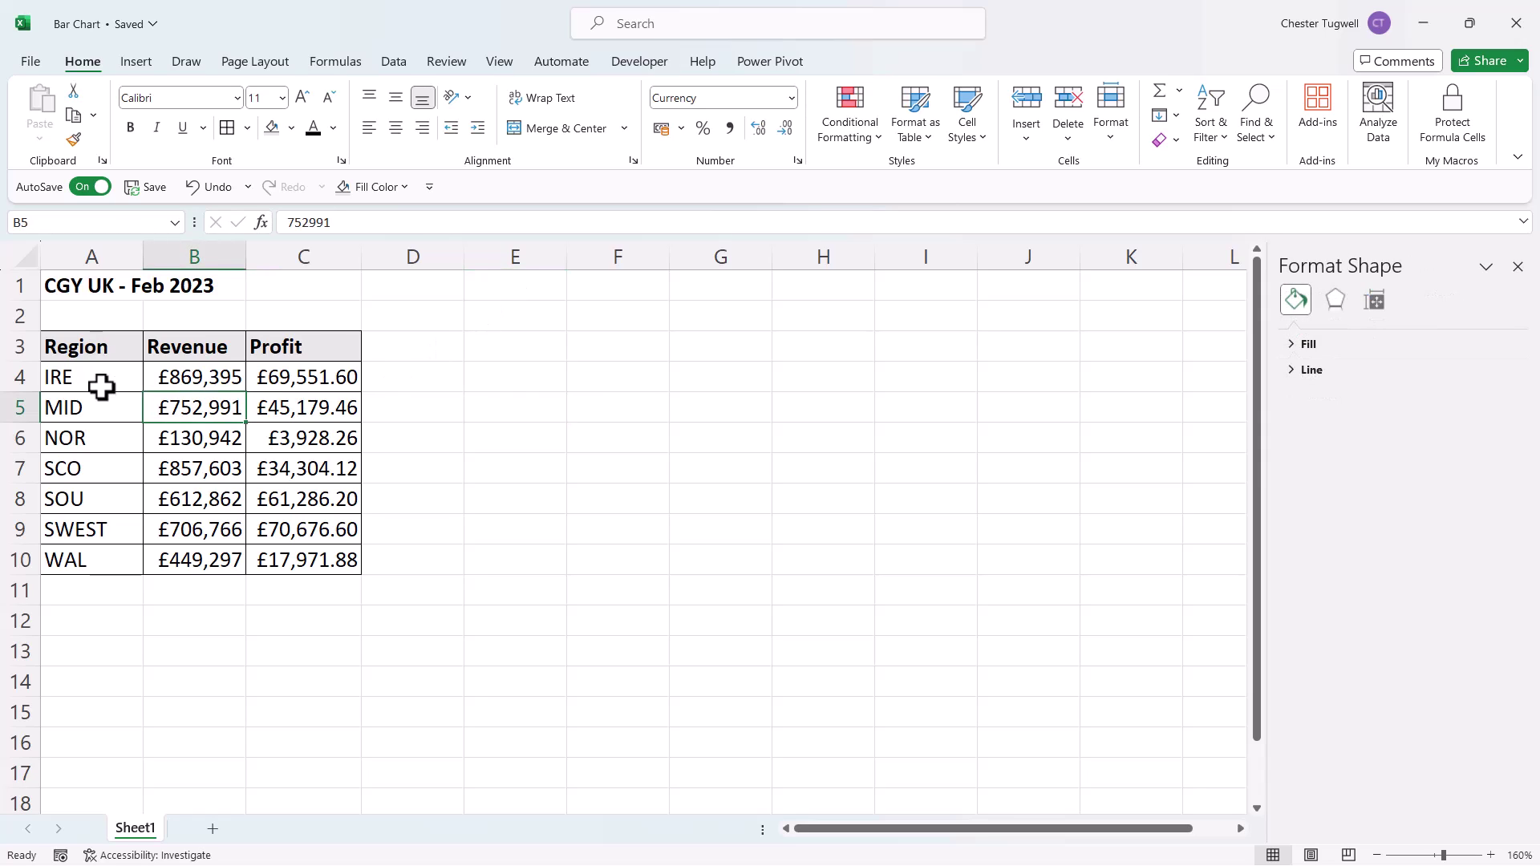
drag(83, 347, 296, 558)
click(425, 463)
click(197, 437)
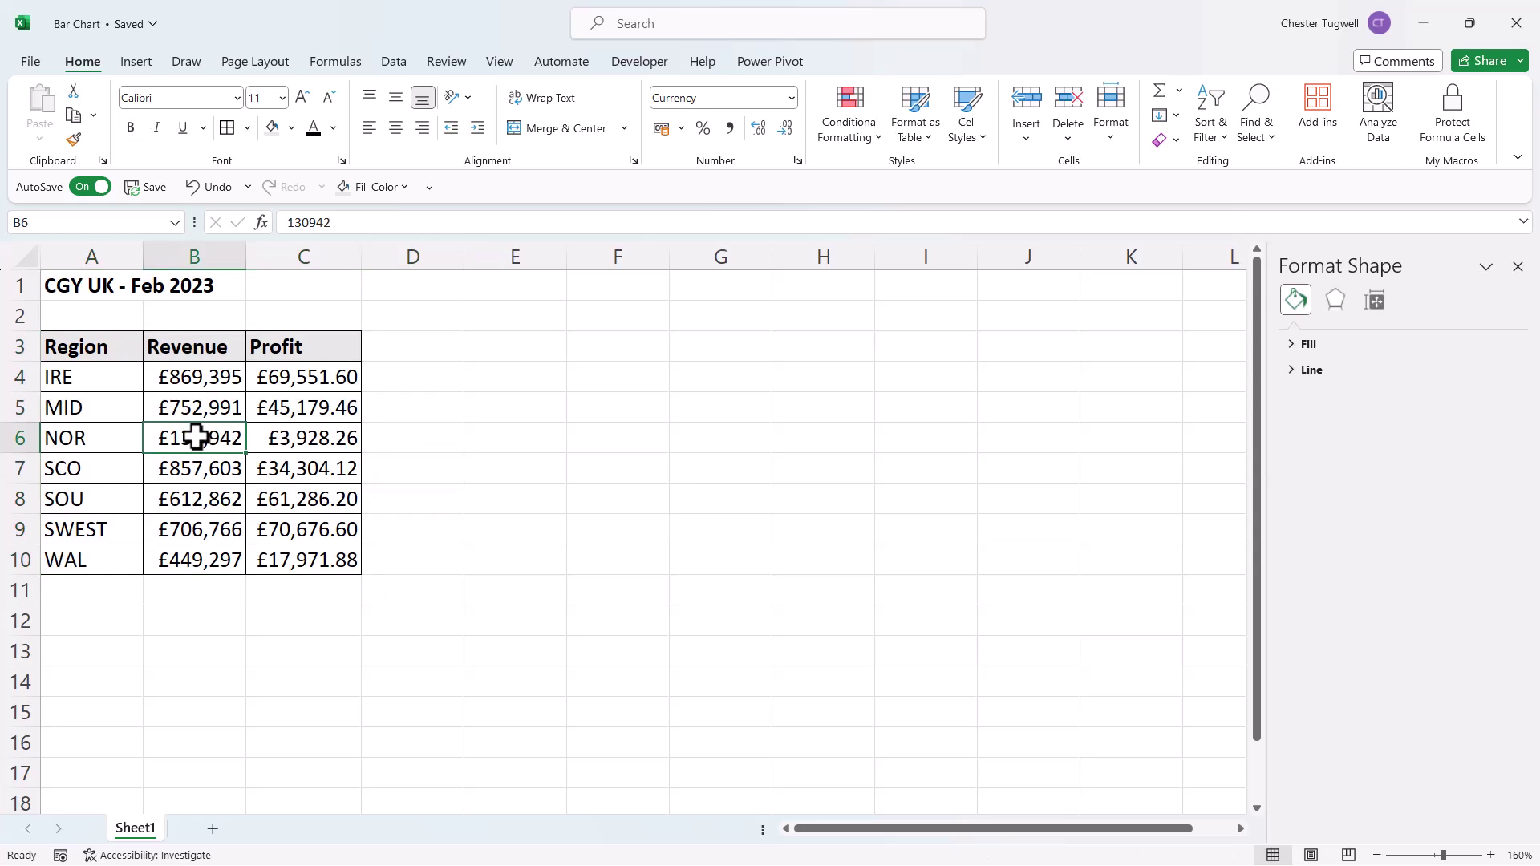
click(136, 62)
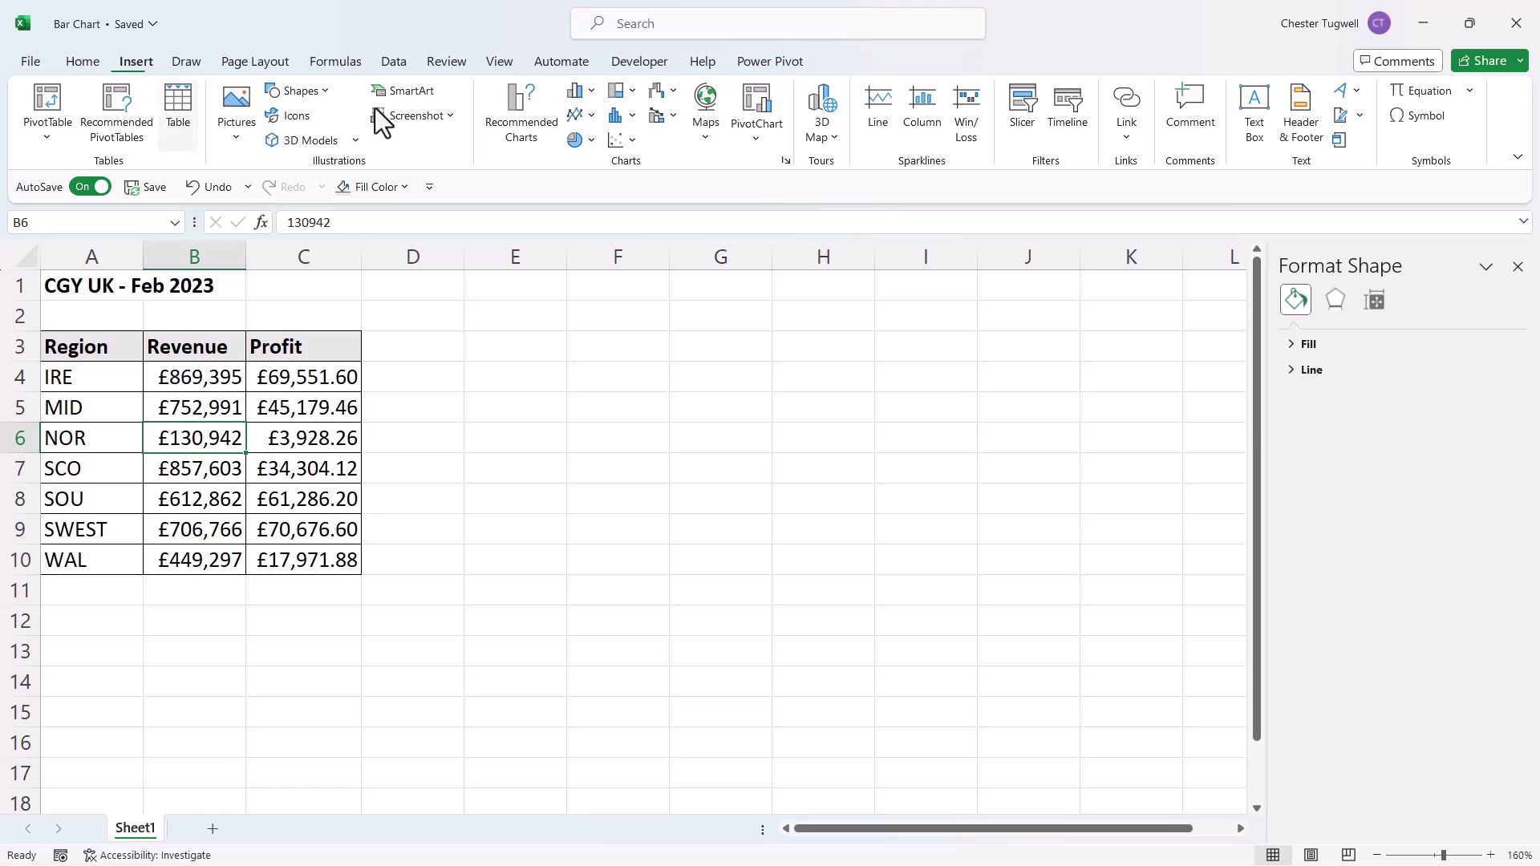
click(582, 95)
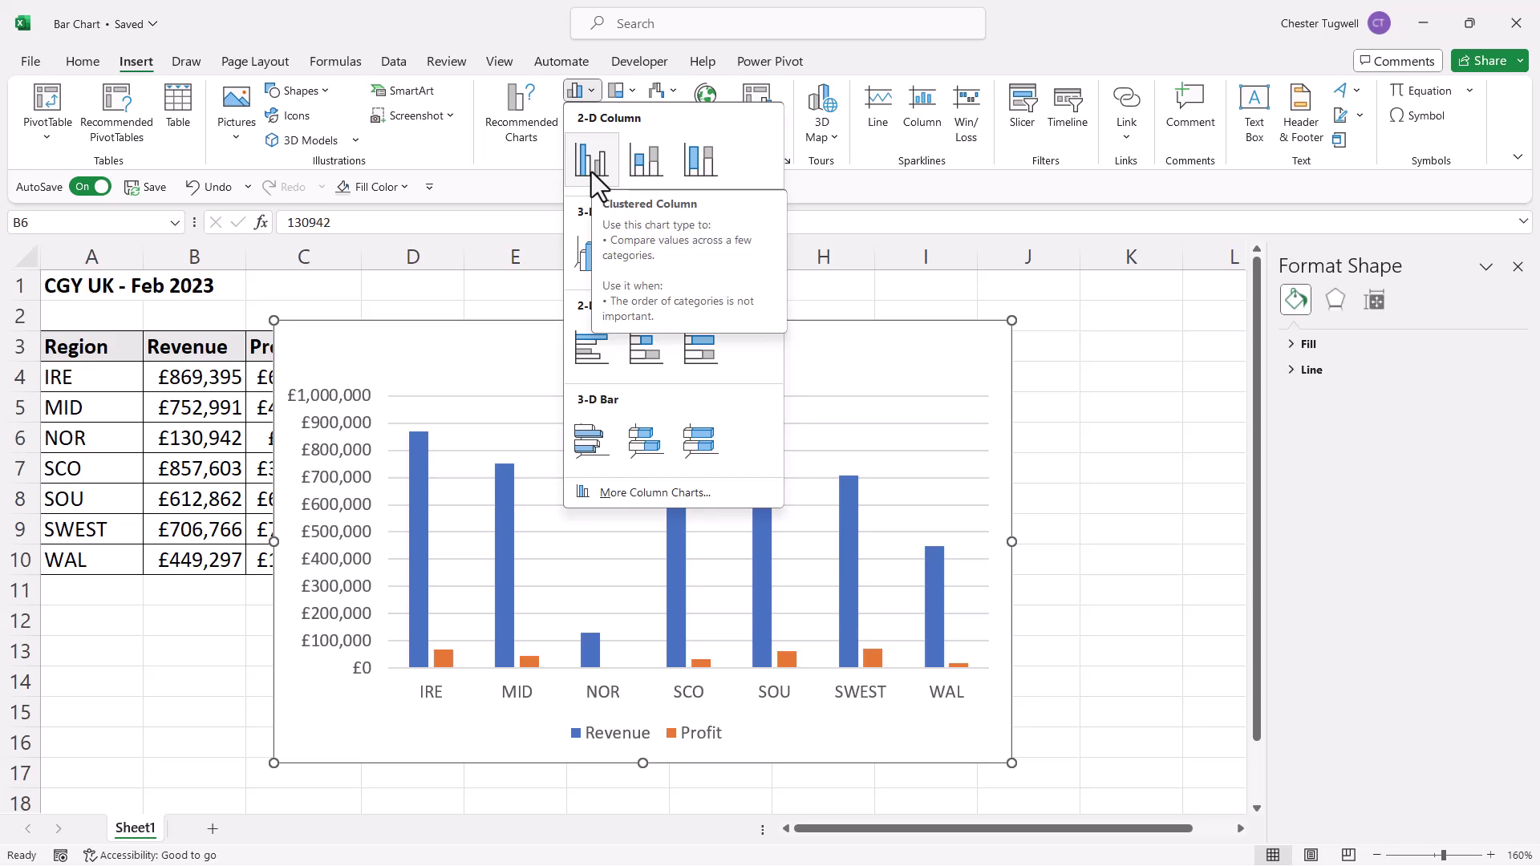
click(594, 171)
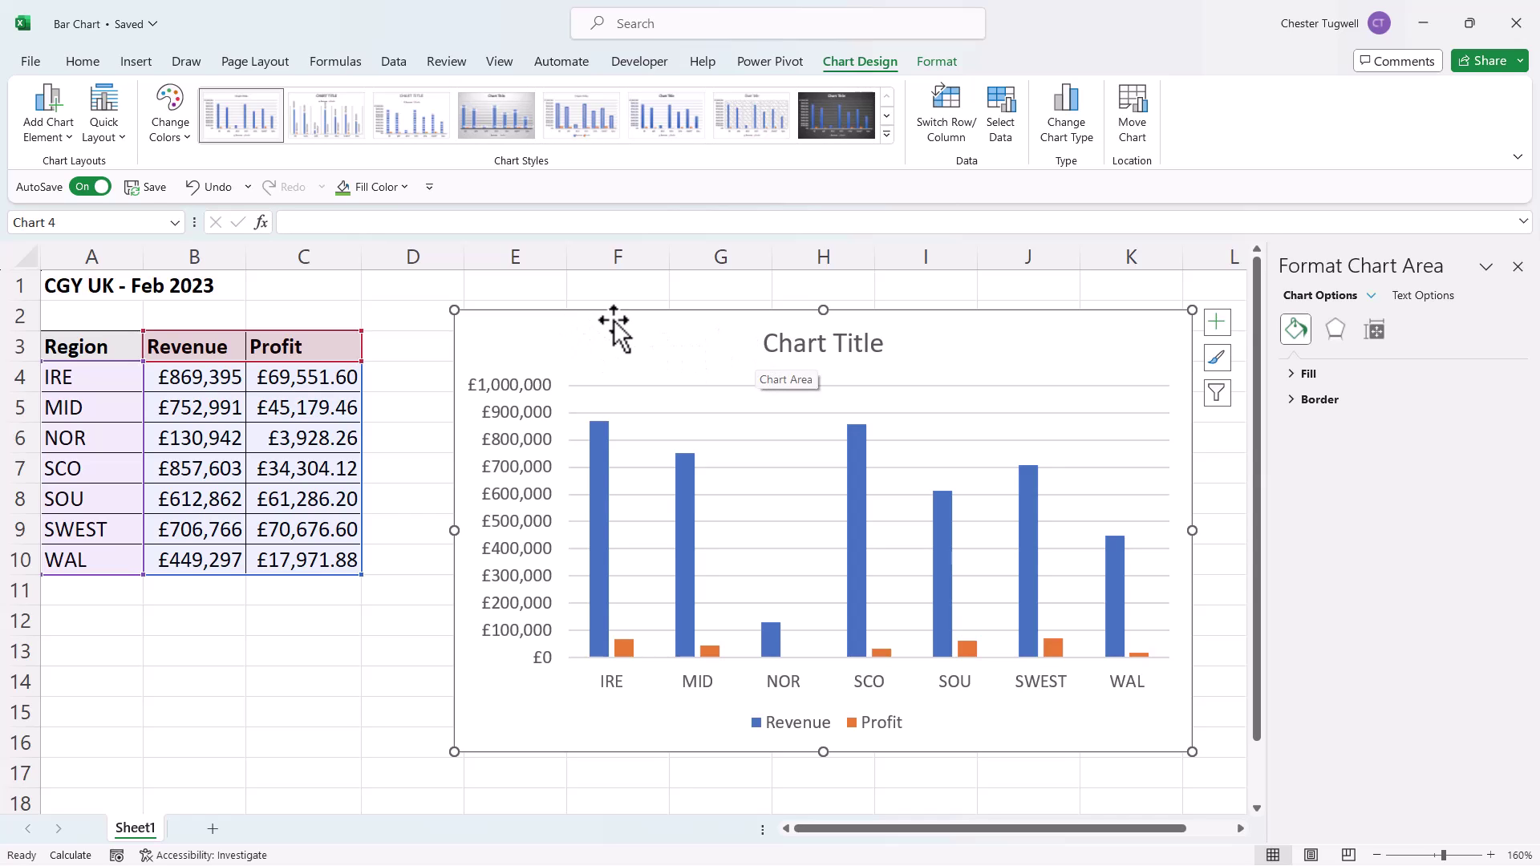
Step: Change the chart type to Stacked Column, then delete the chart
click(1064, 138)
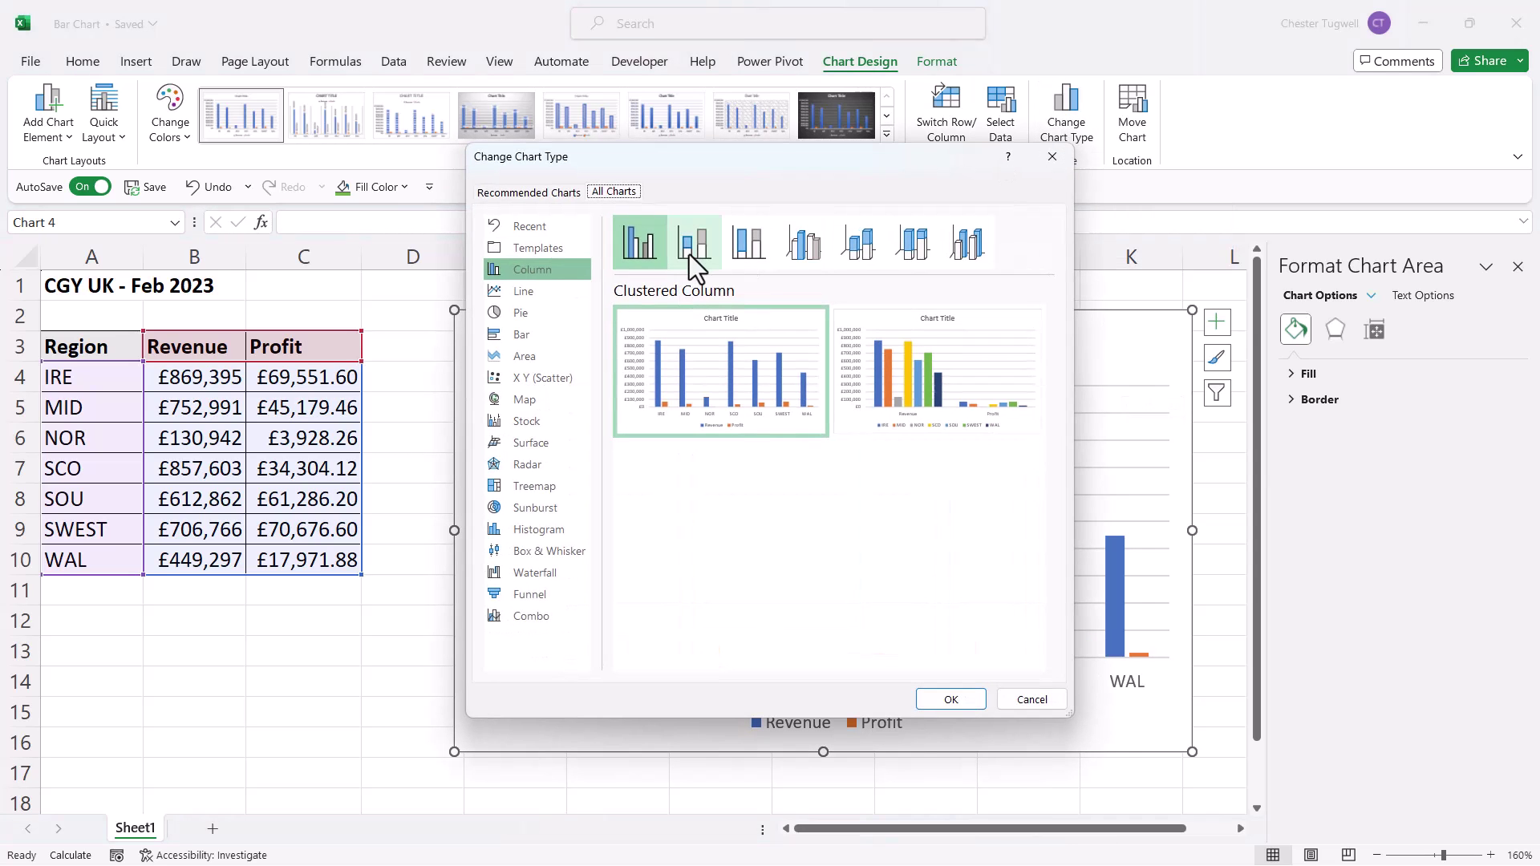
click(694, 244)
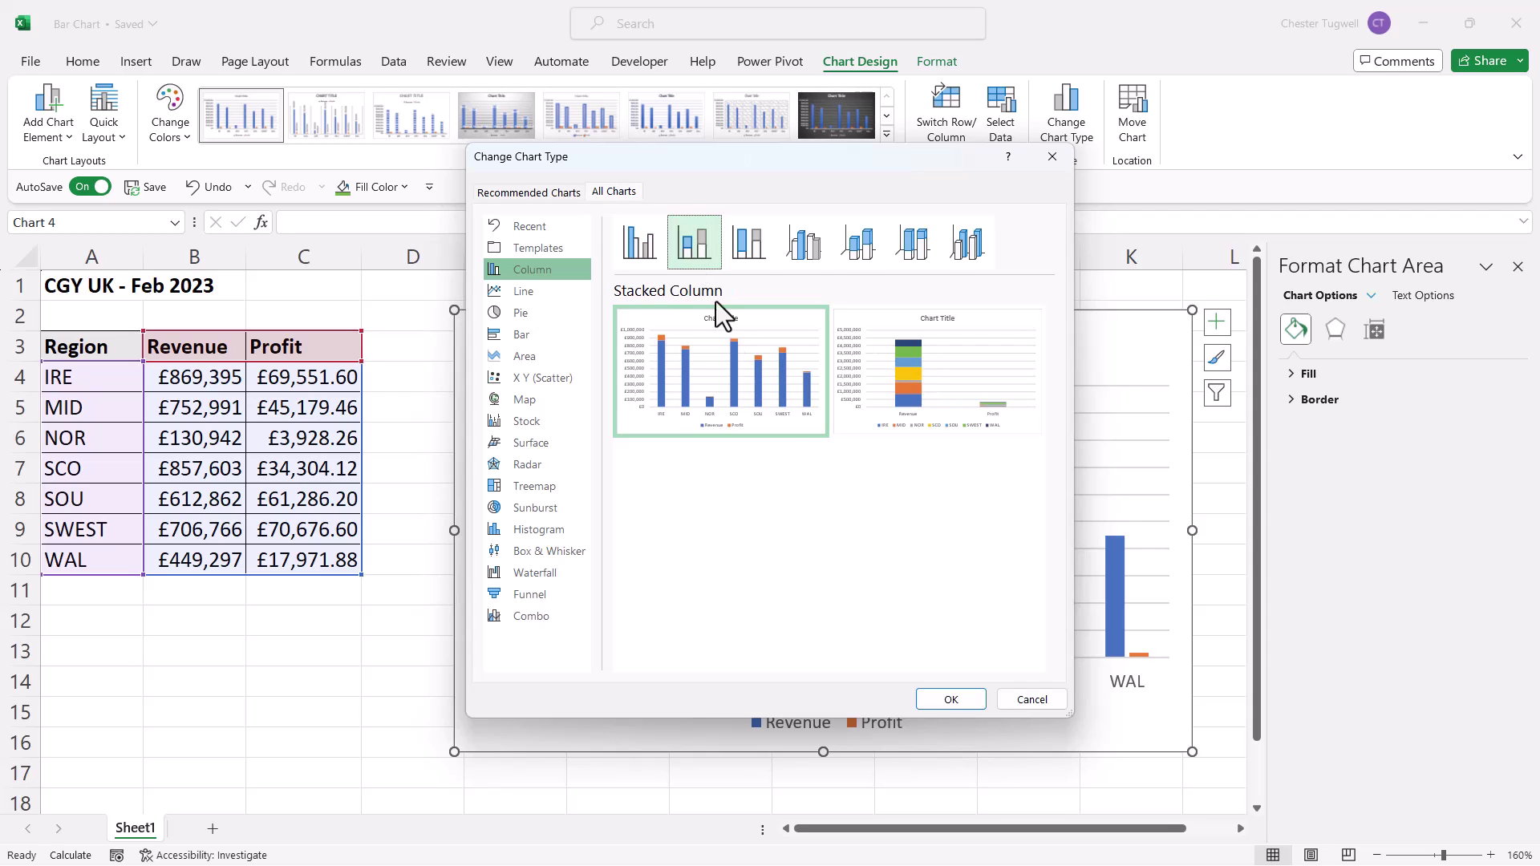
click(940, 698)
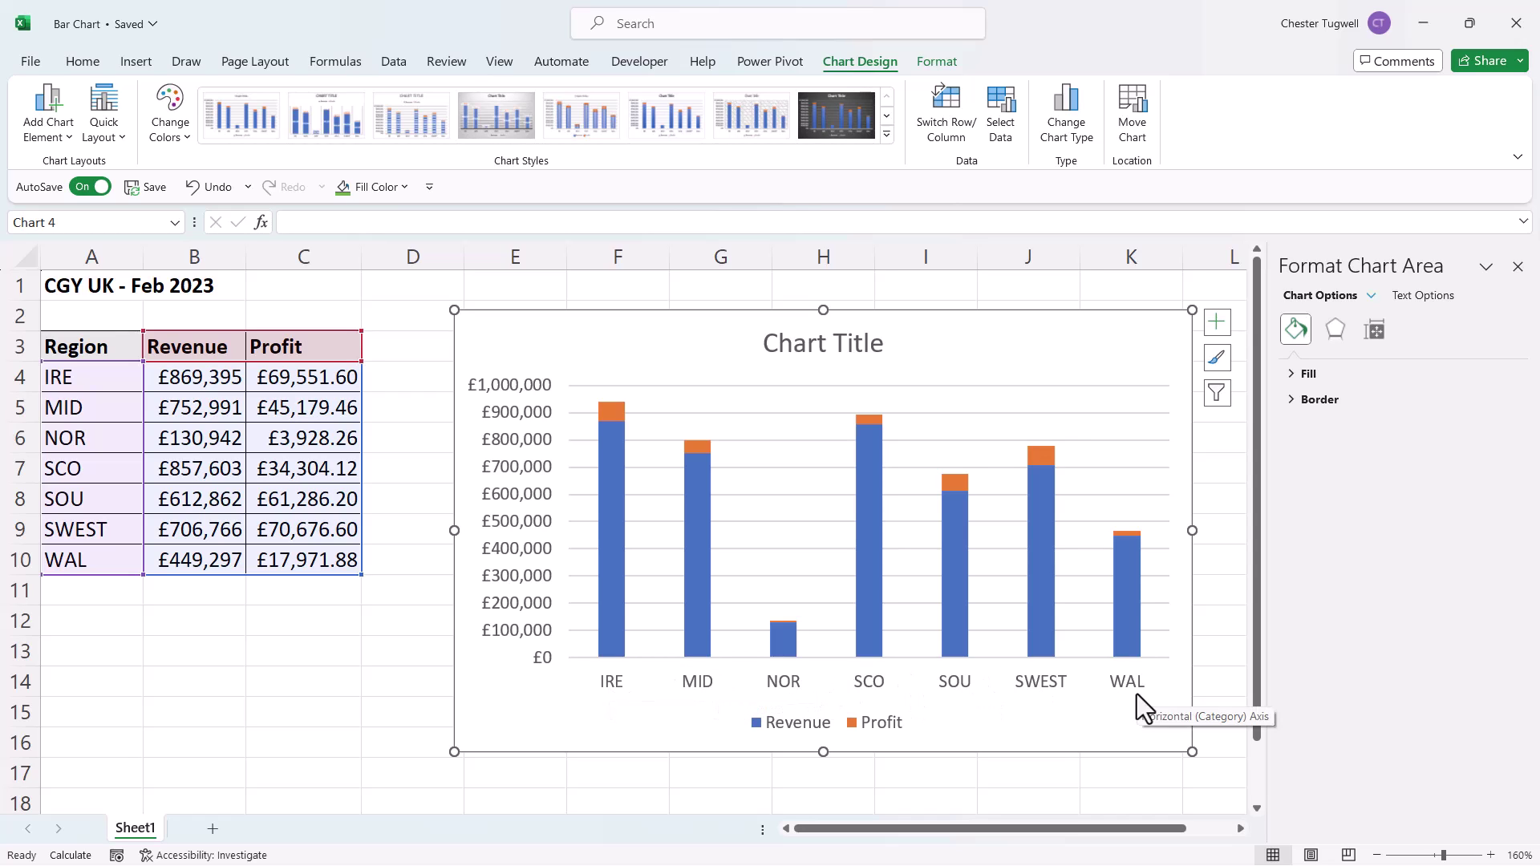
key(Delete)
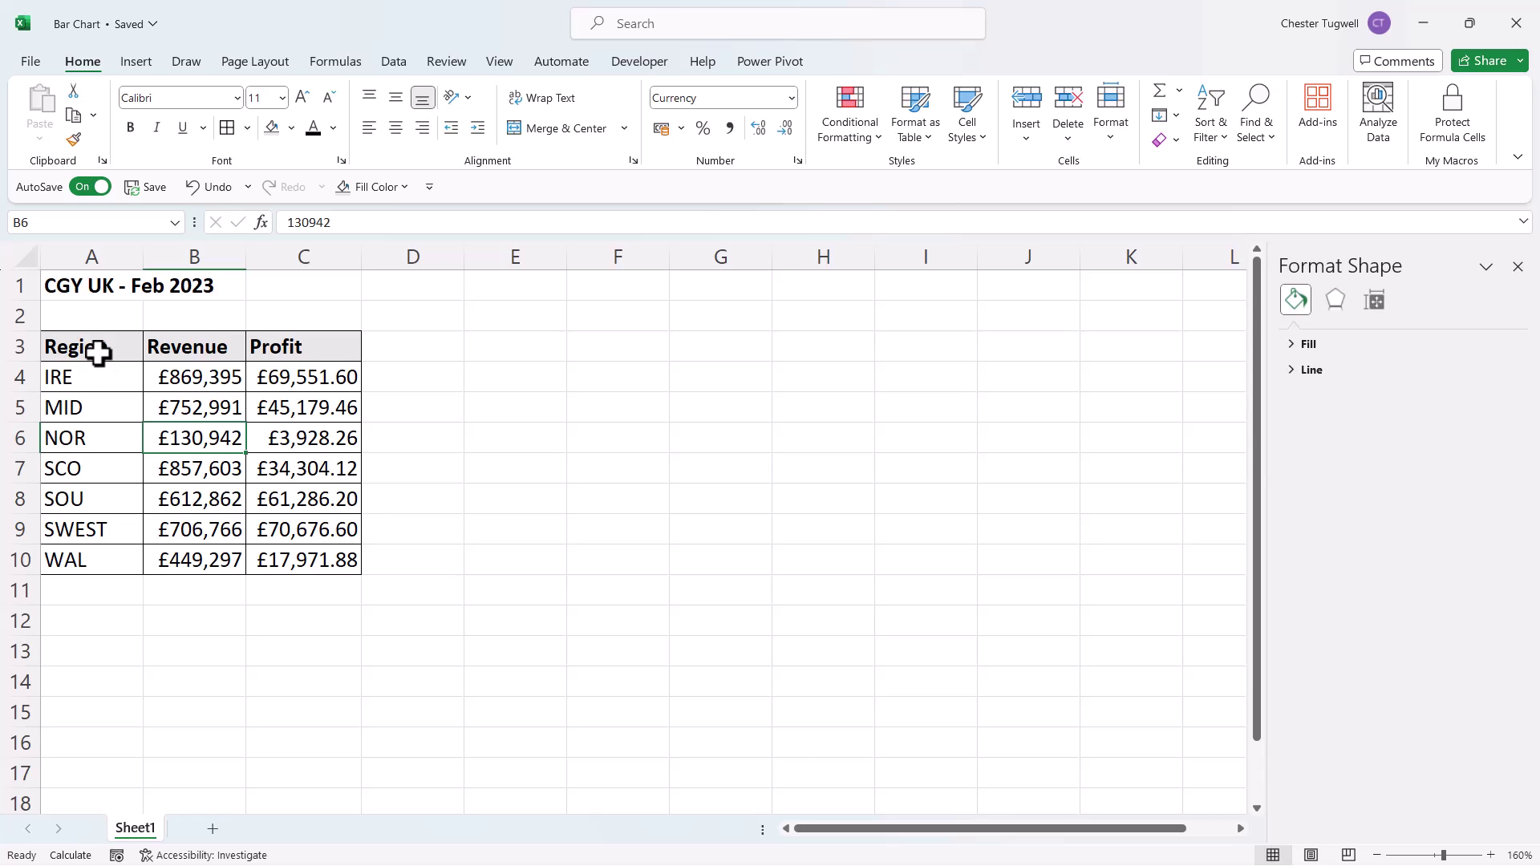
Step: Insert a 2-D stacked bar chart of table A3:C10, headers included
click(103, 351)
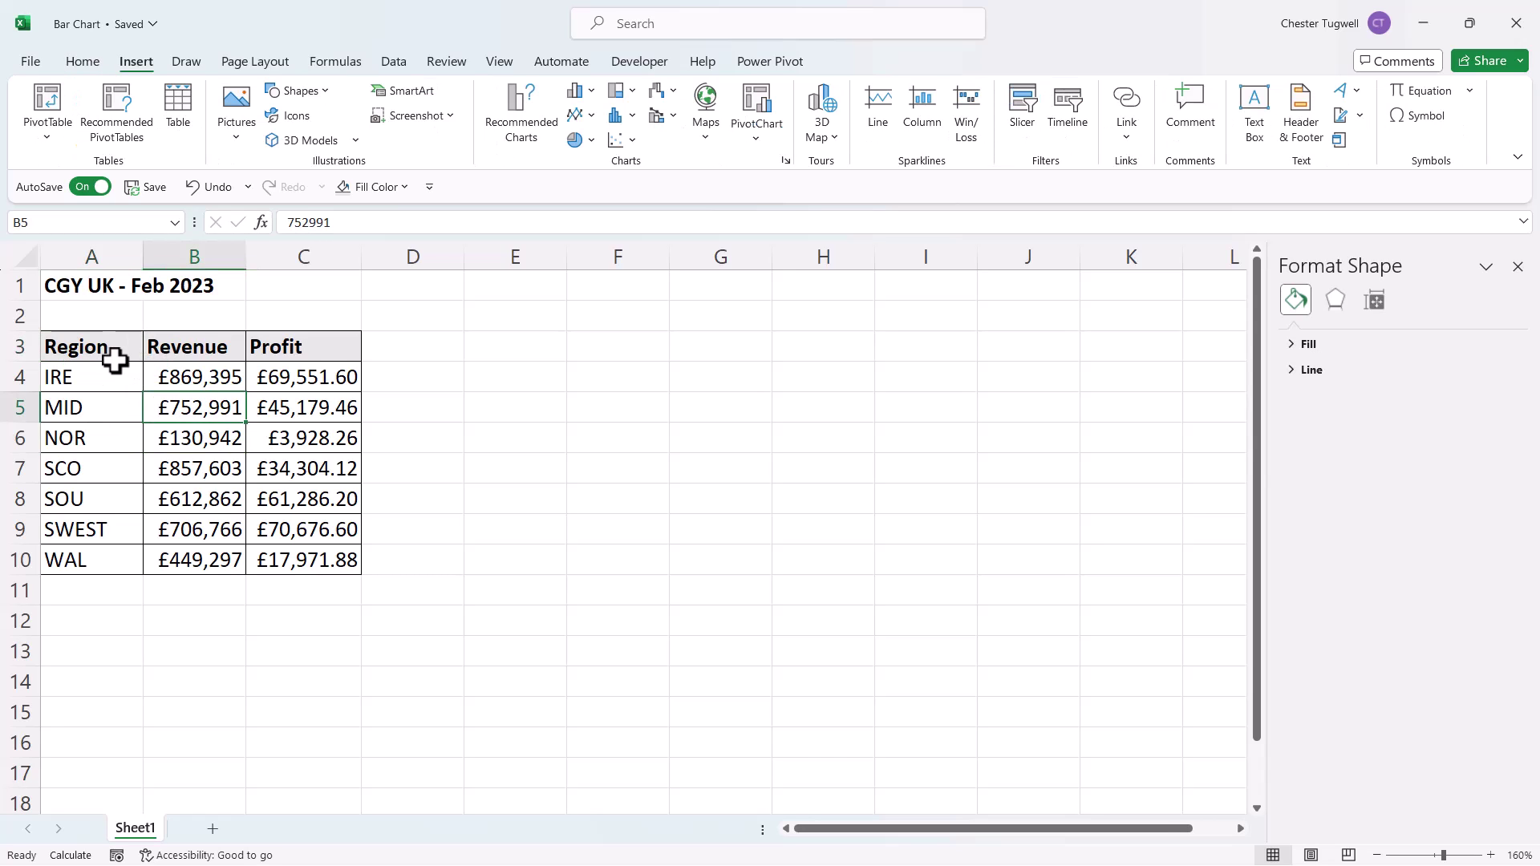
drag(113, 354, 320, 559)
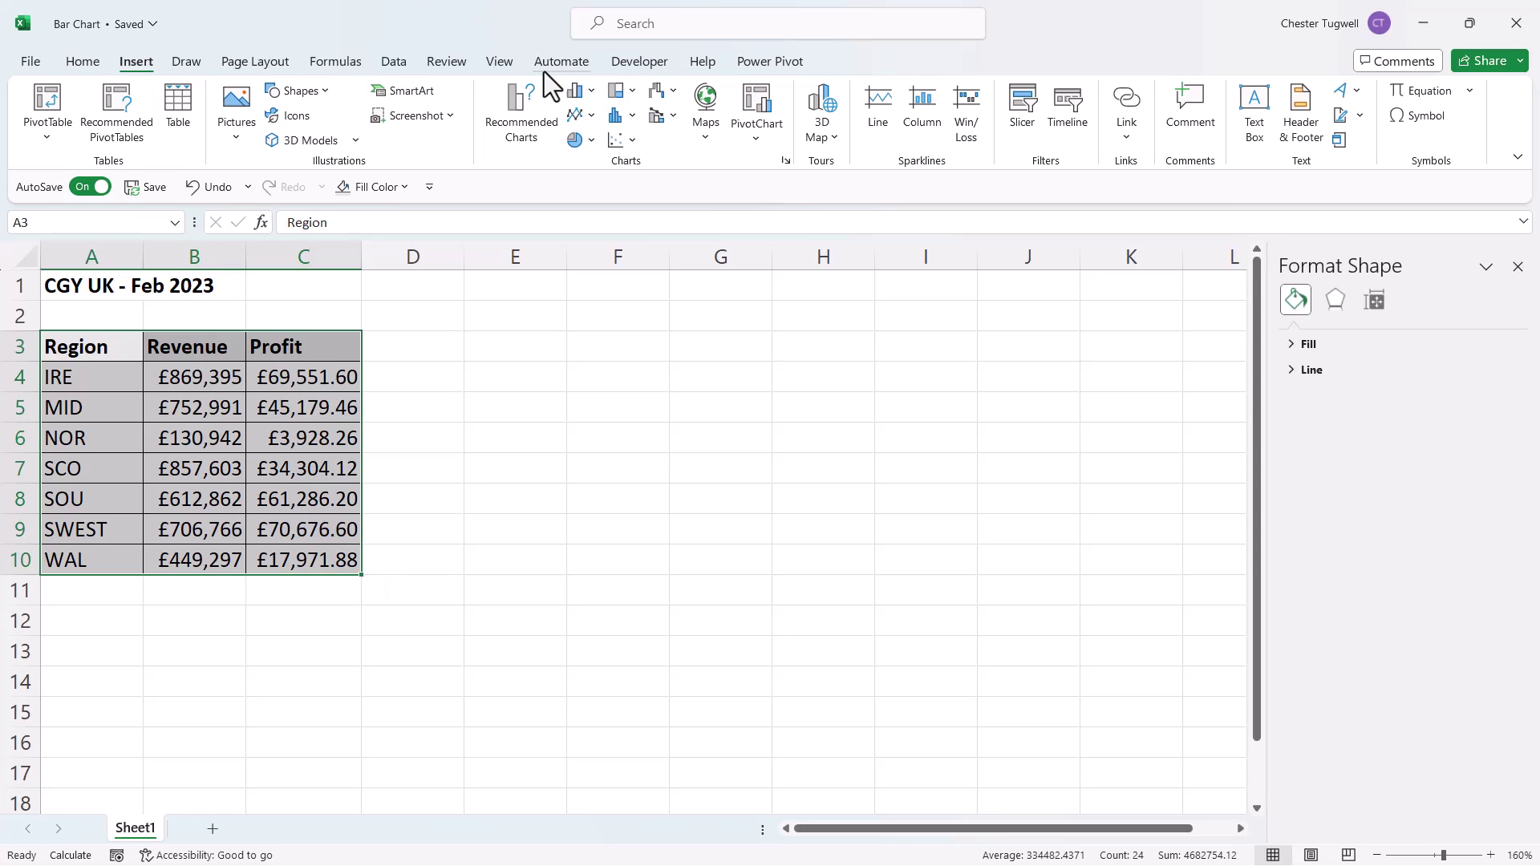
click(588, 91)
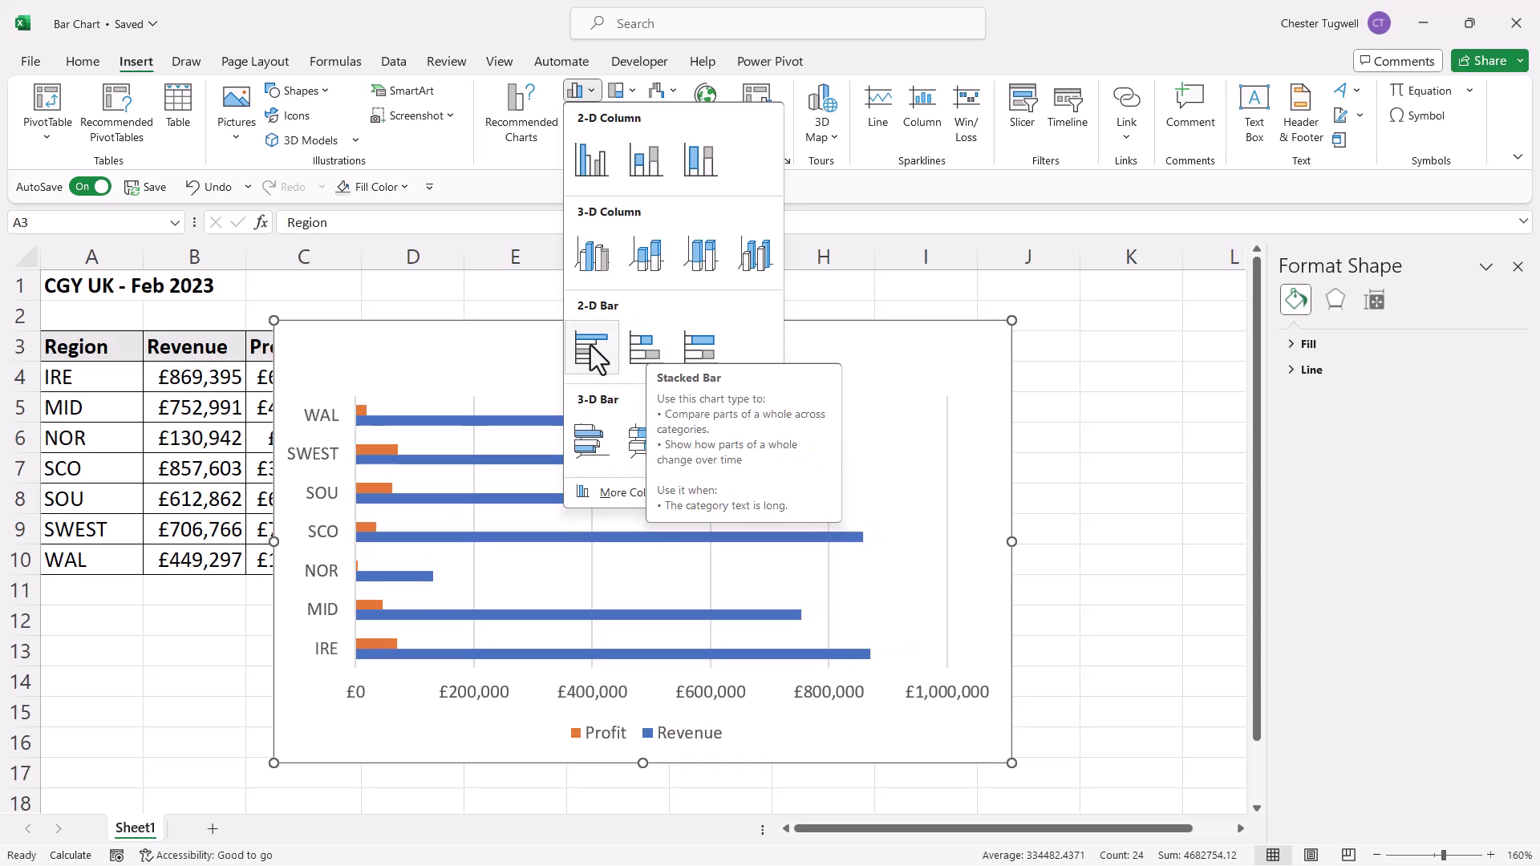
click(645, 349)
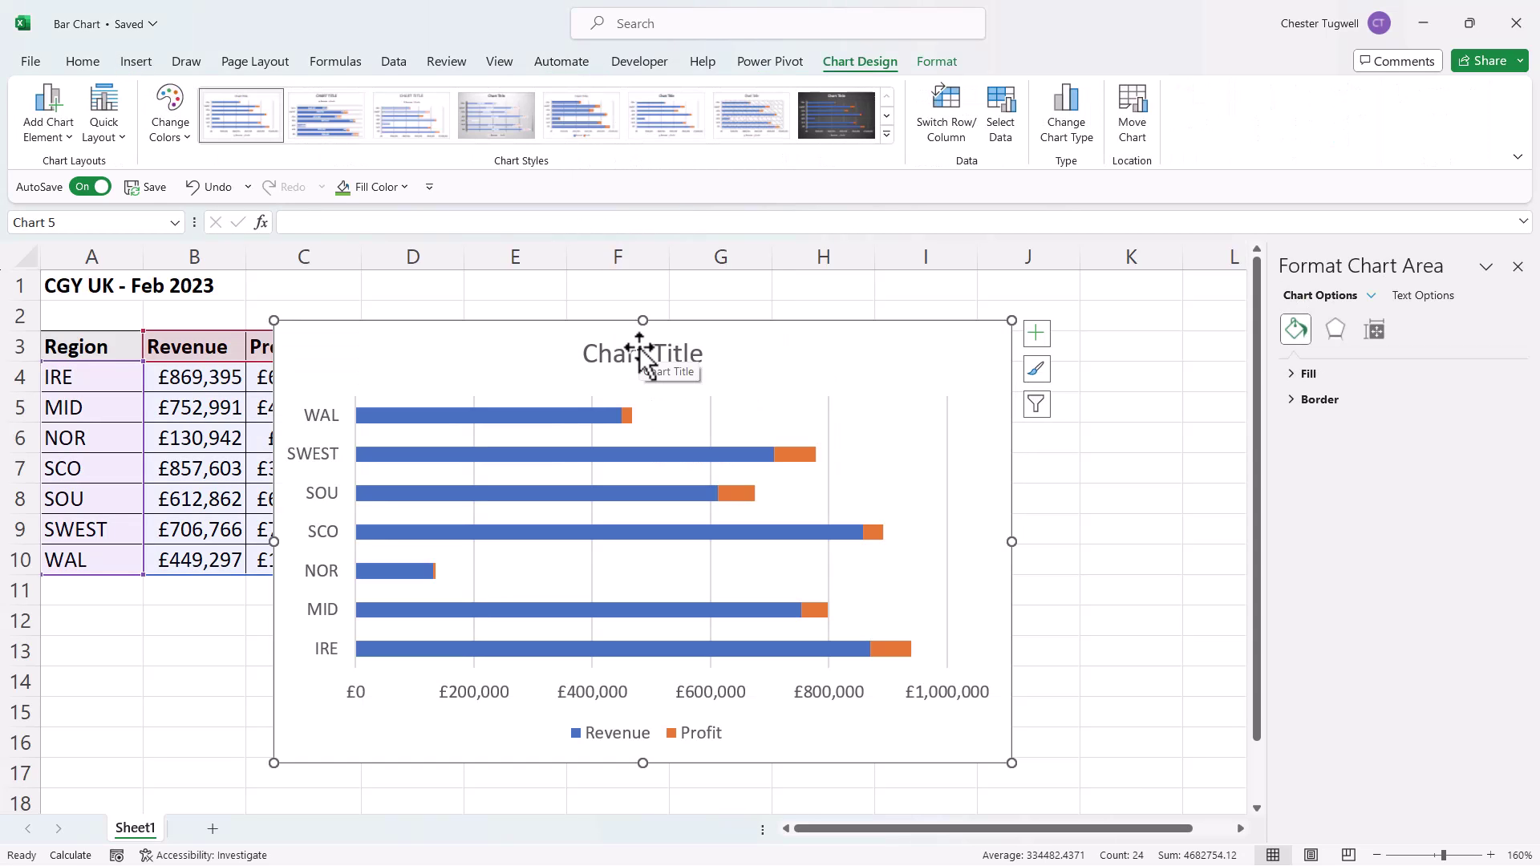